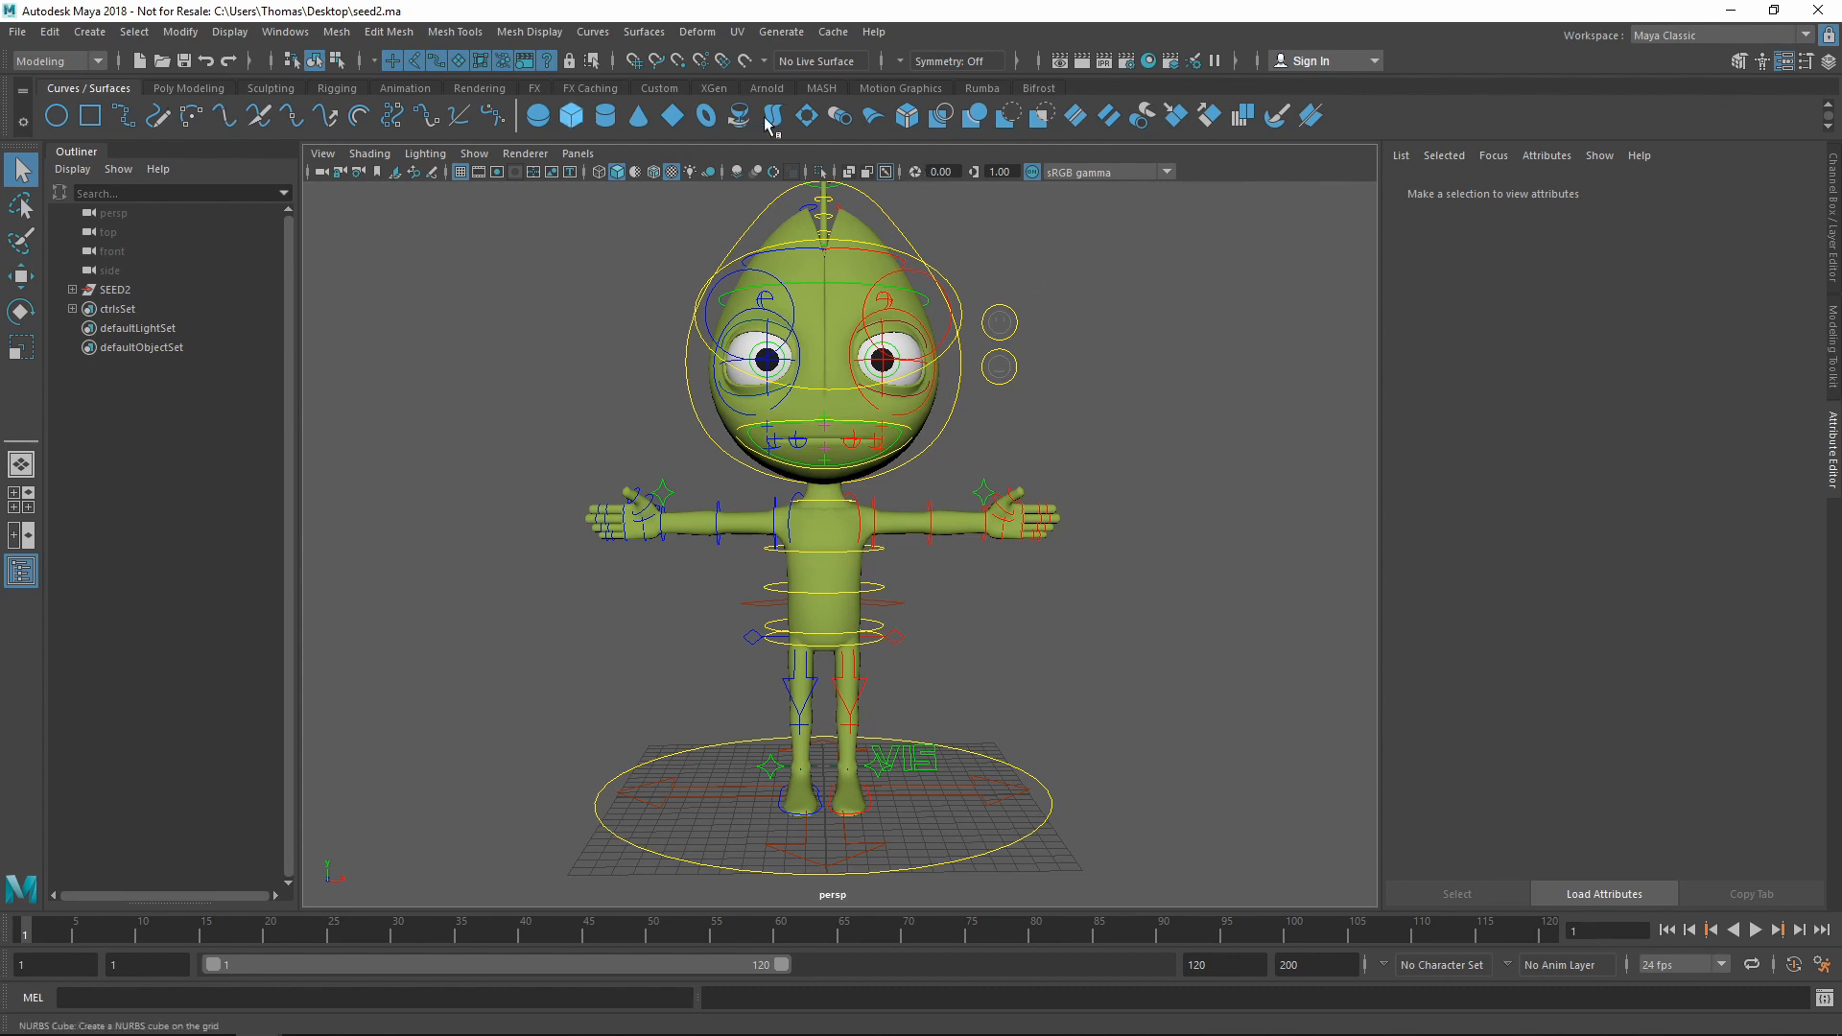
# Show the Rumba shelf tools next to the open seed2.ma rig scene
pyautogui.click(1001, 89)
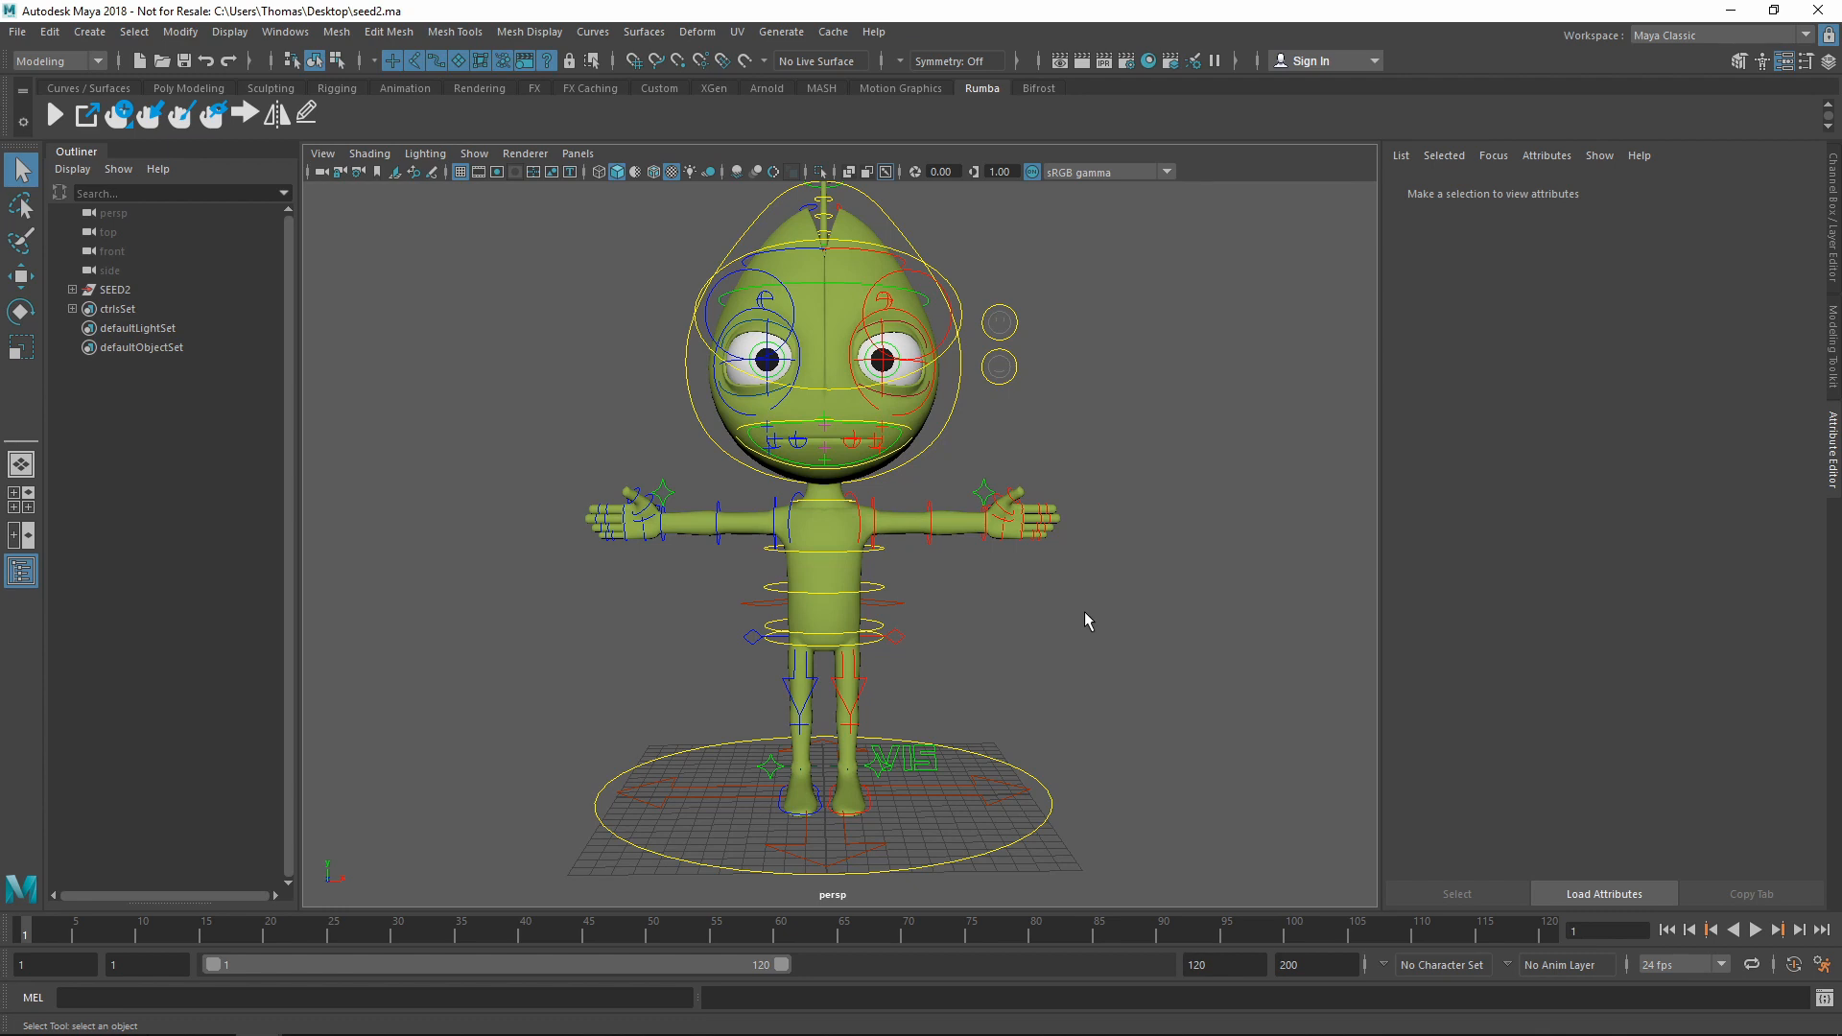
# Test-bend the left arm with c_FK_elbow_L, then undo it back to straight
pyautogui.click(930, 533)
pyautogui.press('w')
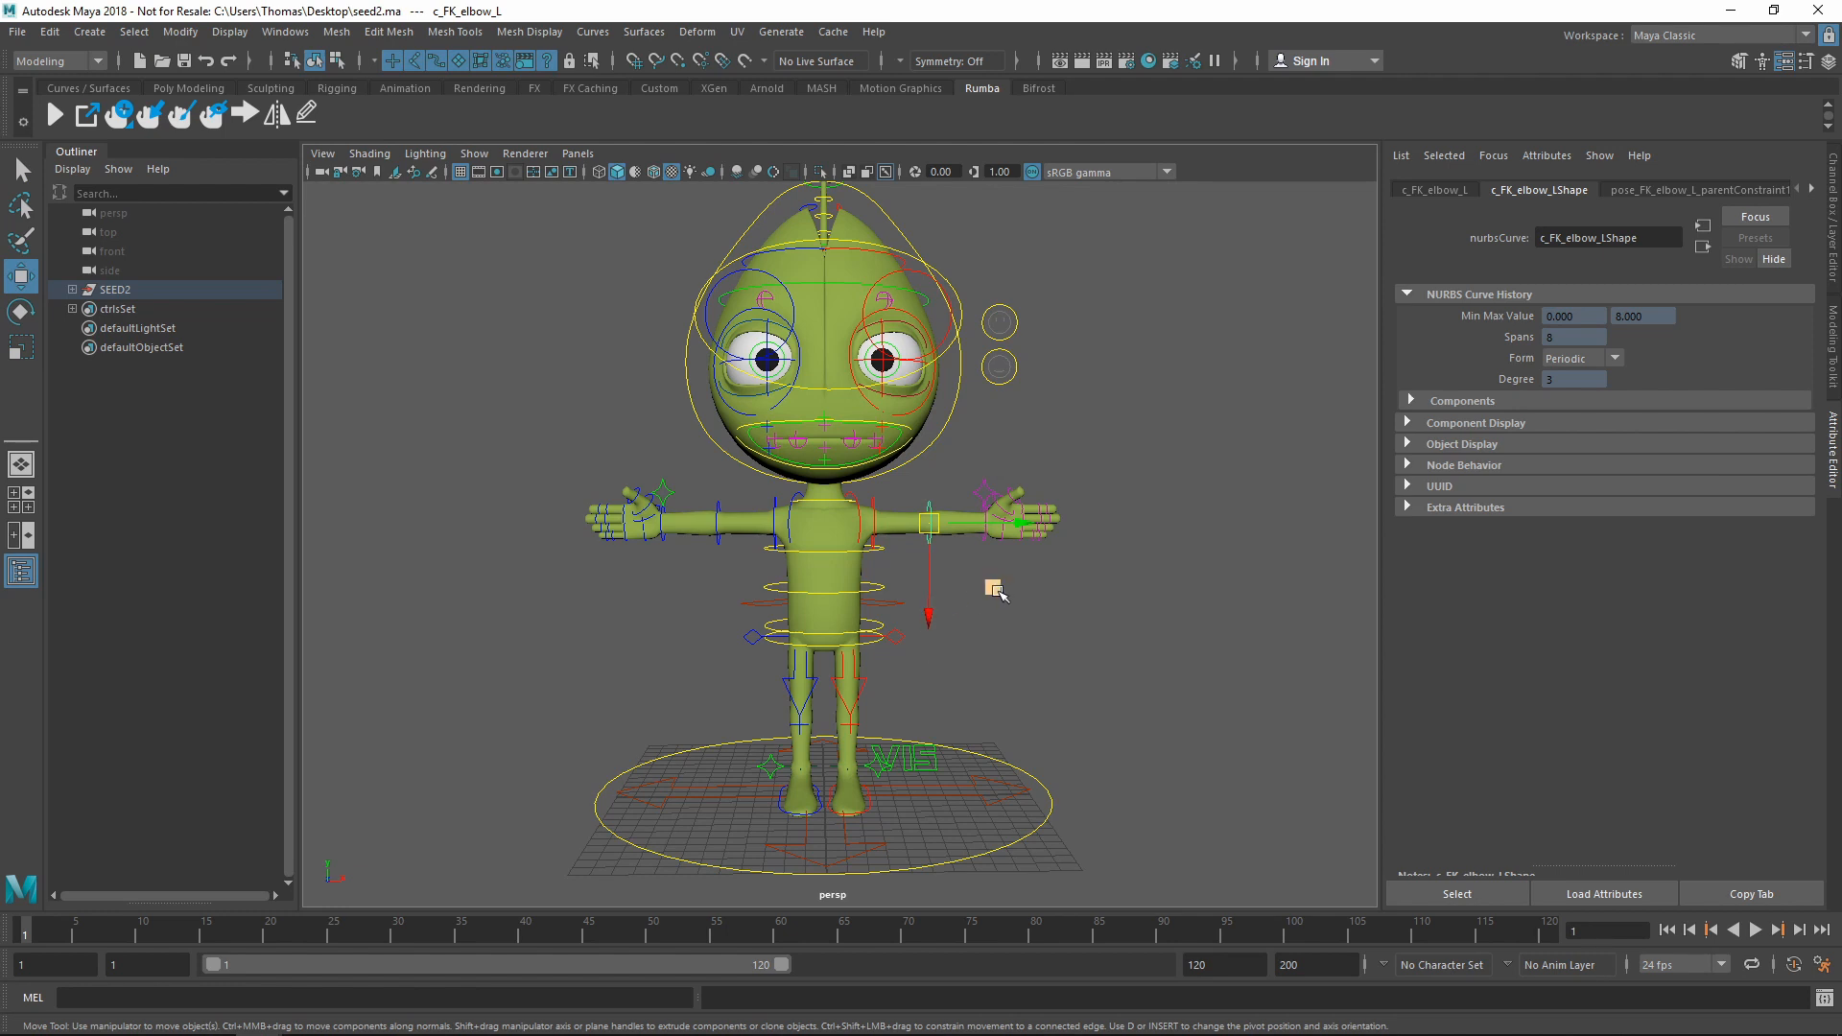
pyautogui.moveTo(994, 590); pyautogui.dragTo(981, 544)
pyautogui.hotkey('ctrl', 'z')
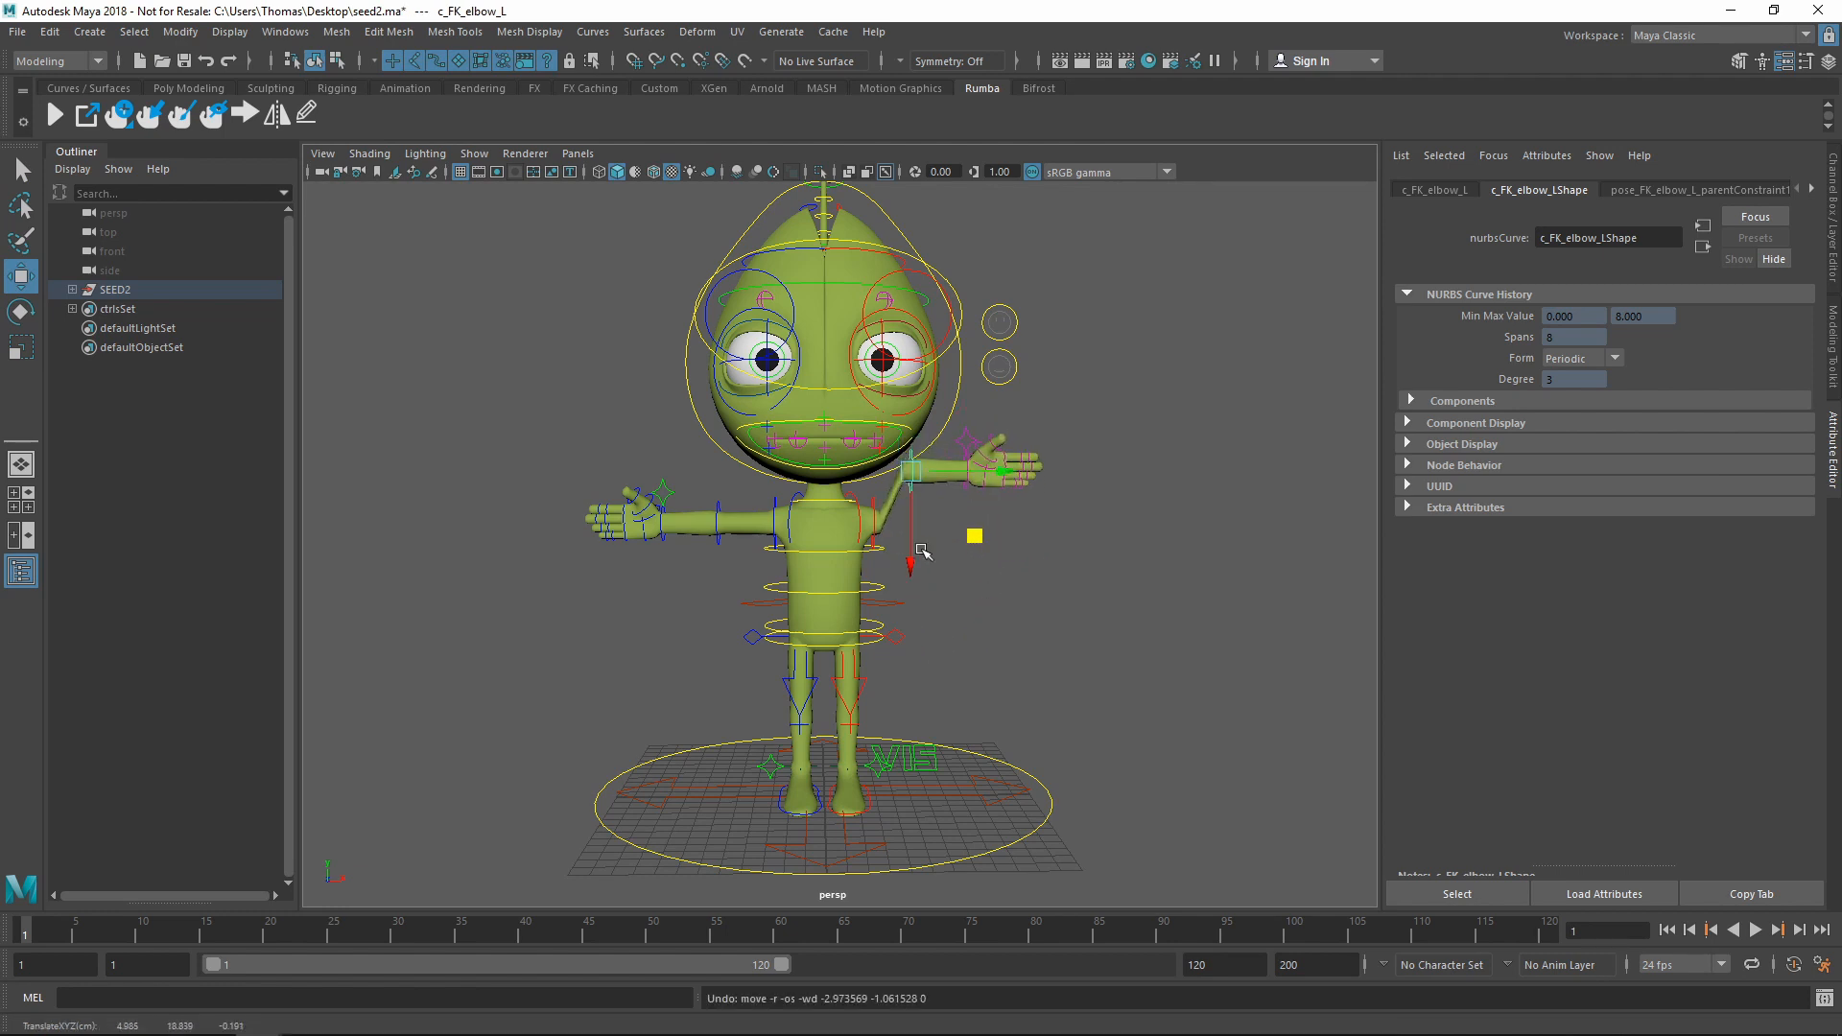
pyautogui.hotkey('ctrl', 'z')
# Nudge the c_FK_head control sideways along X, then clear the selection
pyautogui.click(958, 399)
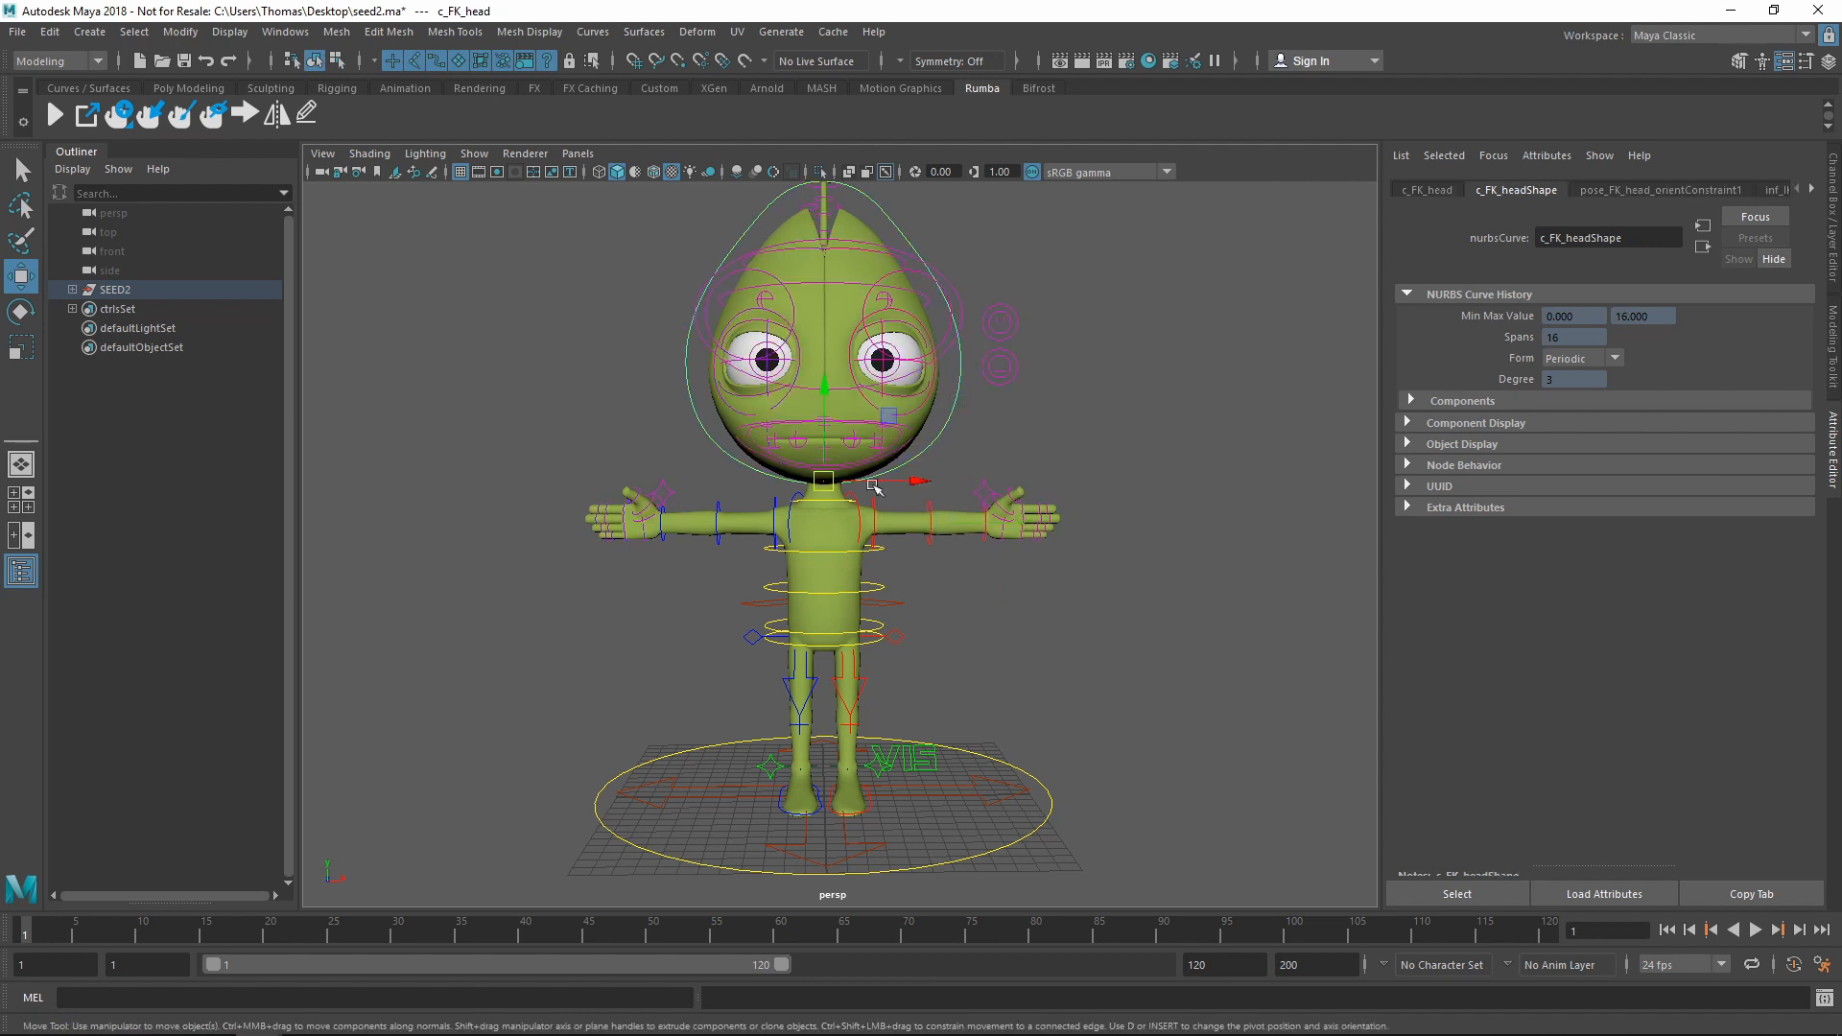
pyautogui.moveTo(874, 487); pyautogui.dragTo(924, 507)
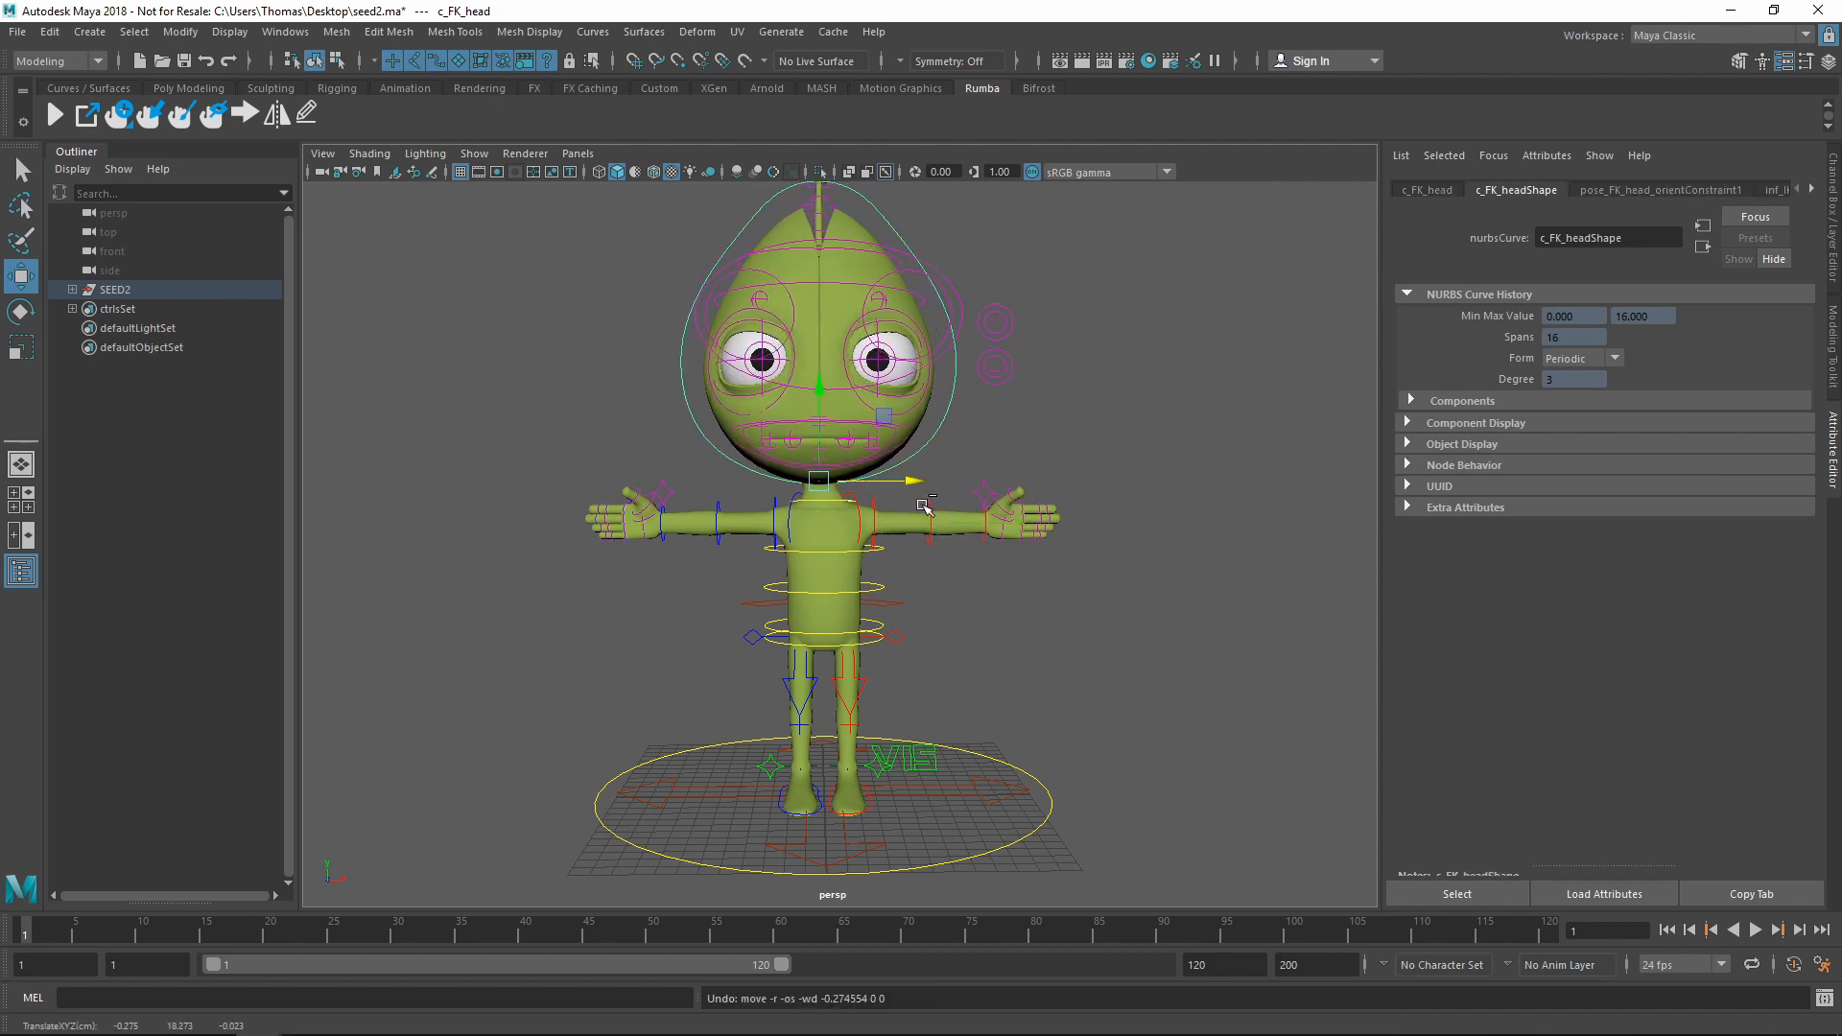
pyautogui.click(988, 550)
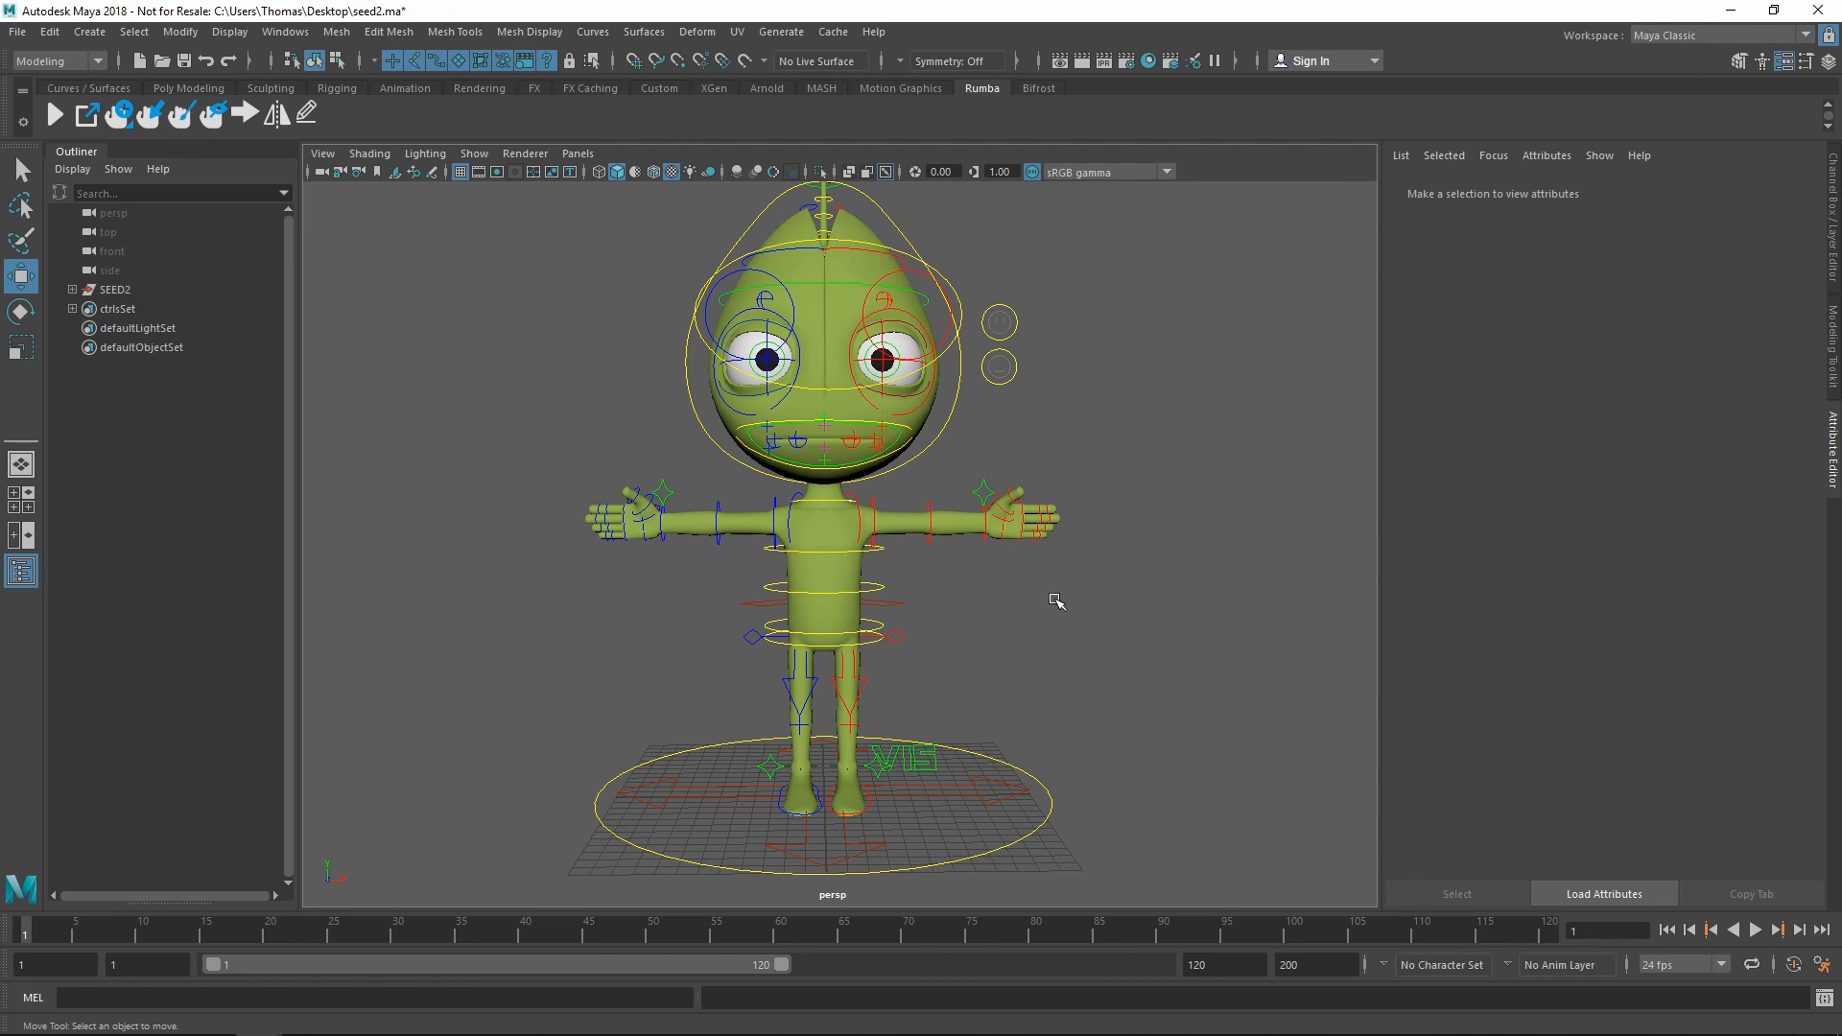
# Send the Seed2 rig to Rumba with the Send To Rumba shelf icon
pyautogui.click(53, 115)
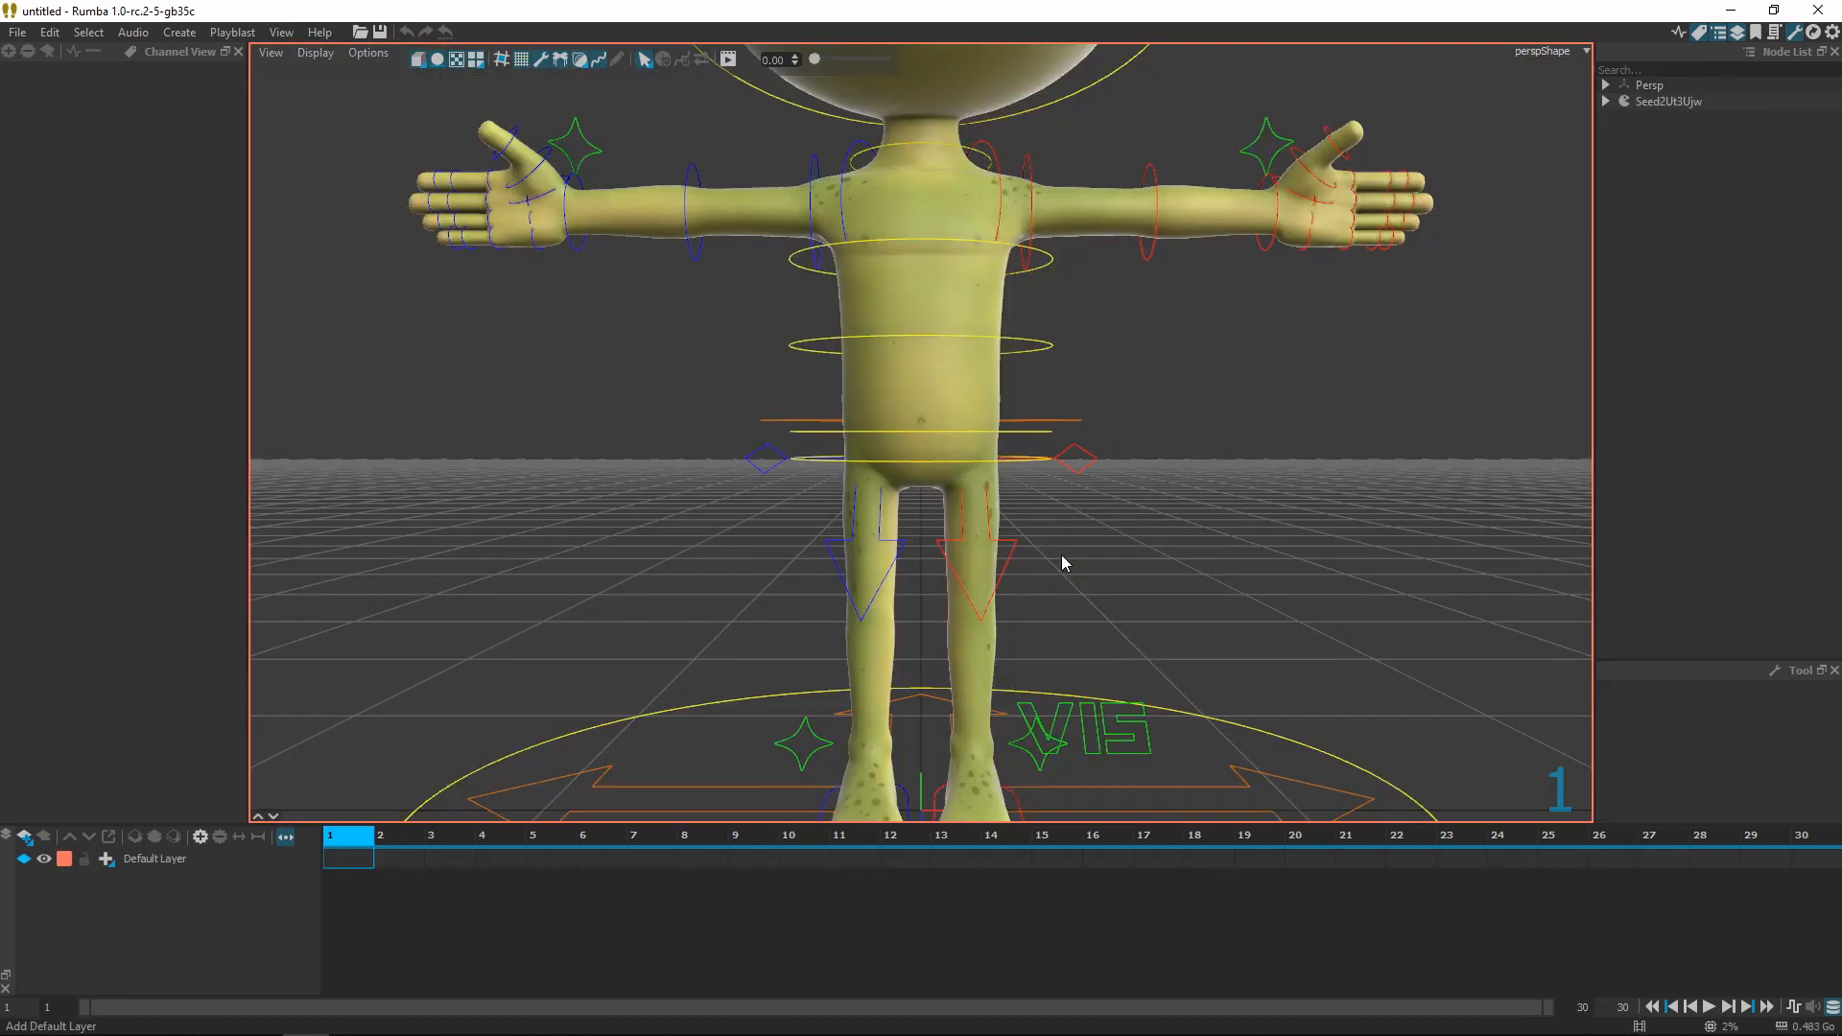
# Frame the character in Rumba and shift the whole rig with the c_WORLD control
pyautogui.scroll(-3, 1291, 572)
pyautogui.keyDown('alt'); pyautogui.moveTo(1288, 576); pyautogui.dragTo(1142, 585, button='middle'); pyautogui.keyUp('alt')
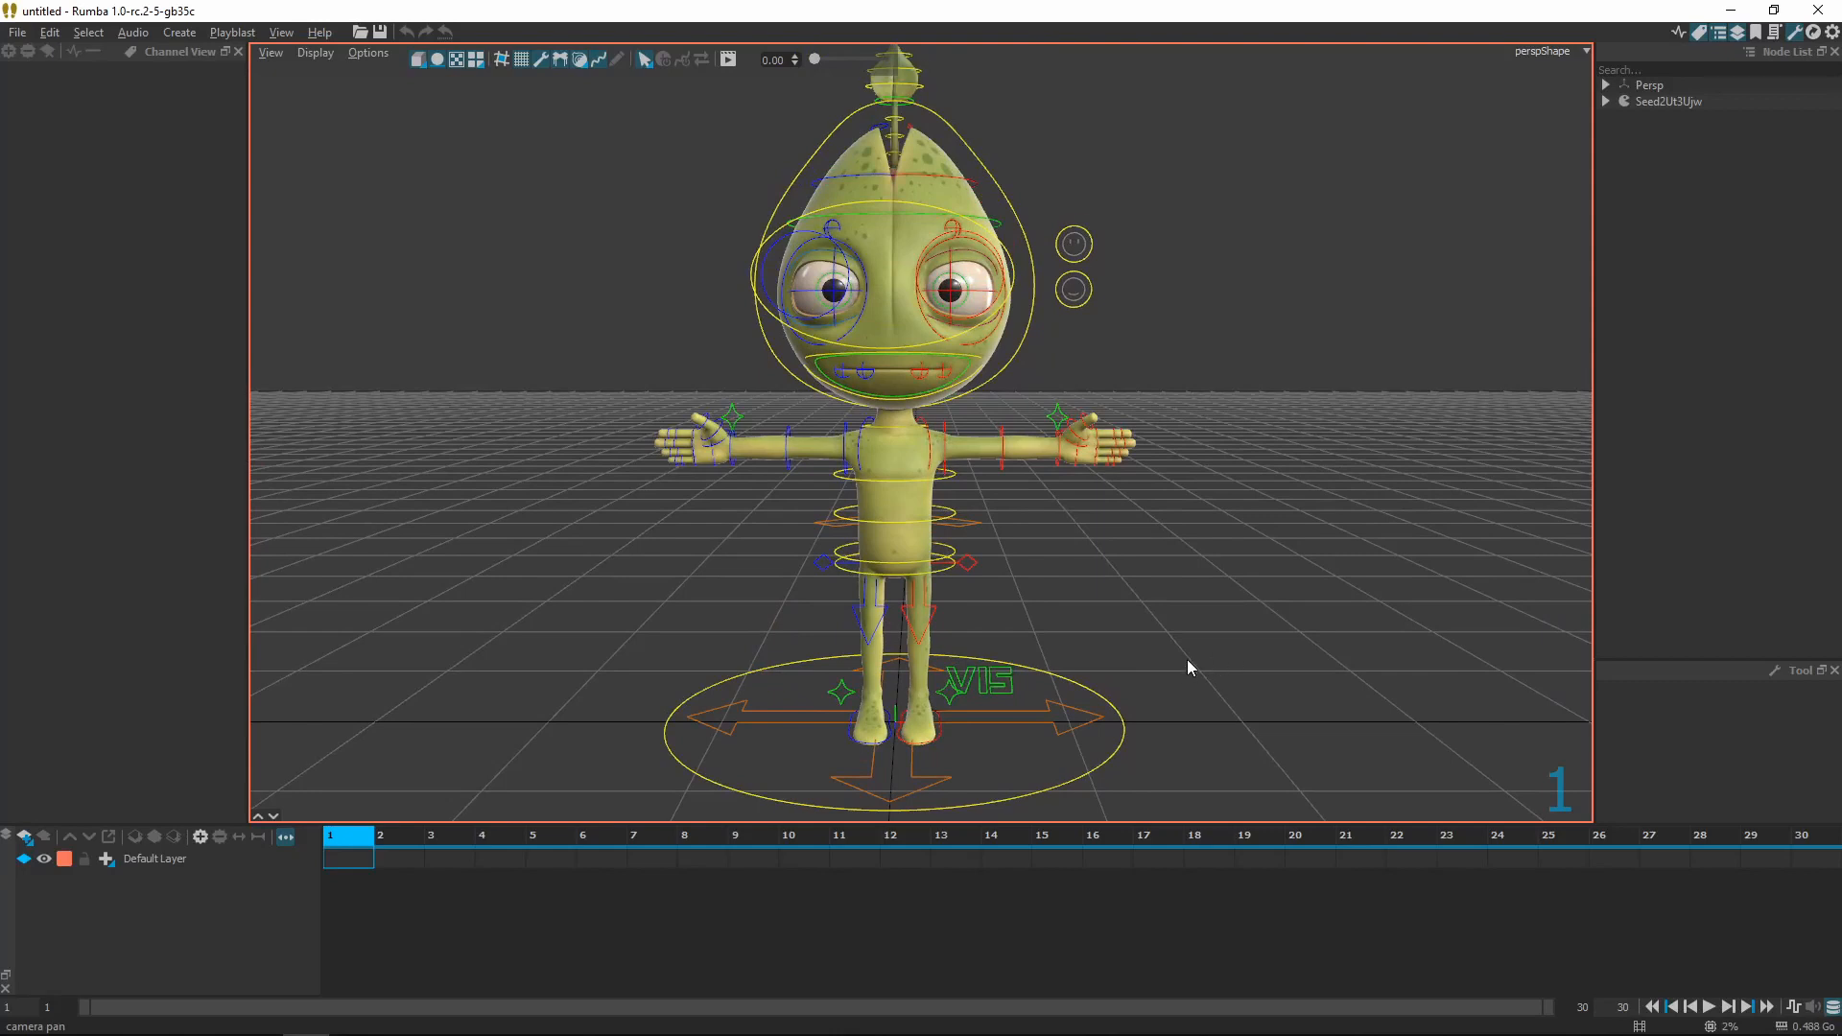
pyautogui.keyDown('alt'); pyautogui.moveTo(1188, 660); pyautogui.dragTo(1193, 649, button='middle'); pyautogui.keyUp('alt')
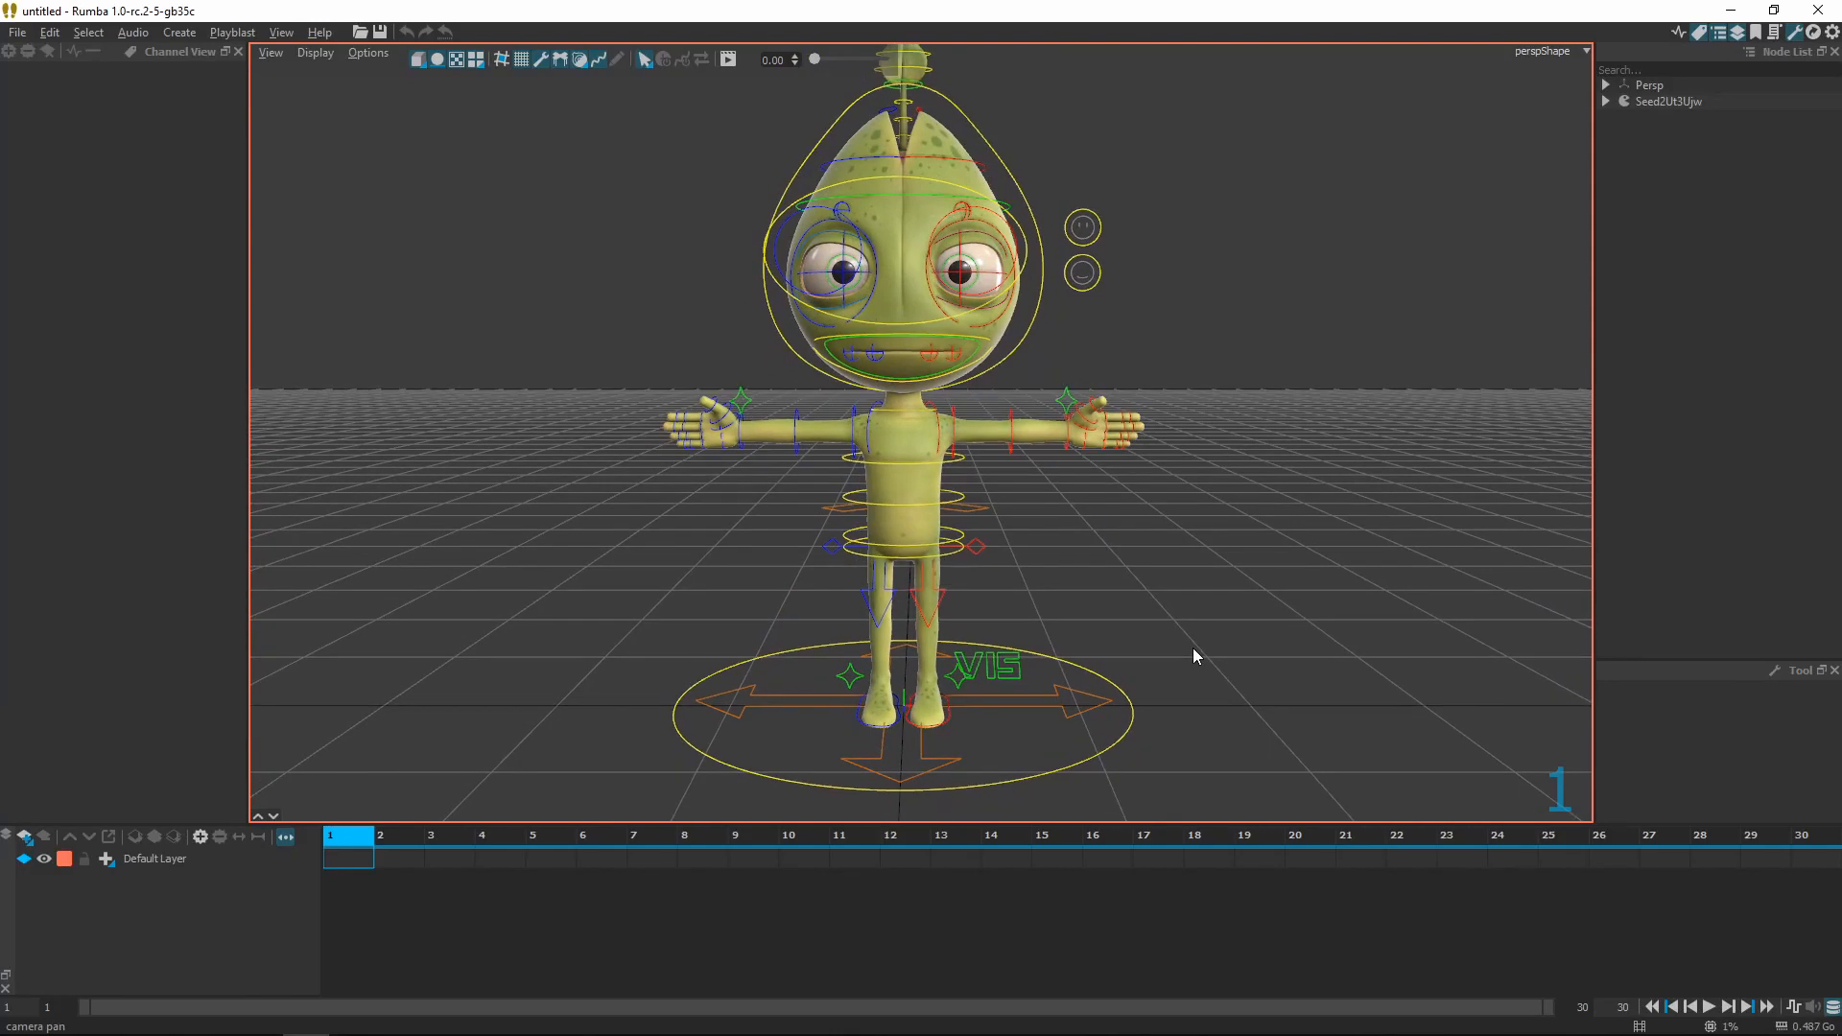
pyautogui.press('w')
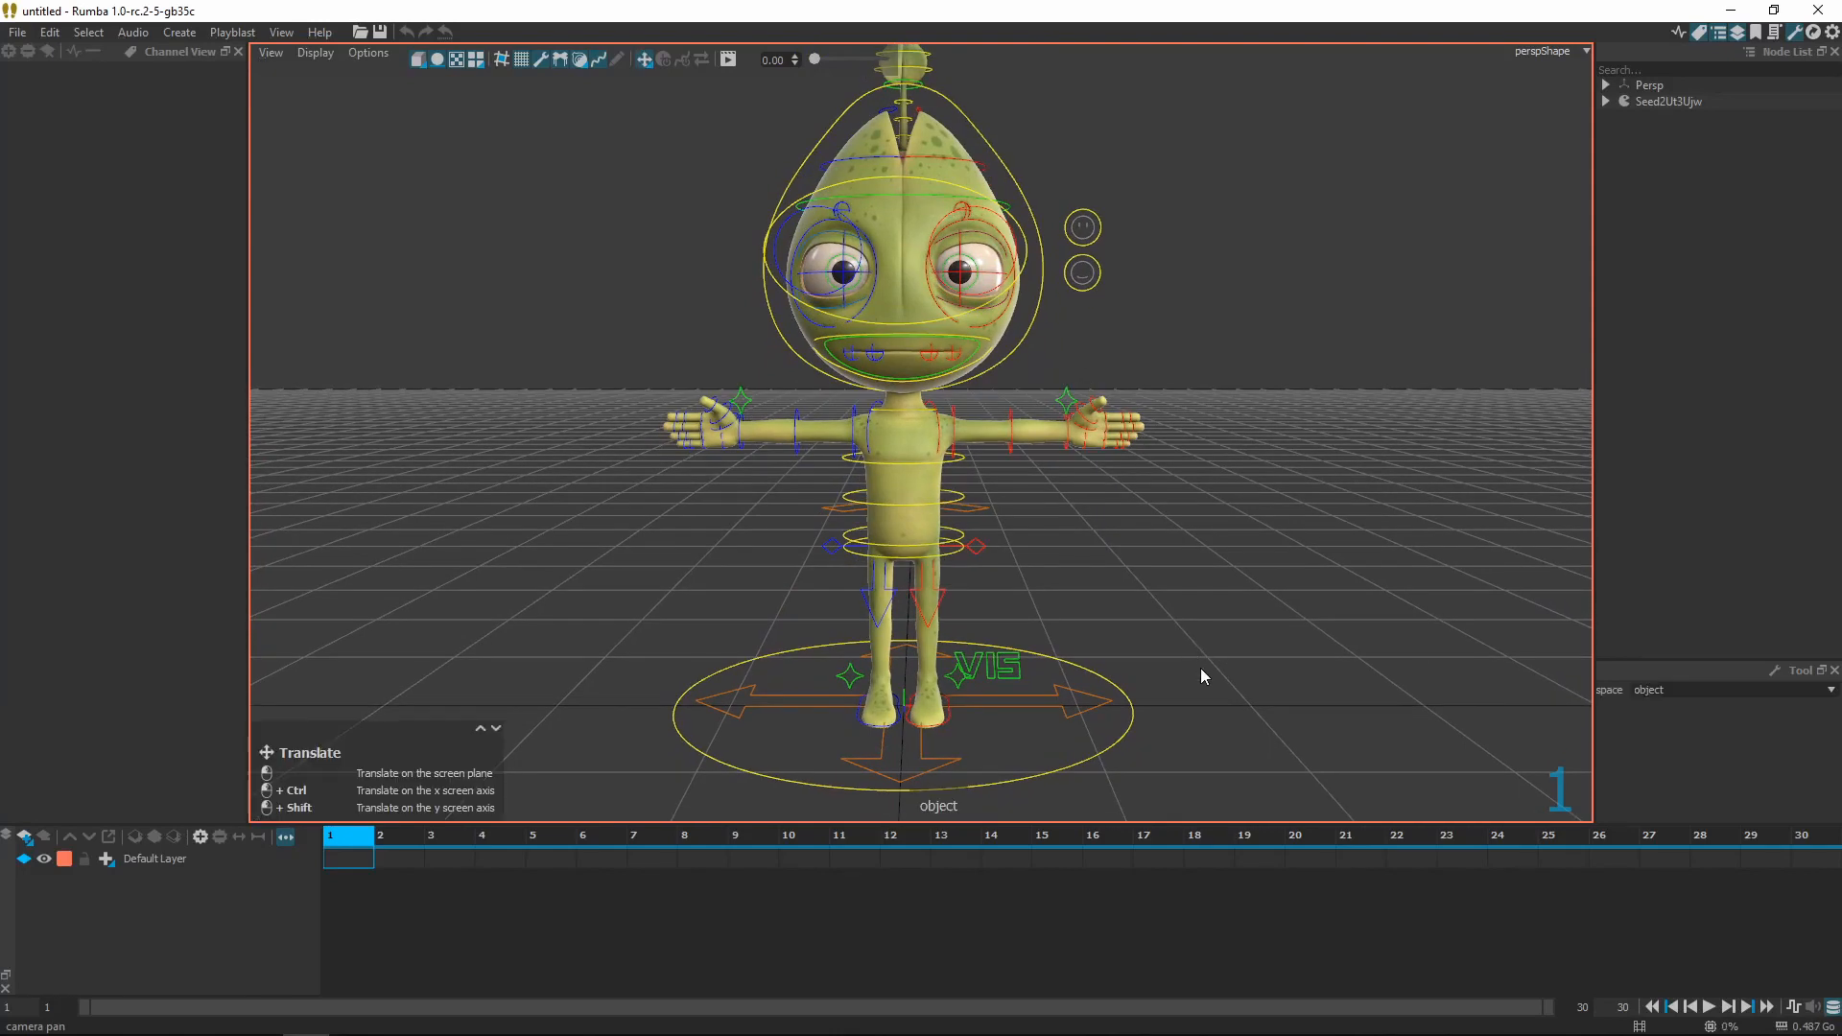
pyautogui.click(1130, 717)
pyautogui.keyDown('ctrl'); pyautogui.moveTo(1027, 706); pyautogui.dragTo(1014, 560); pyautogui.keyUp('ctrl')
# Select the left elbow control, then the head control for rotation, and deselect
pyautogui.click(1023, 446)
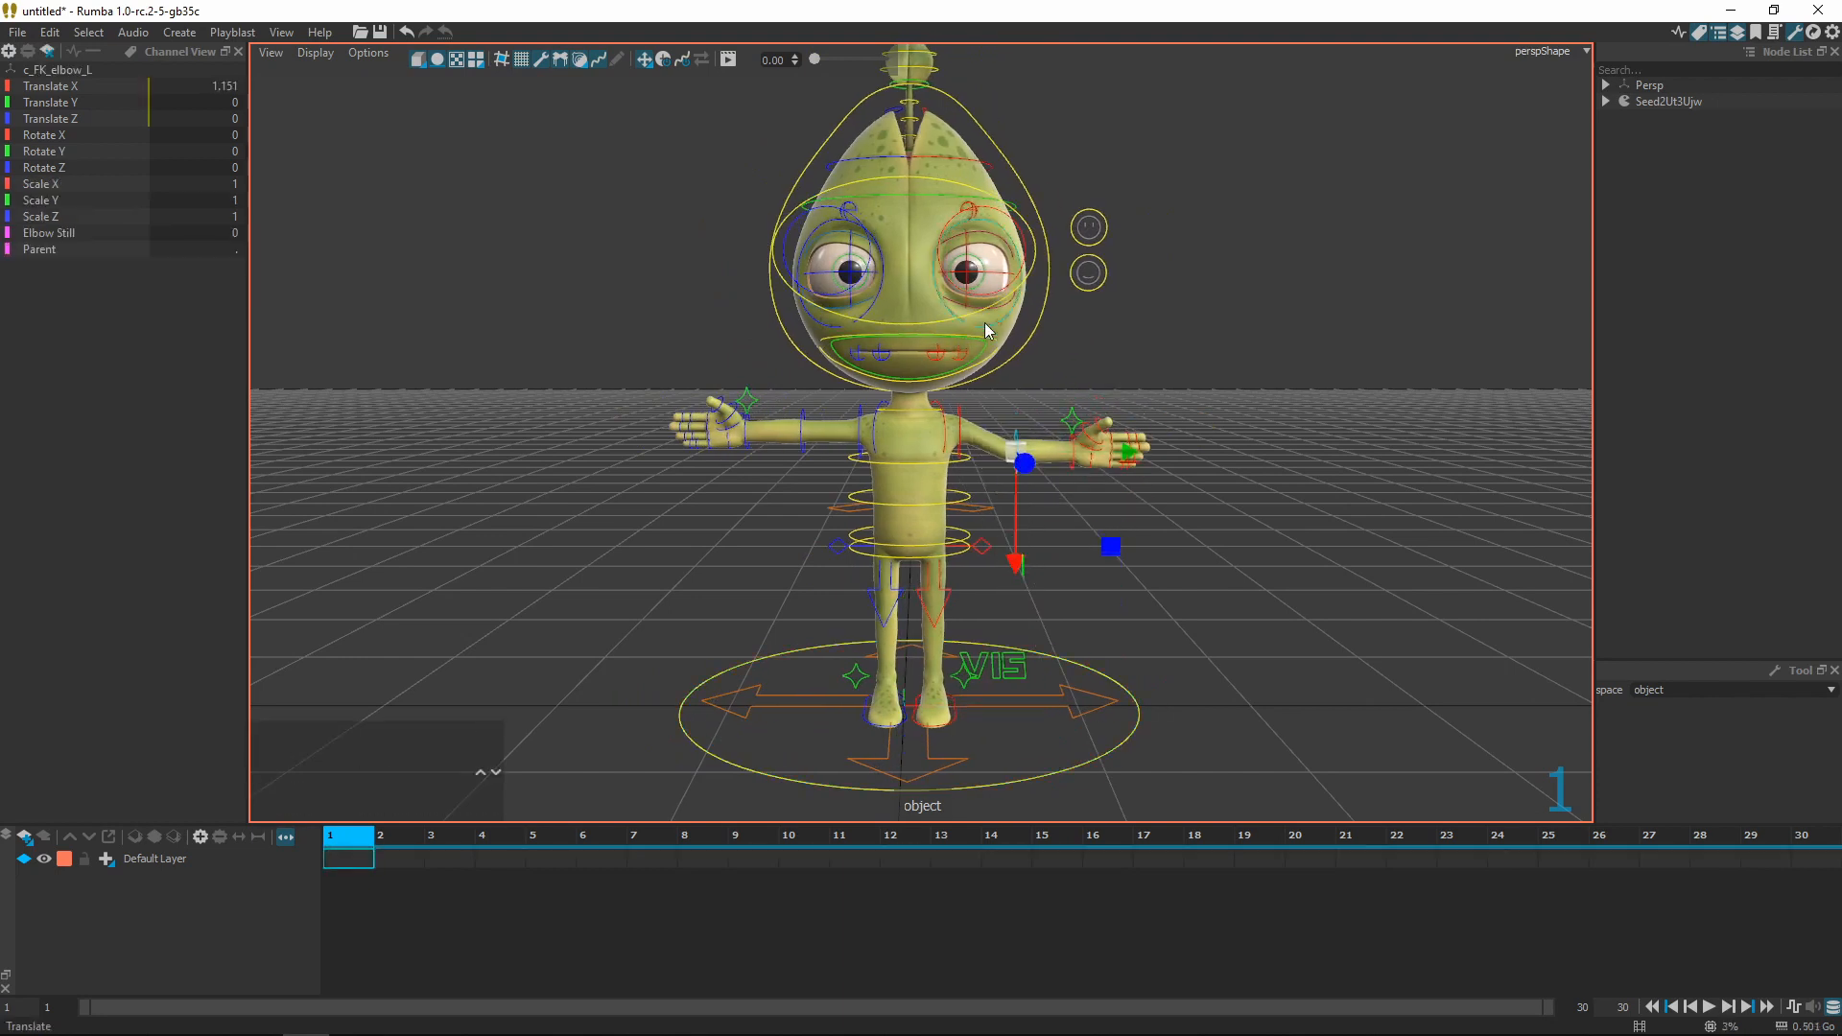
pyautogui.click(1050, 322)
pyautogui.press('e')
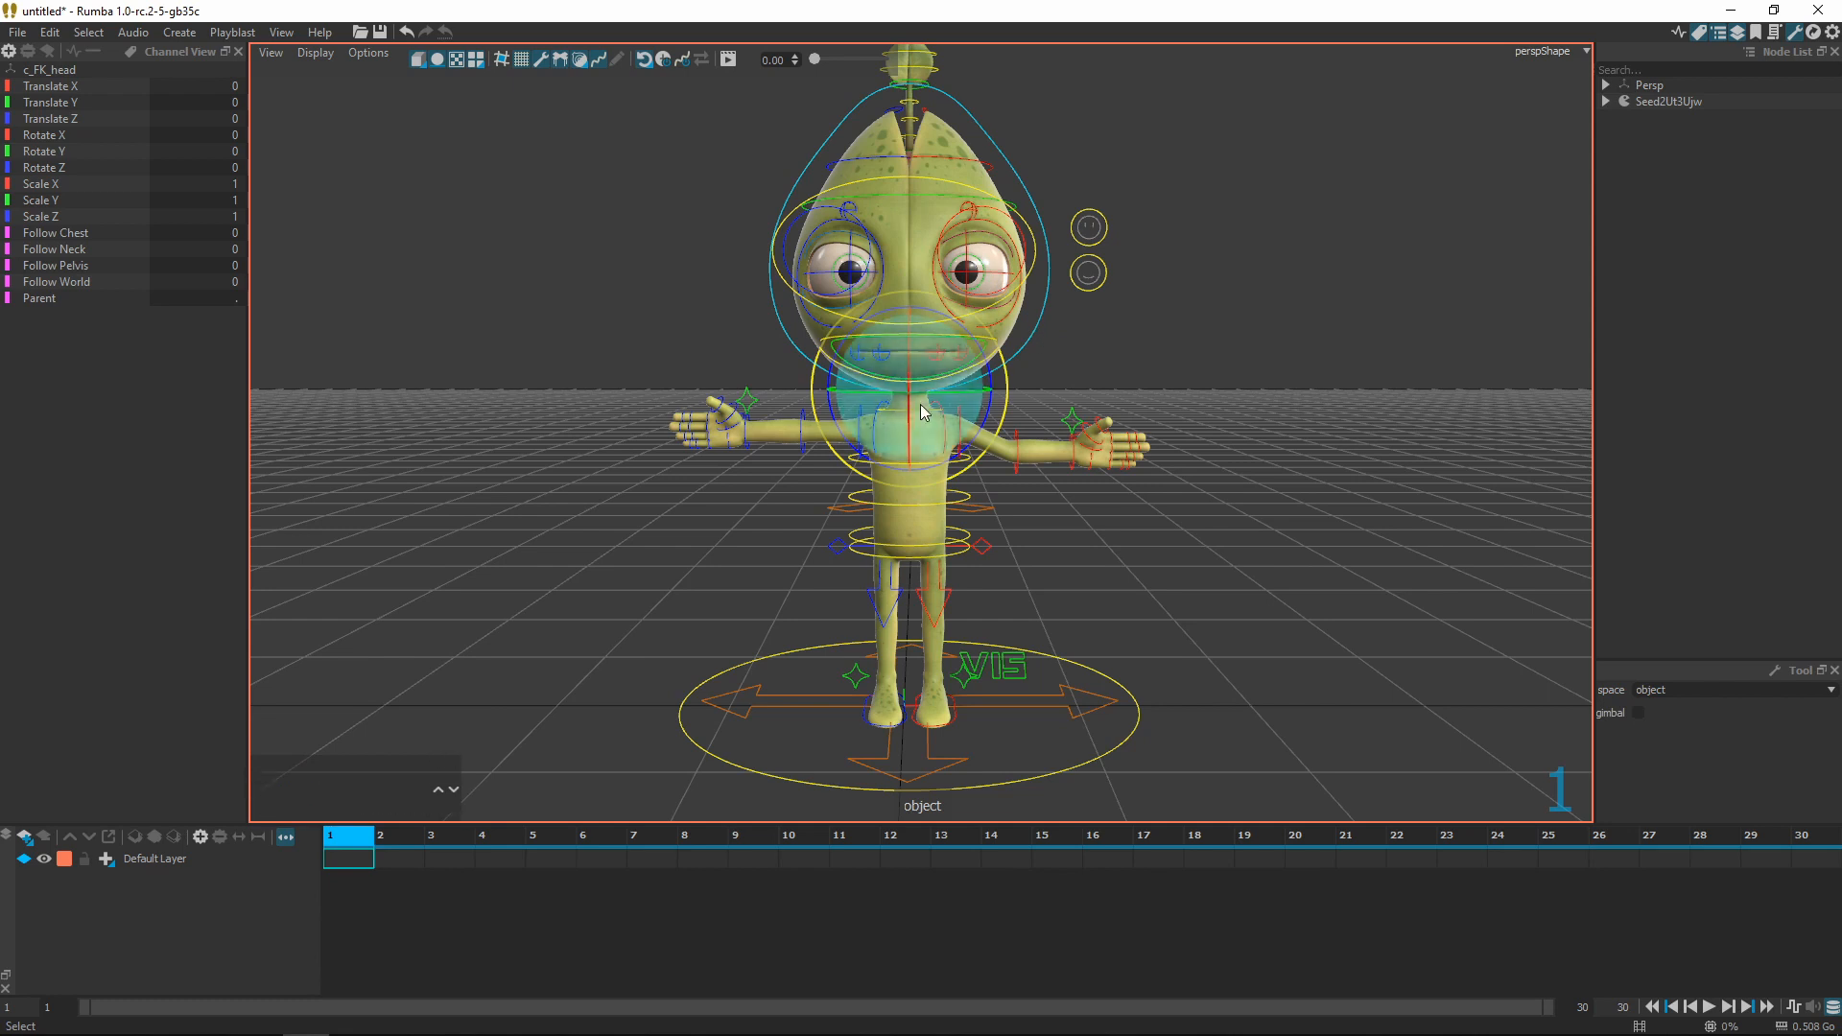
pyautogui.click(1333, 423)
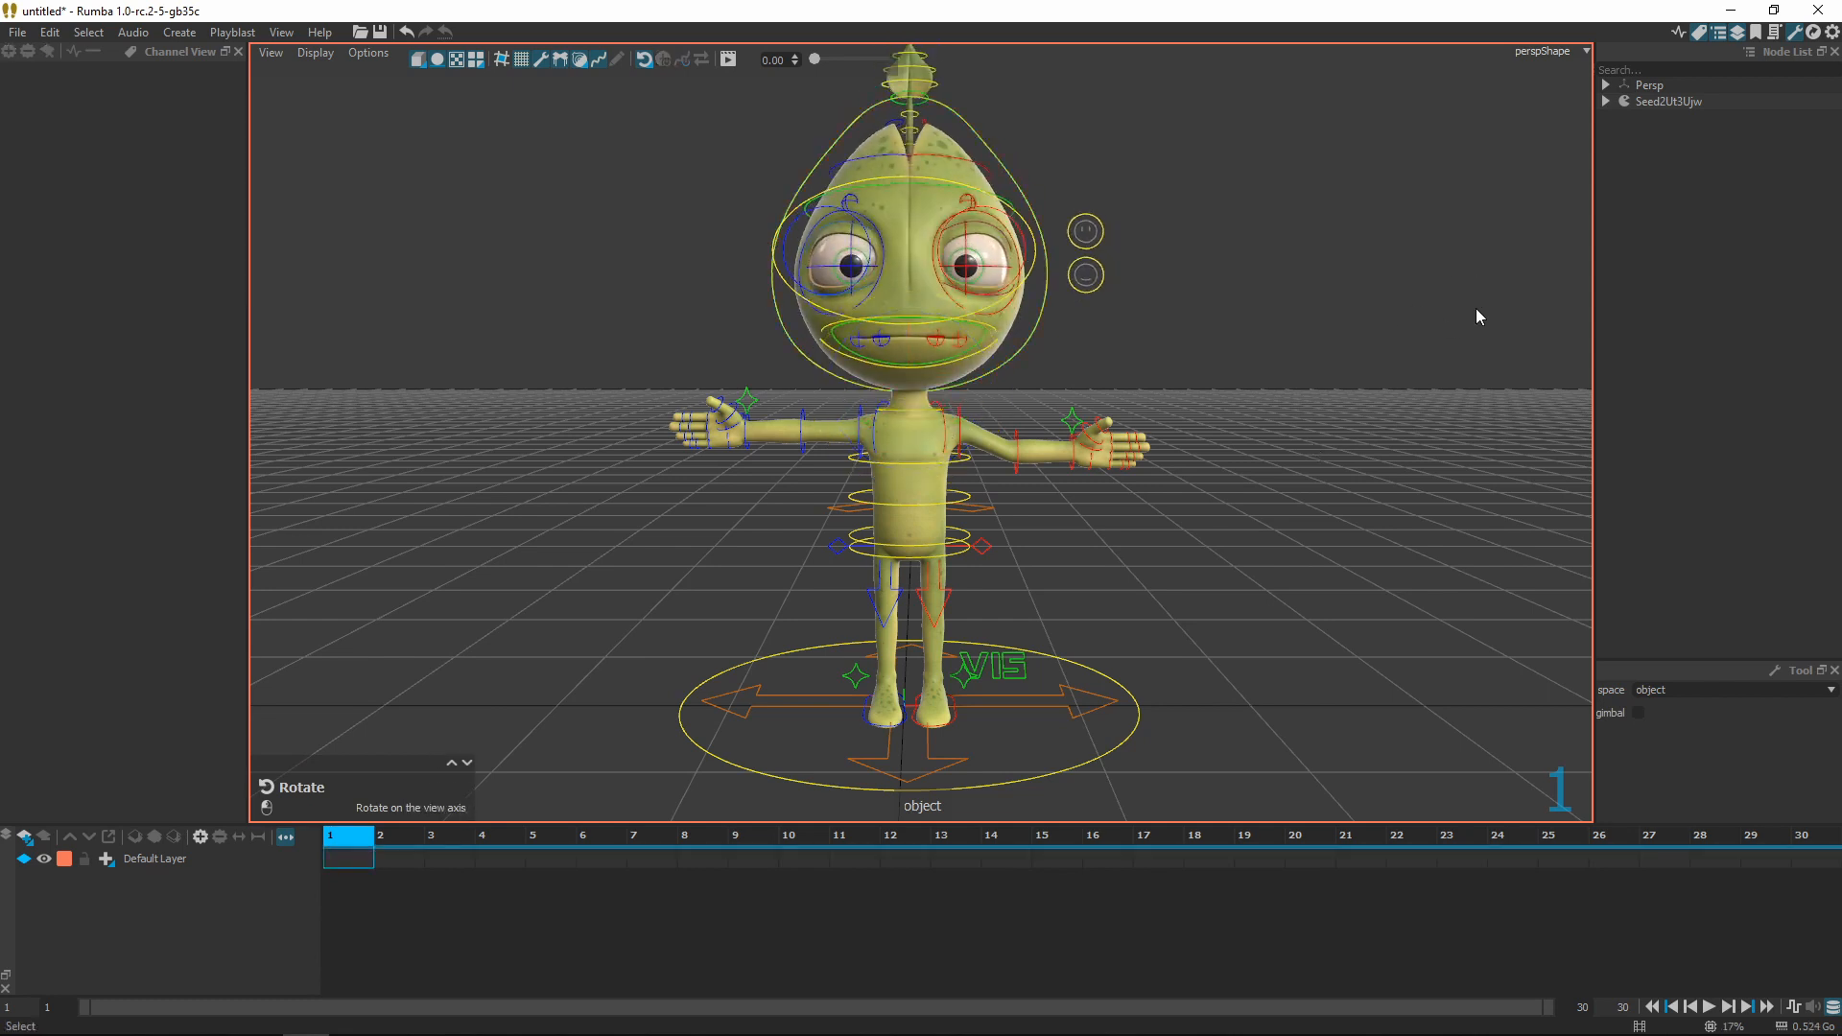
# Close Rumba and discard its unsaved changes
pyautogui.click(1819, 9)
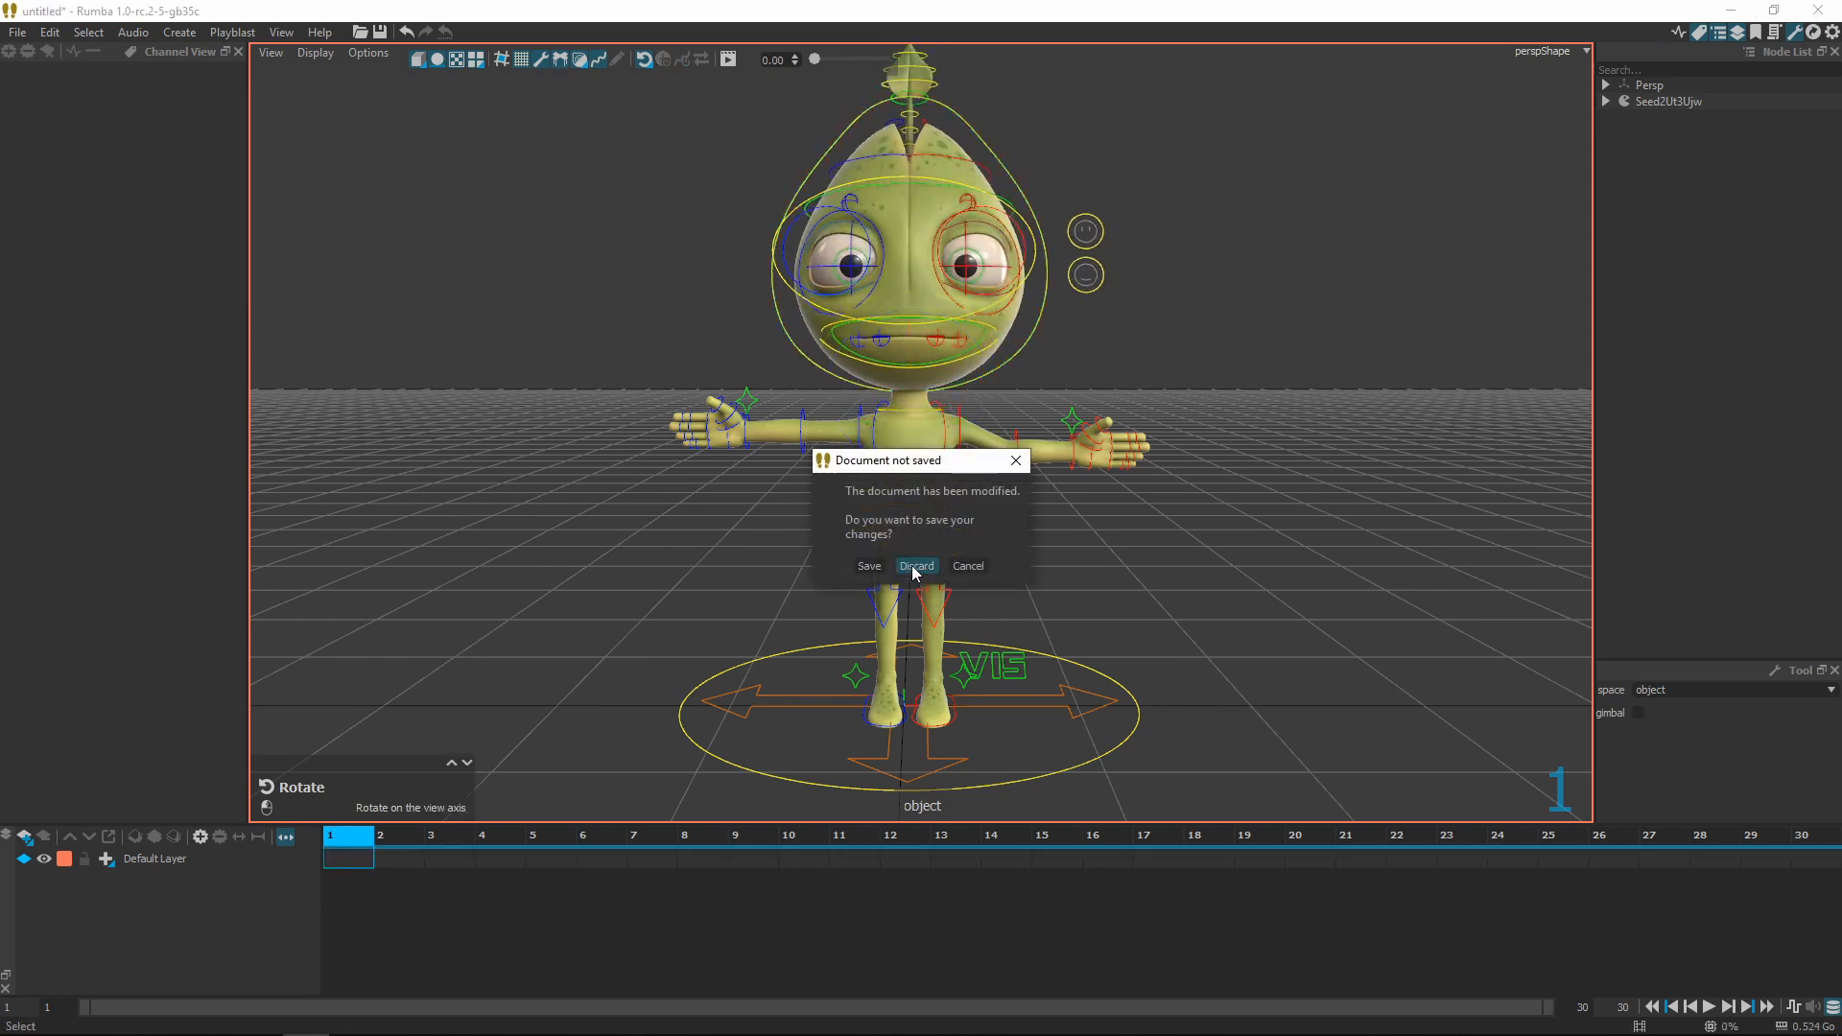
pyautogui.click(918, 564)
pyautogui.click(1824, 997)
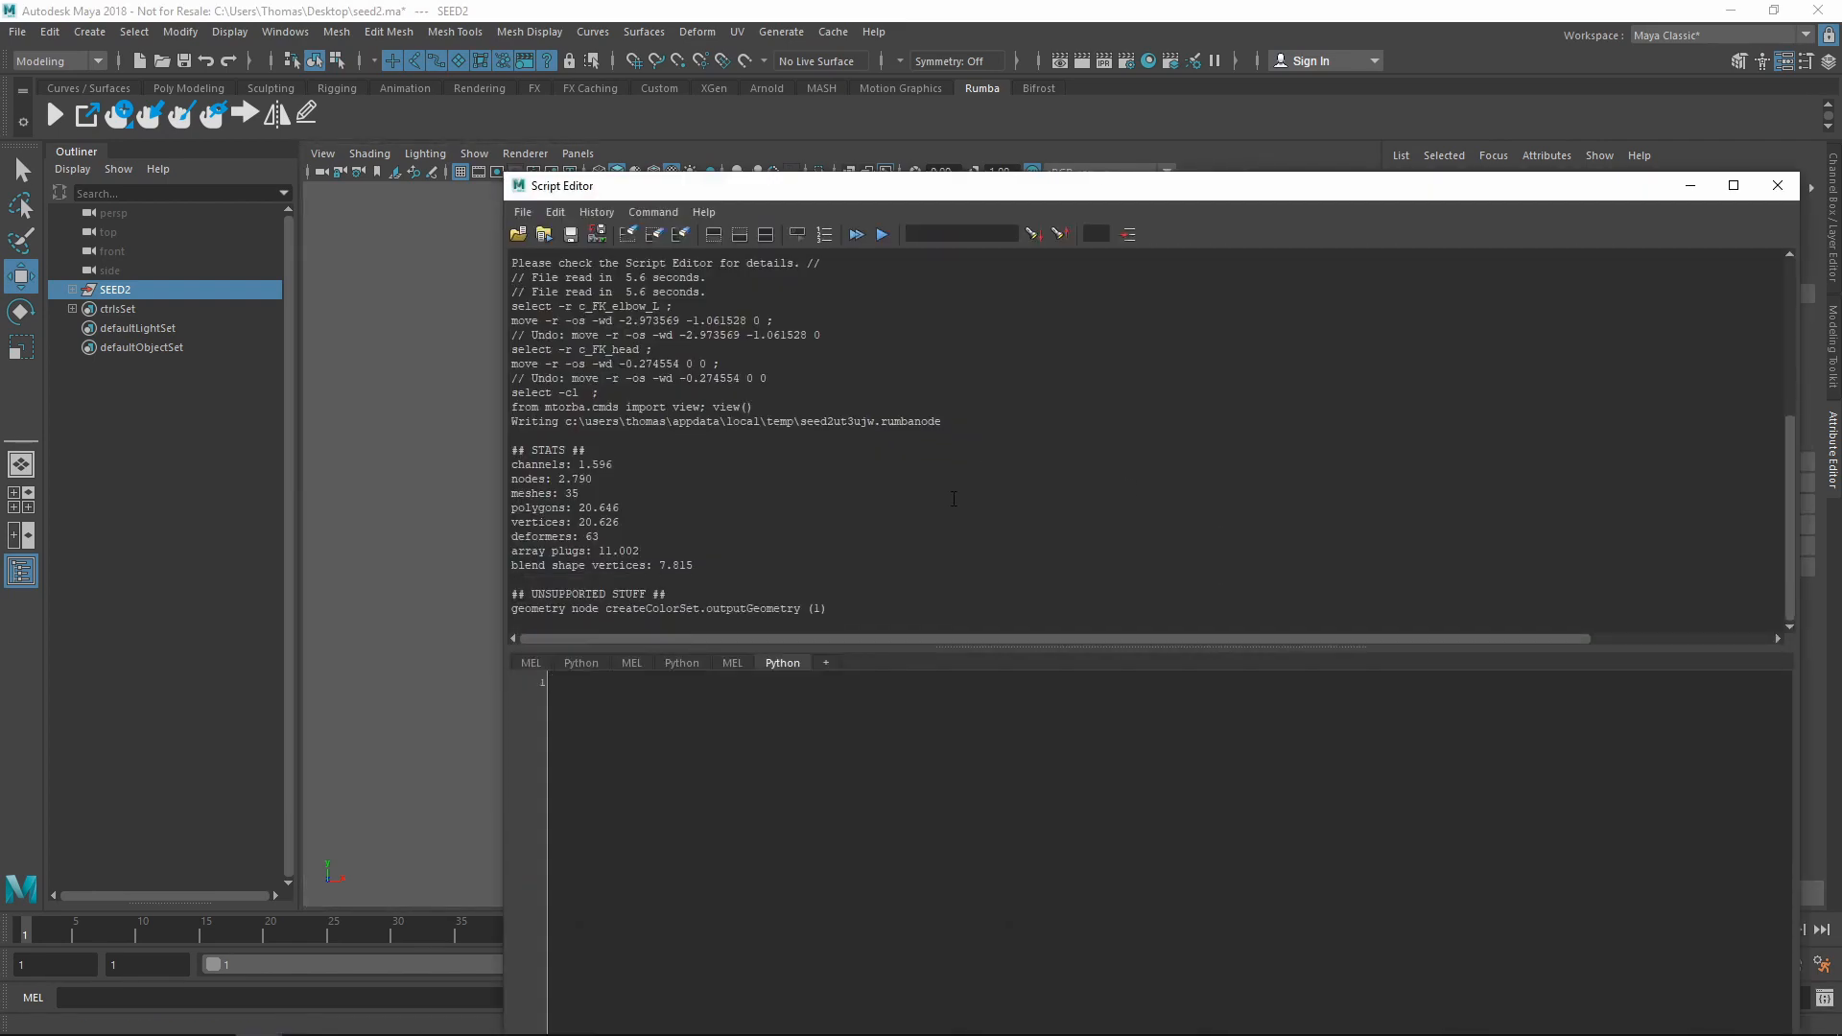
# Dismiss the Script Editor export log and deselect the SEED2 group
pyautogui.click(1778, 186)
pyautogui.press('q')
pyautogui.click(1006, 657)
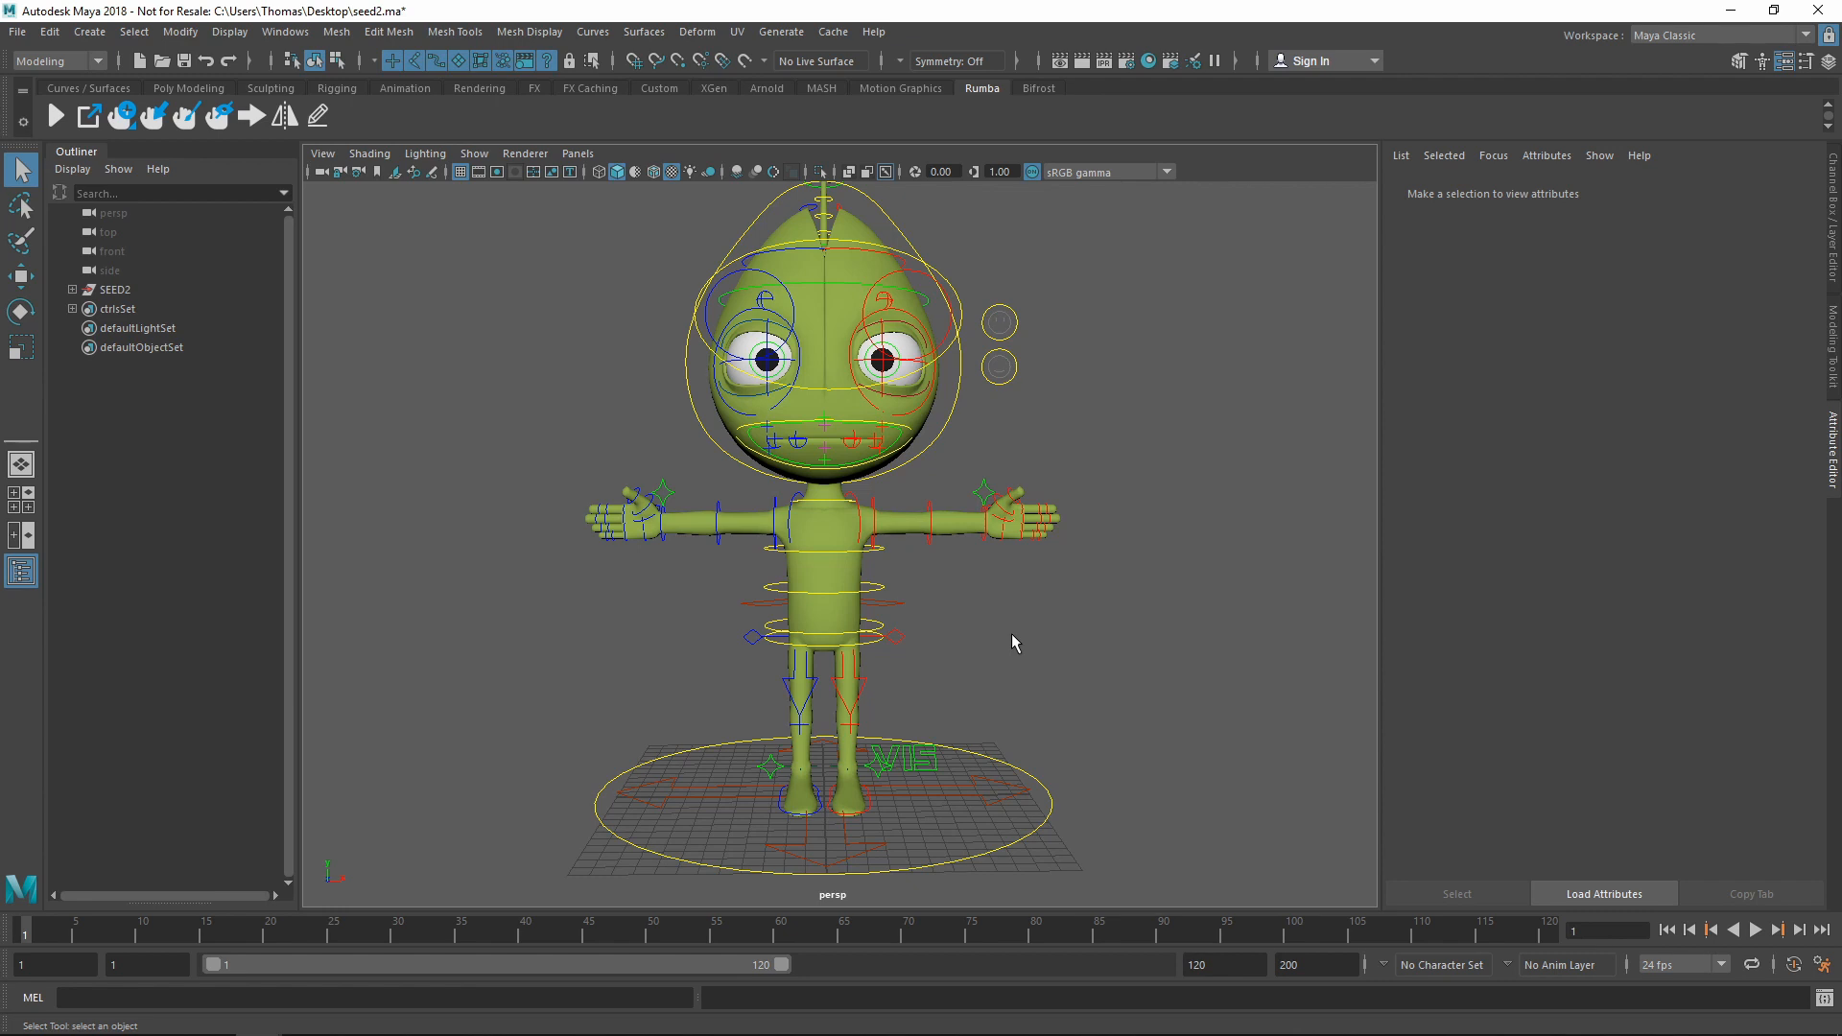
# Add a Translate and Rotate Rumba manipulator to the c_WORLD control
pyautogui.click(1040, 839)
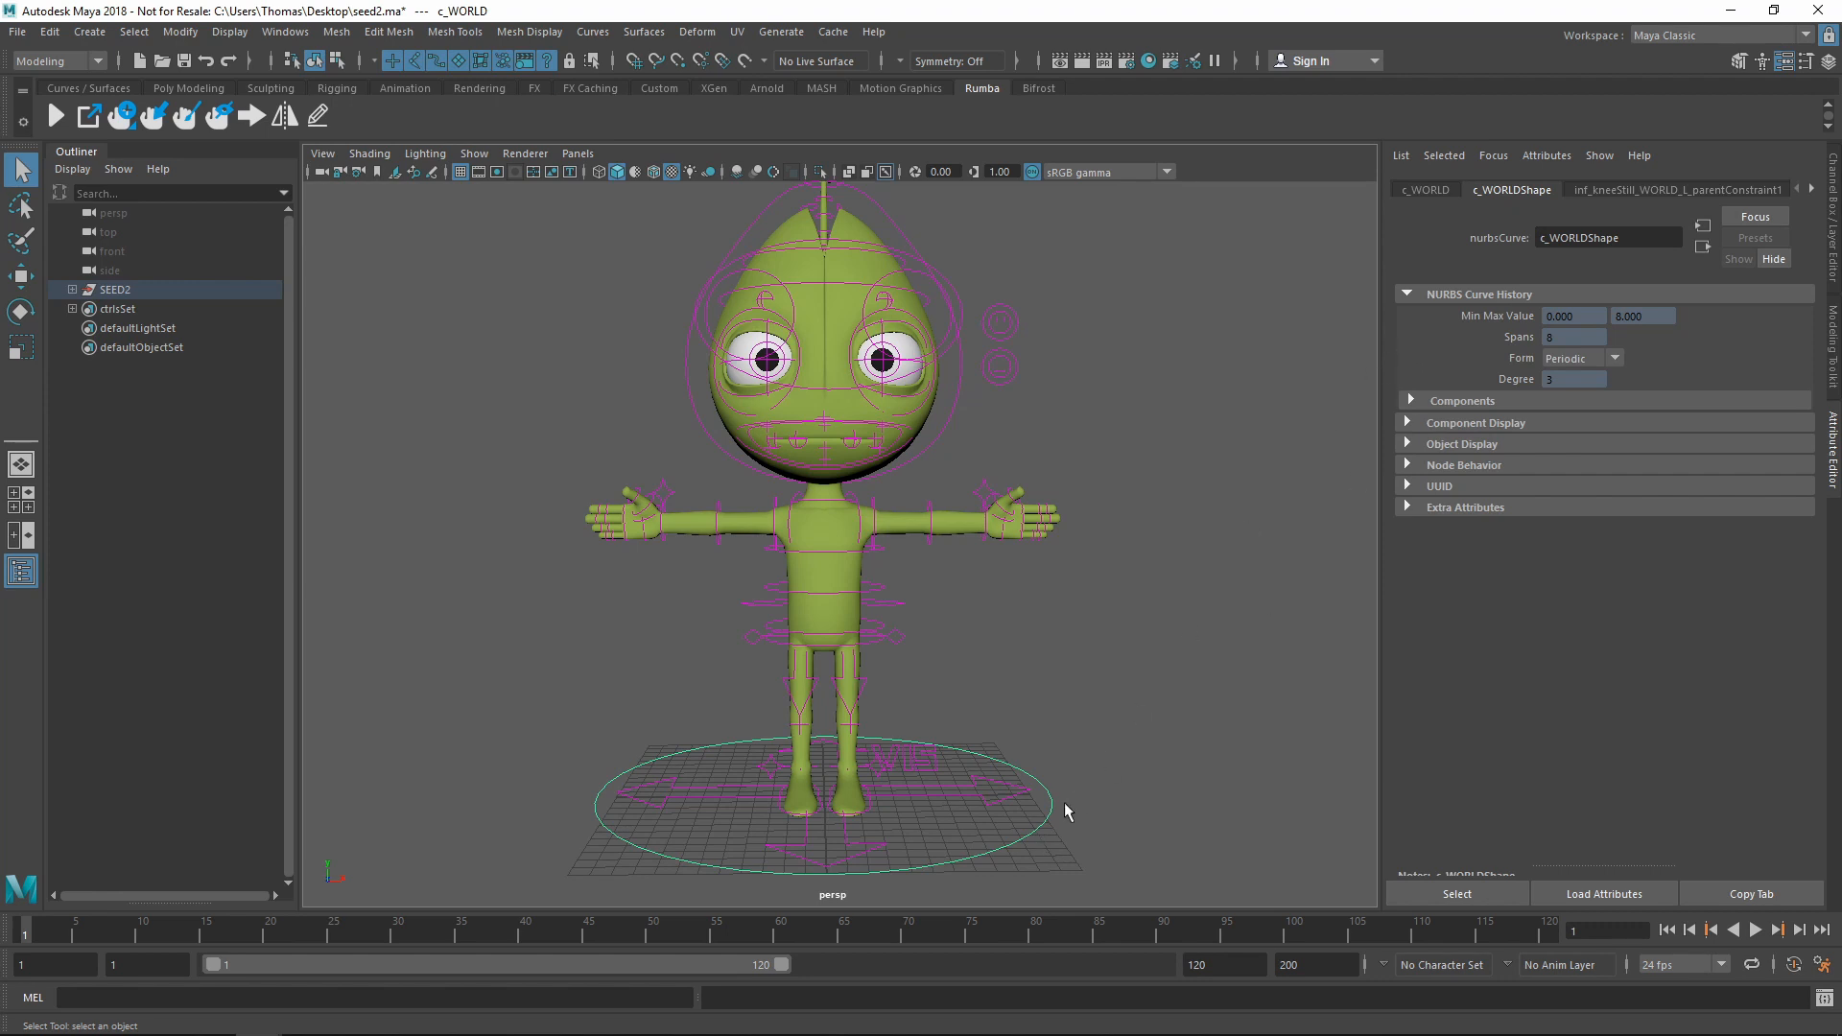
pyautogui.rightClick(126, 132)
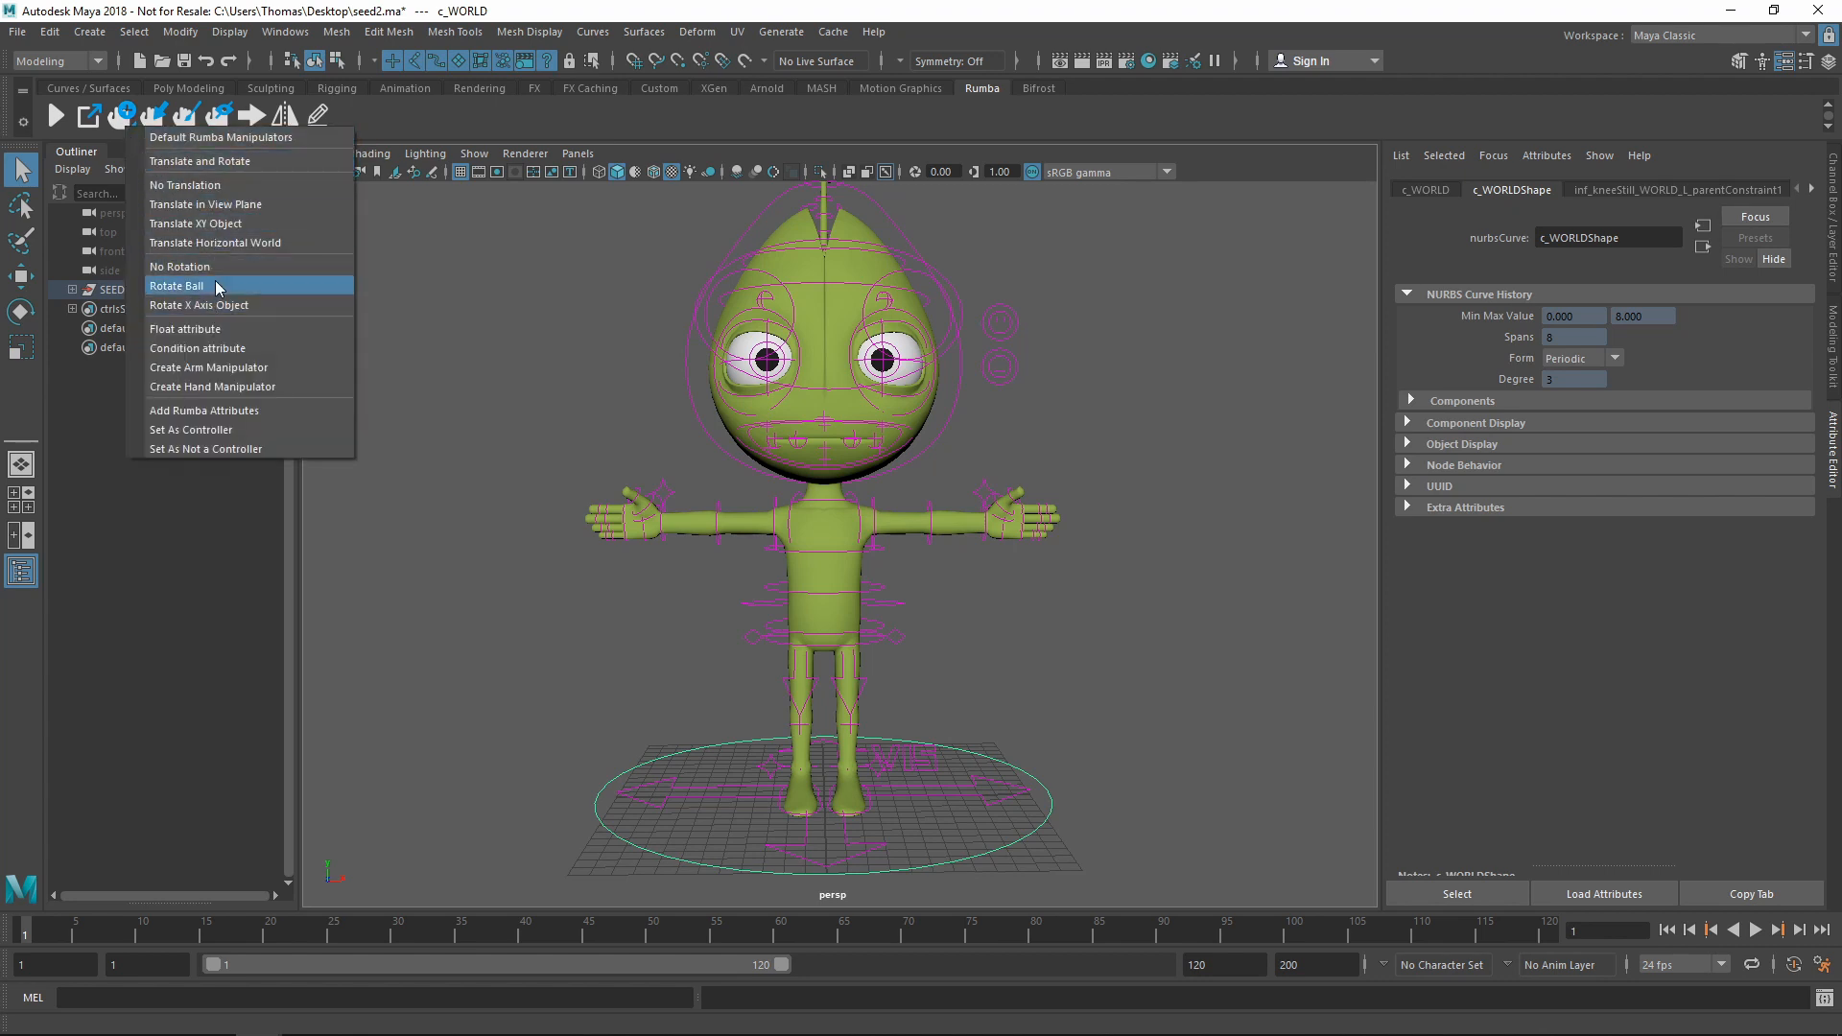
pyautogui.click(236, 163)
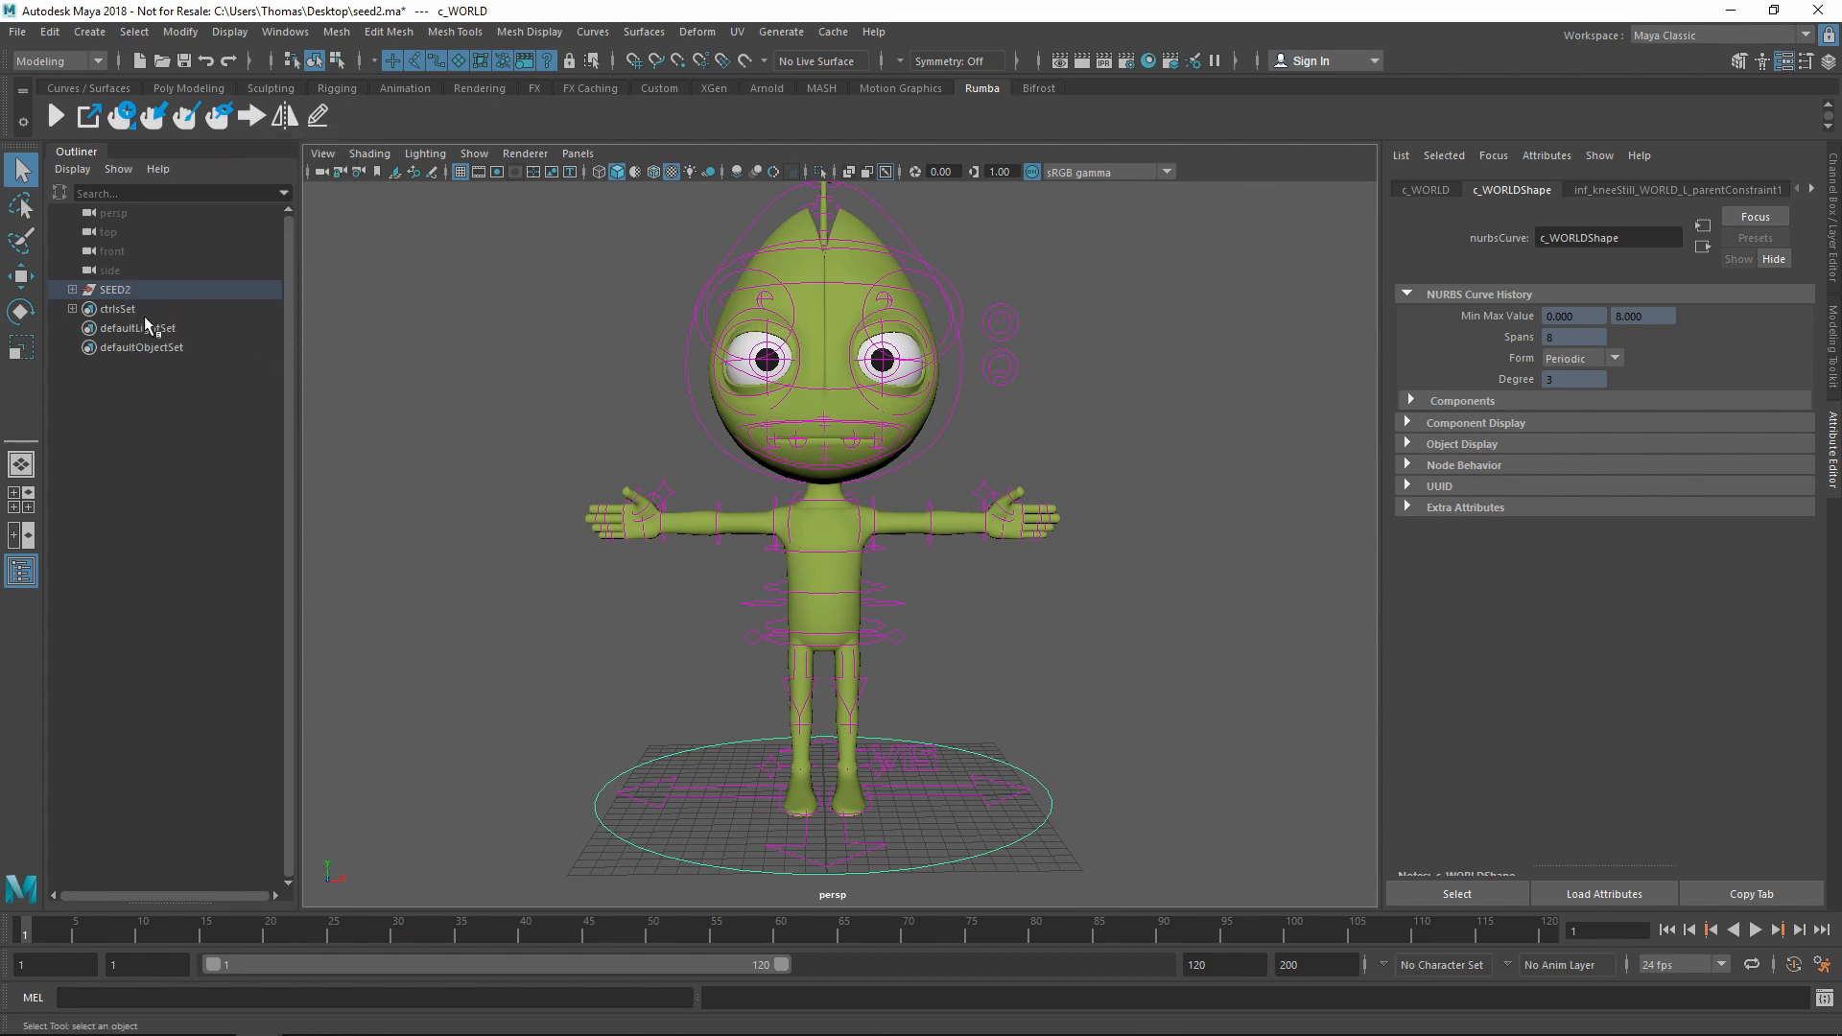
# Set Rotate Mode to 'none' on manipulators > c_WORLDTransform in Extra Attributes
pyautogui.click(73, 290)
pyautogui.click(144, 423)
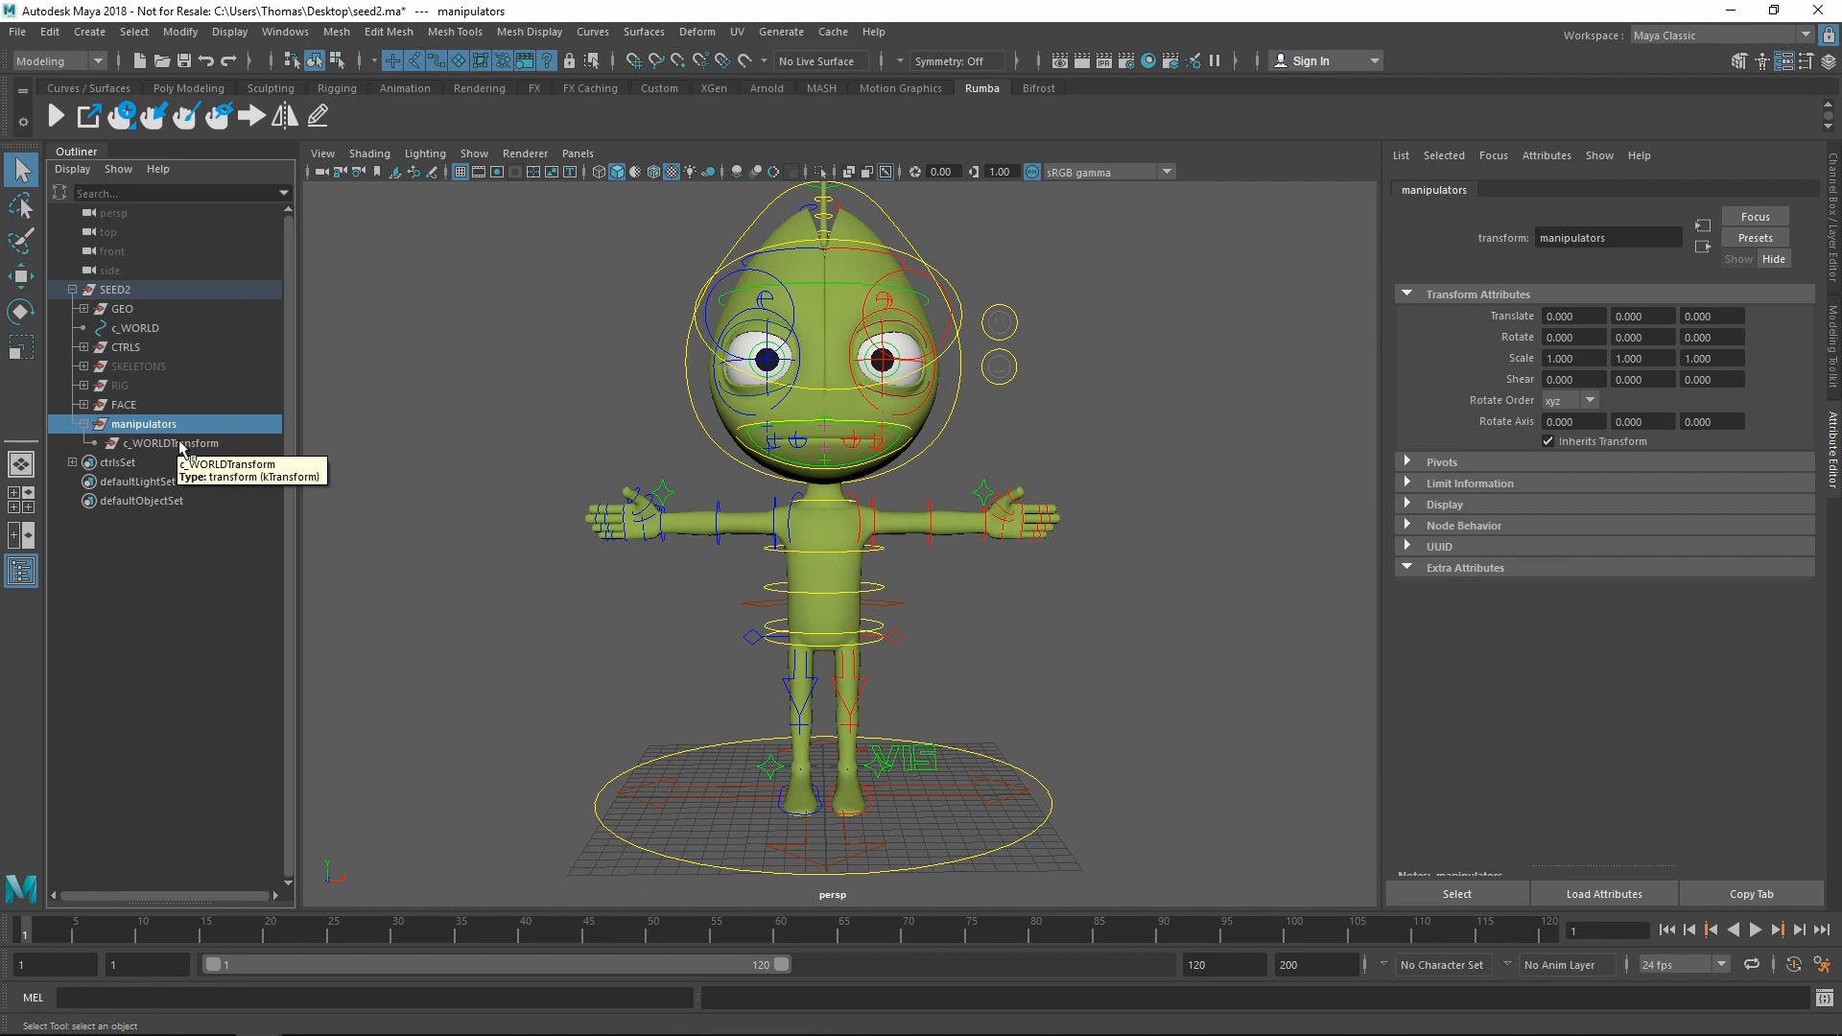
pyautogui.click(185, 443)
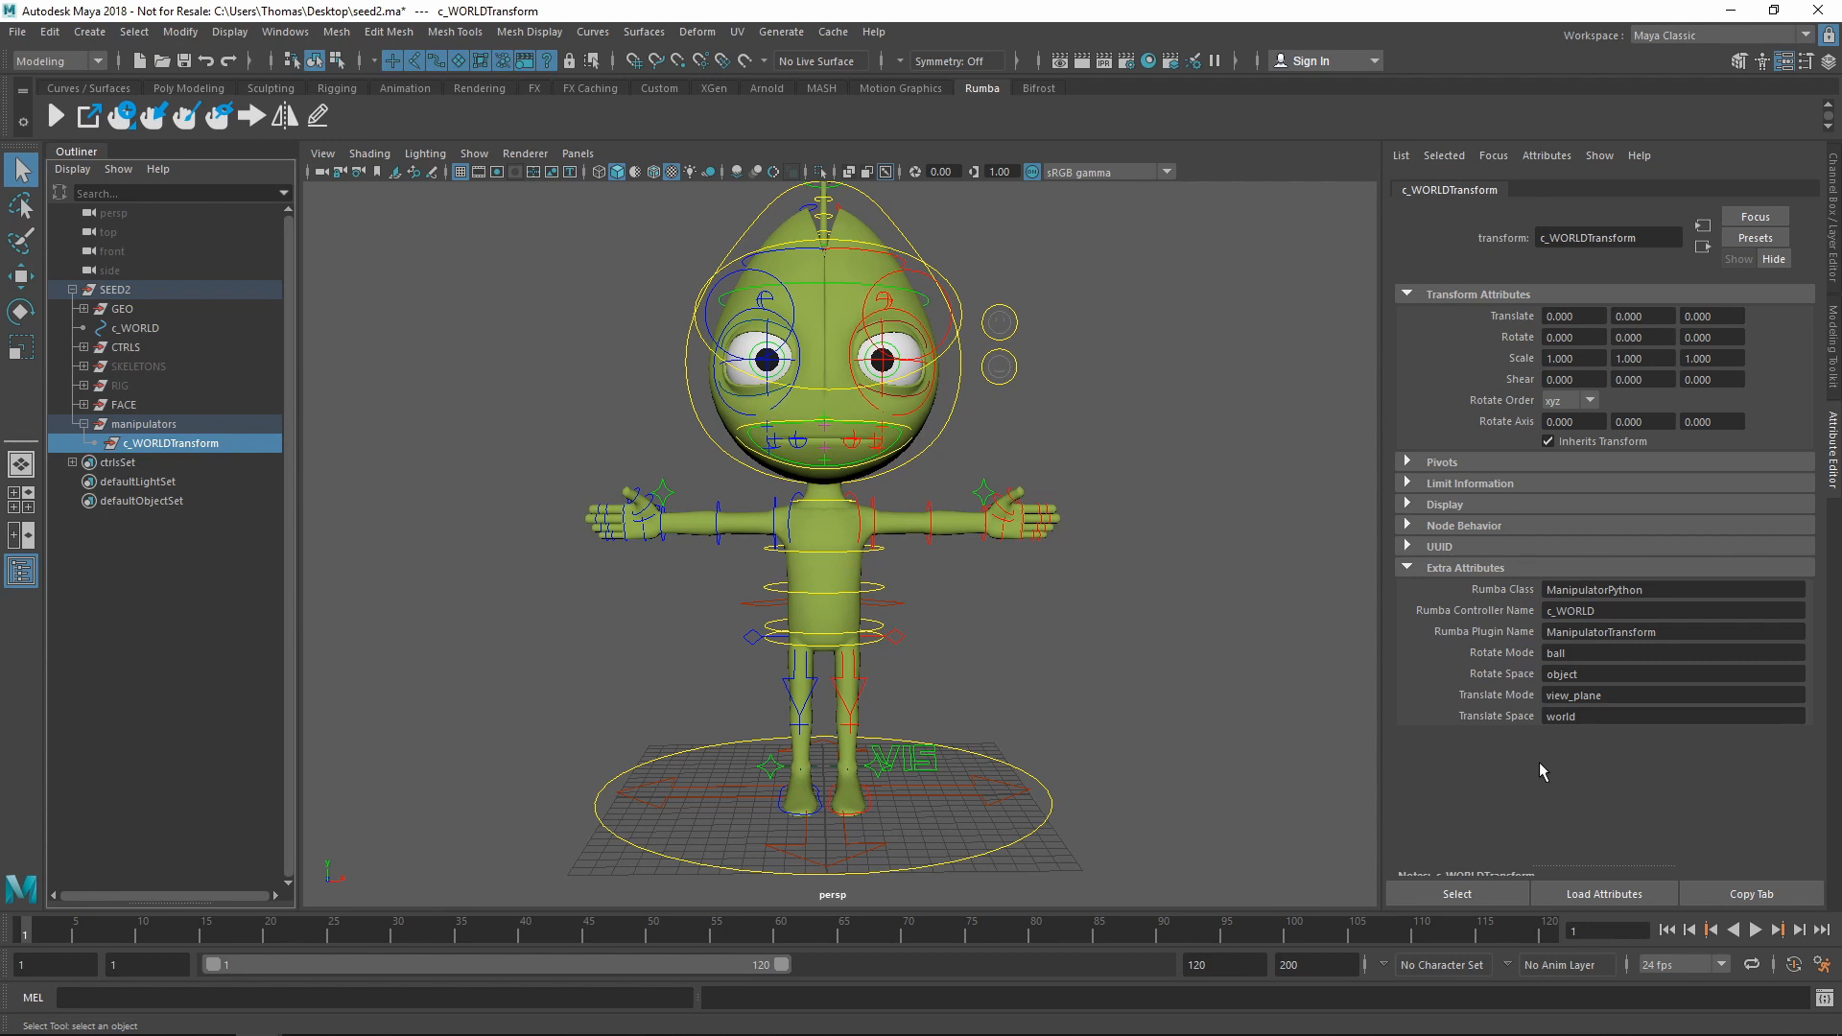
pyautogui.doubleClick(1592, 657)
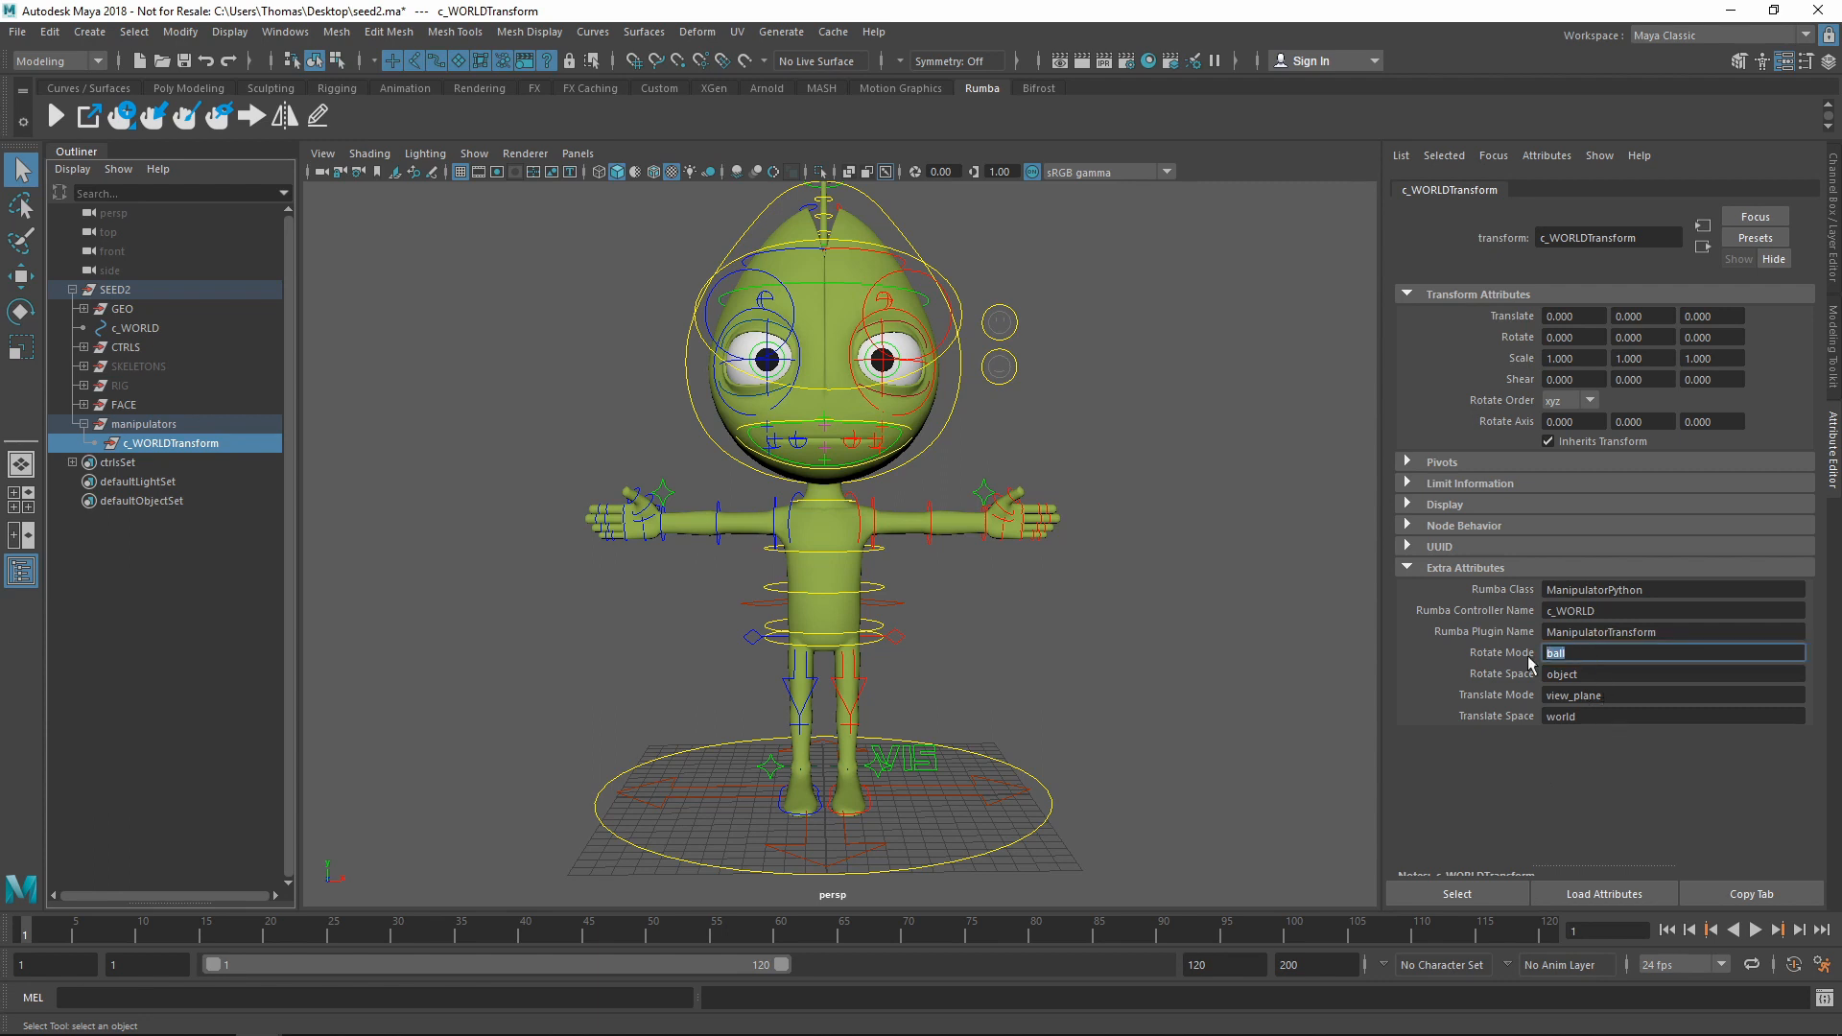
pyautogui.write('none')
pyautogui.press('Return')
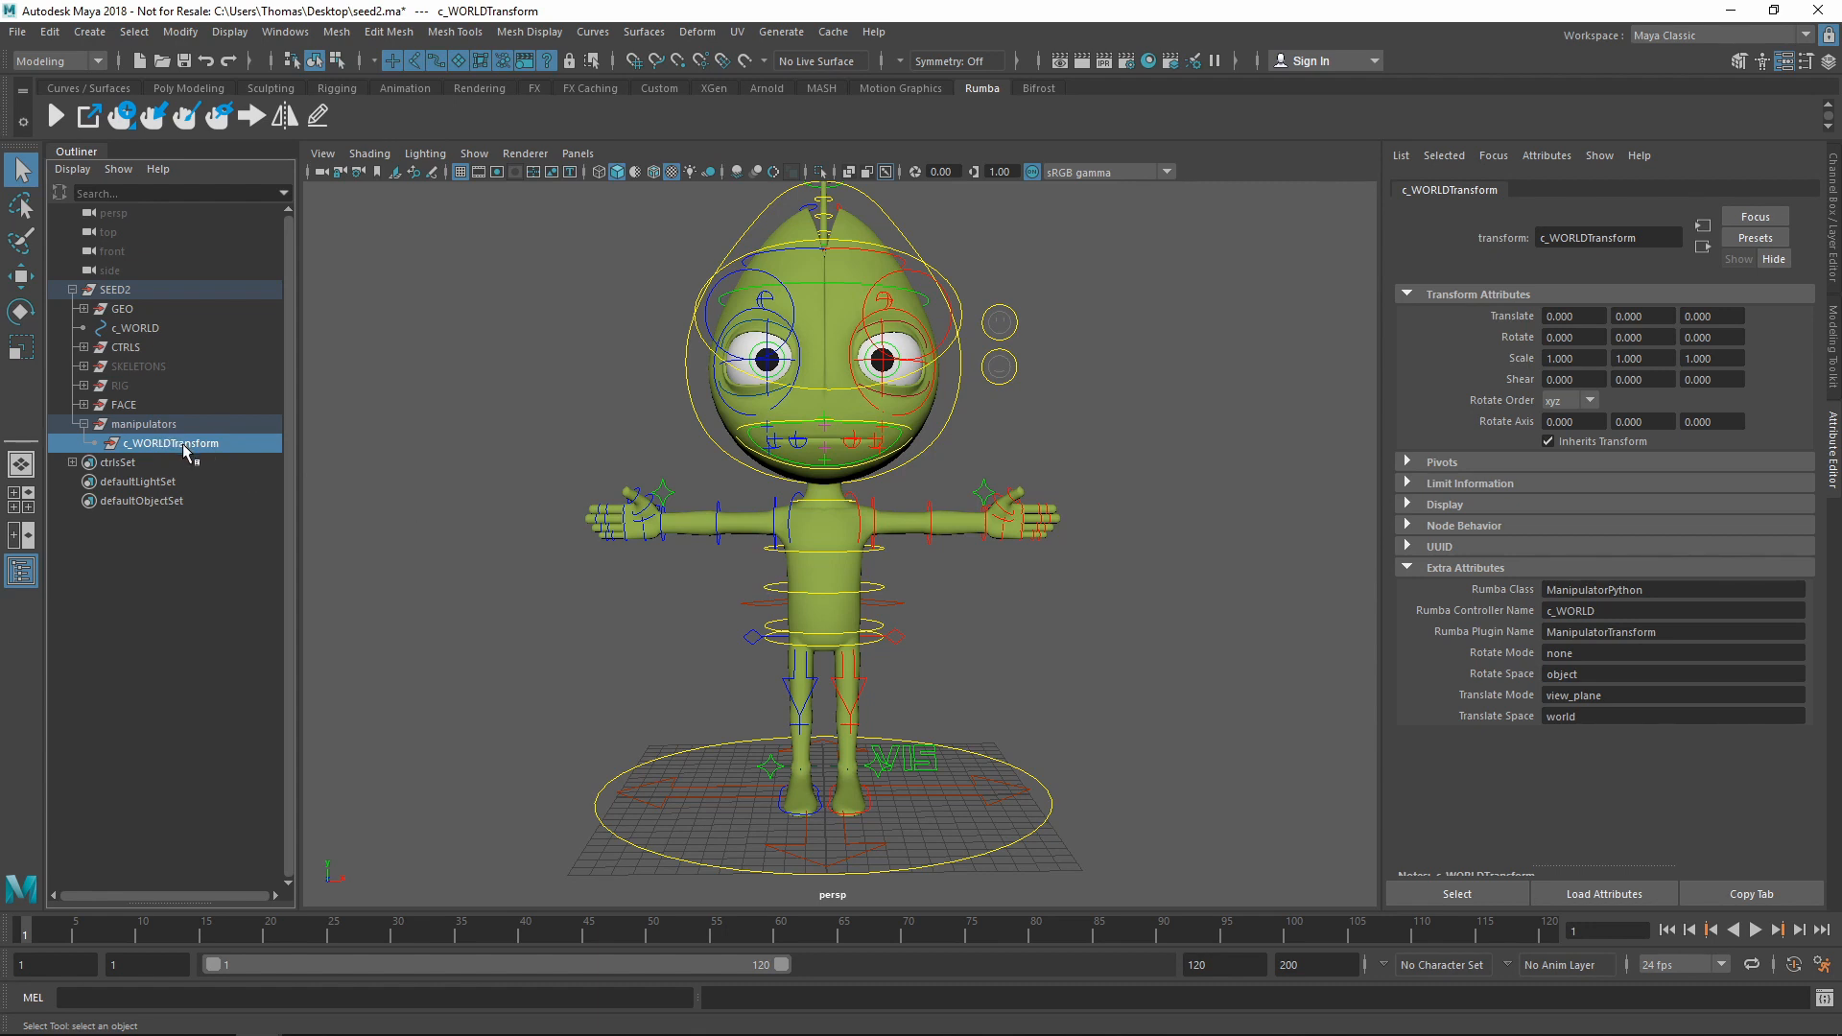
# Switch c_WORLDTransform's modes, ending on Rotate Ball with Translate in View Plane
pyautogui.rightClick(128, 122)
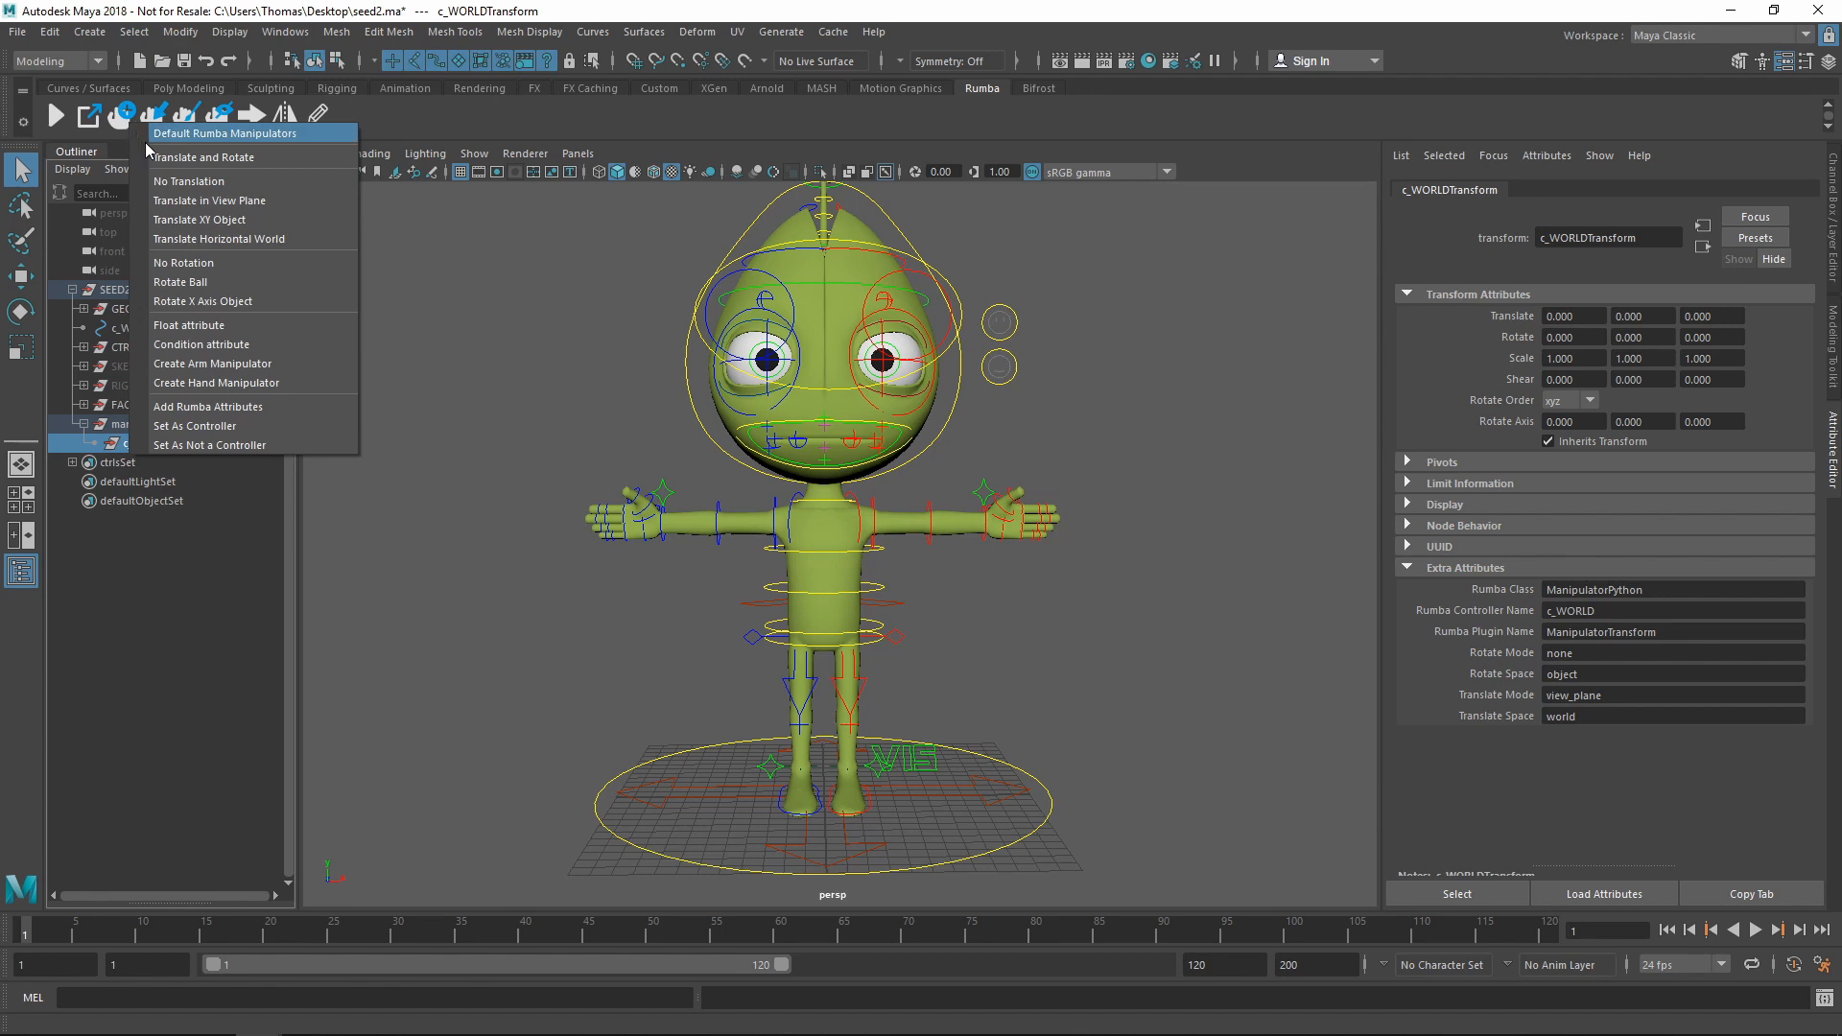
pyautogui.click(221, 184)
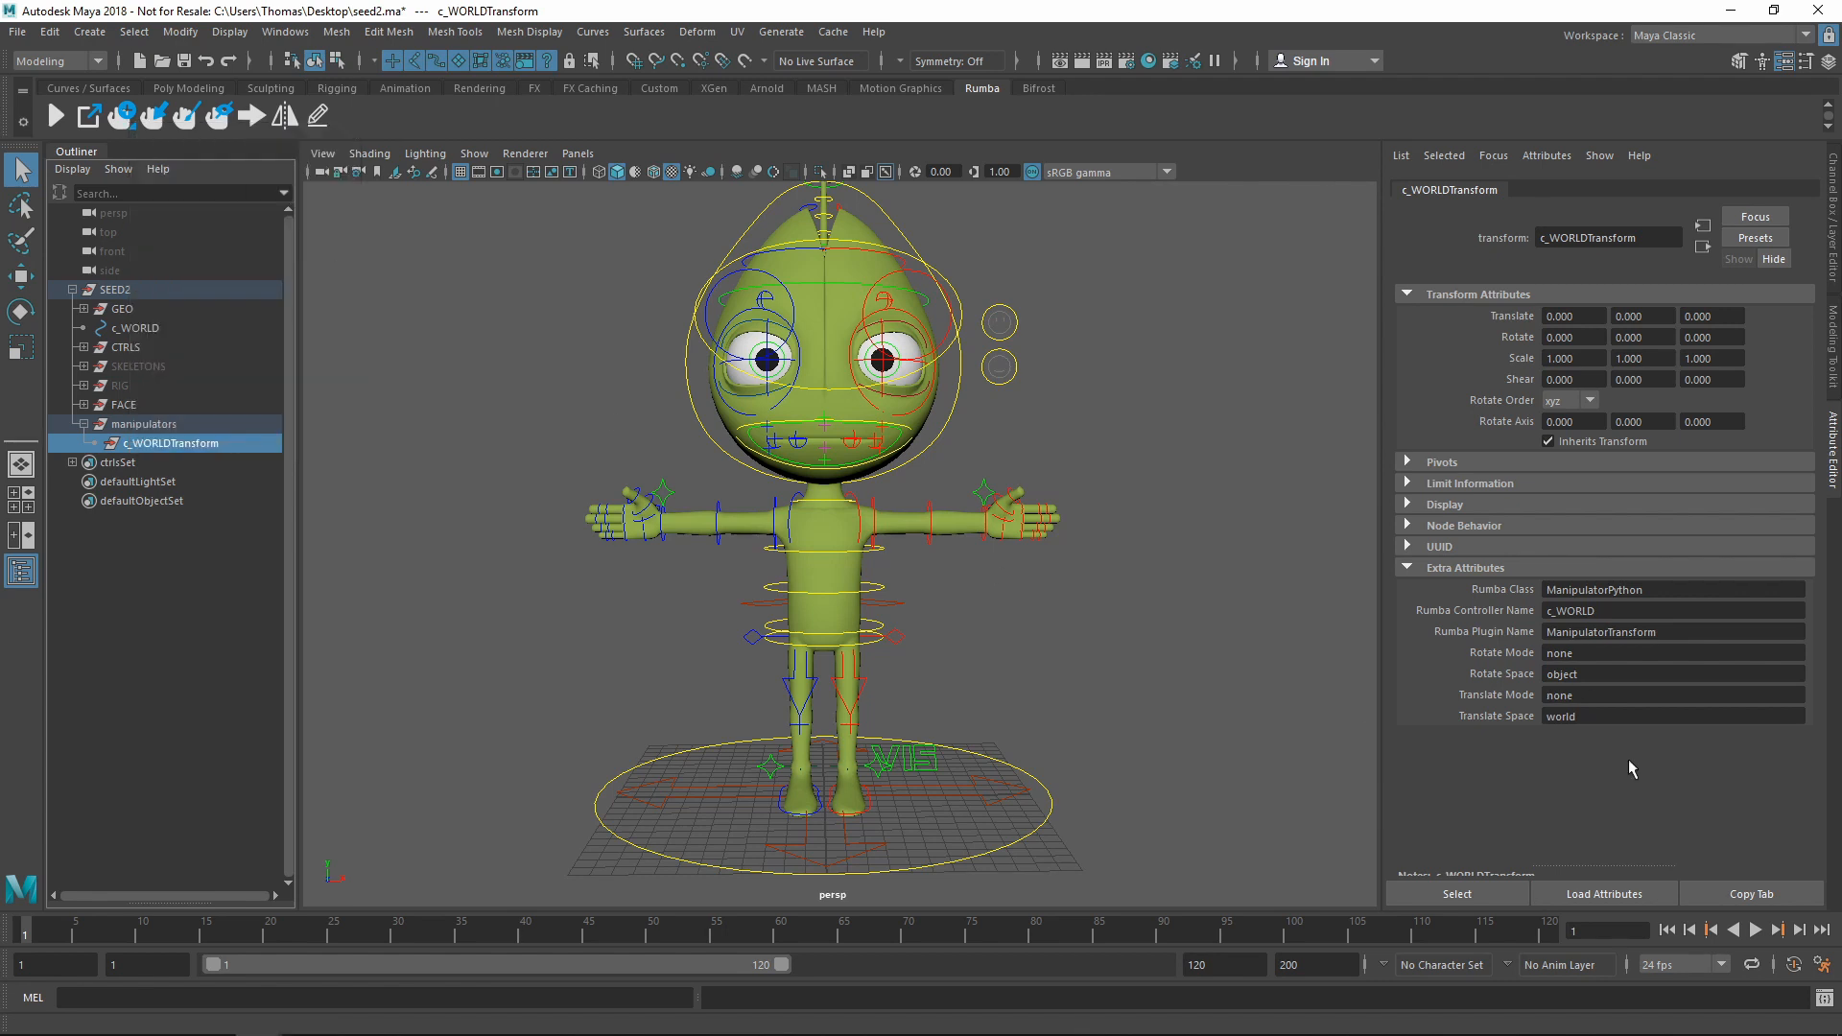
pyautogui.rightClick(130, 125)
pyautogui.click(213, 280)
pyautogui.rightClick(129, 123)
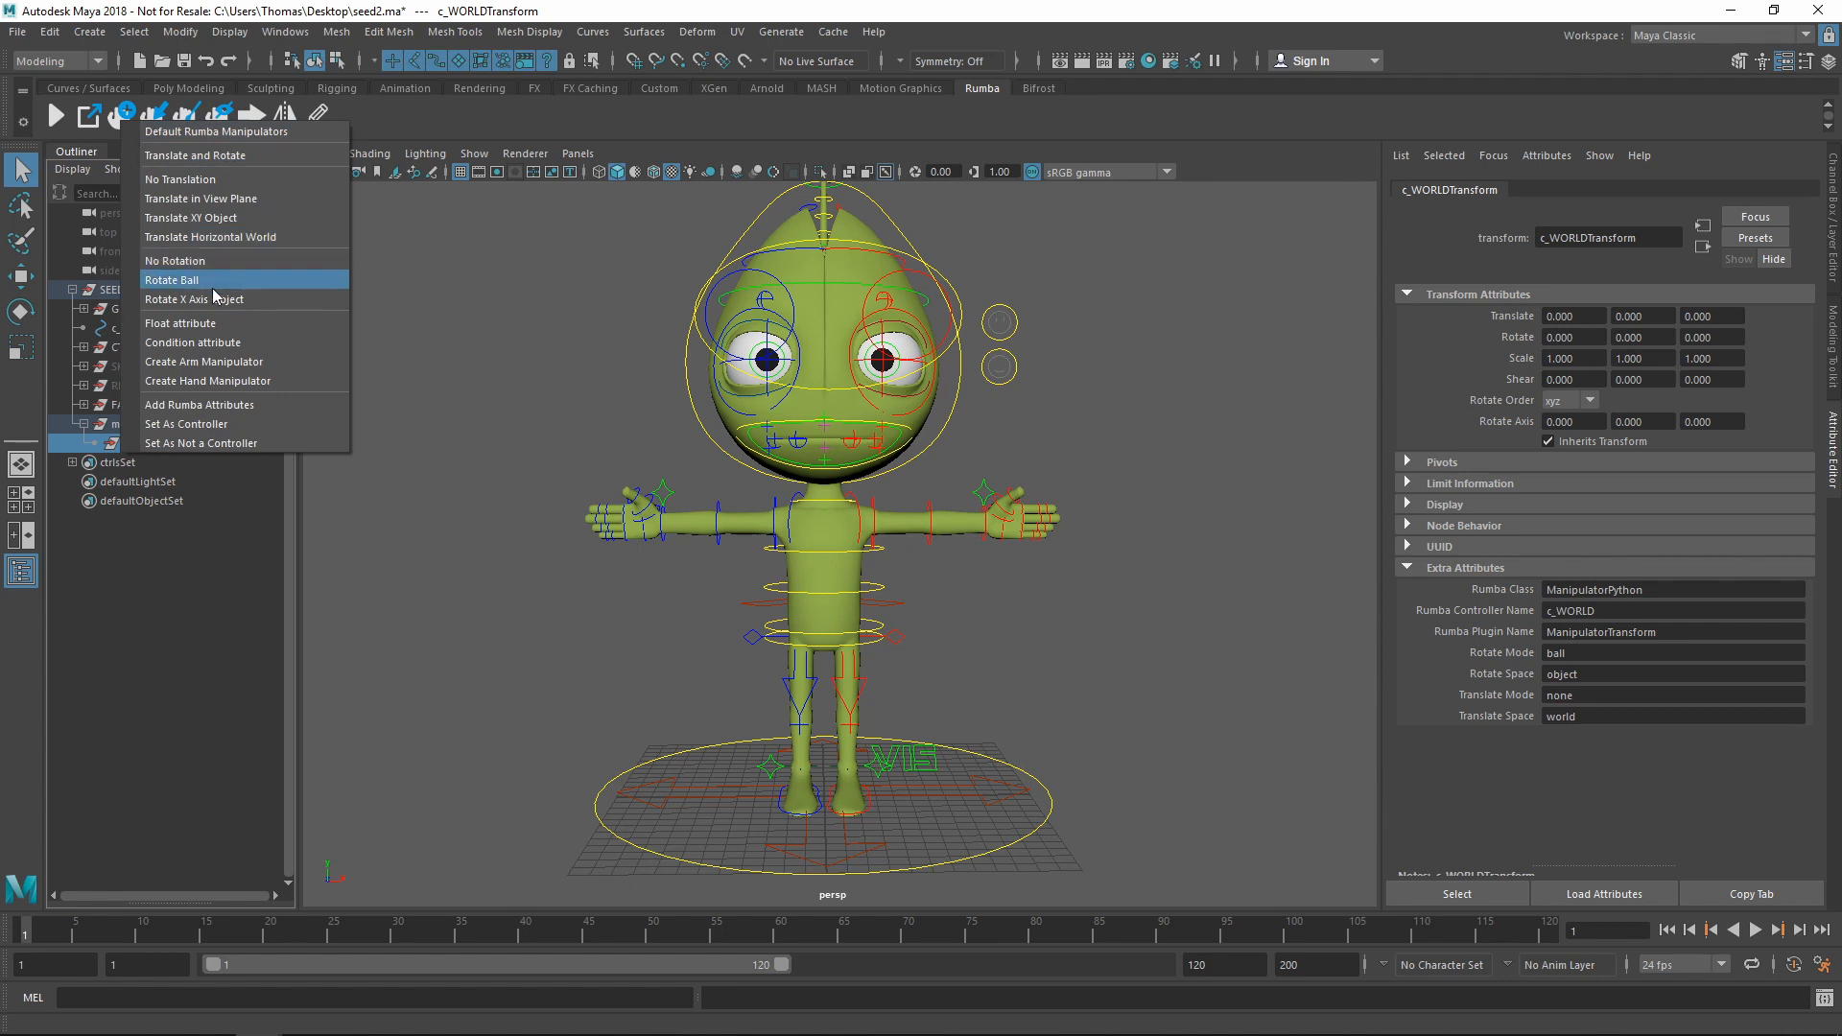
pyautogui.click(218, 199)
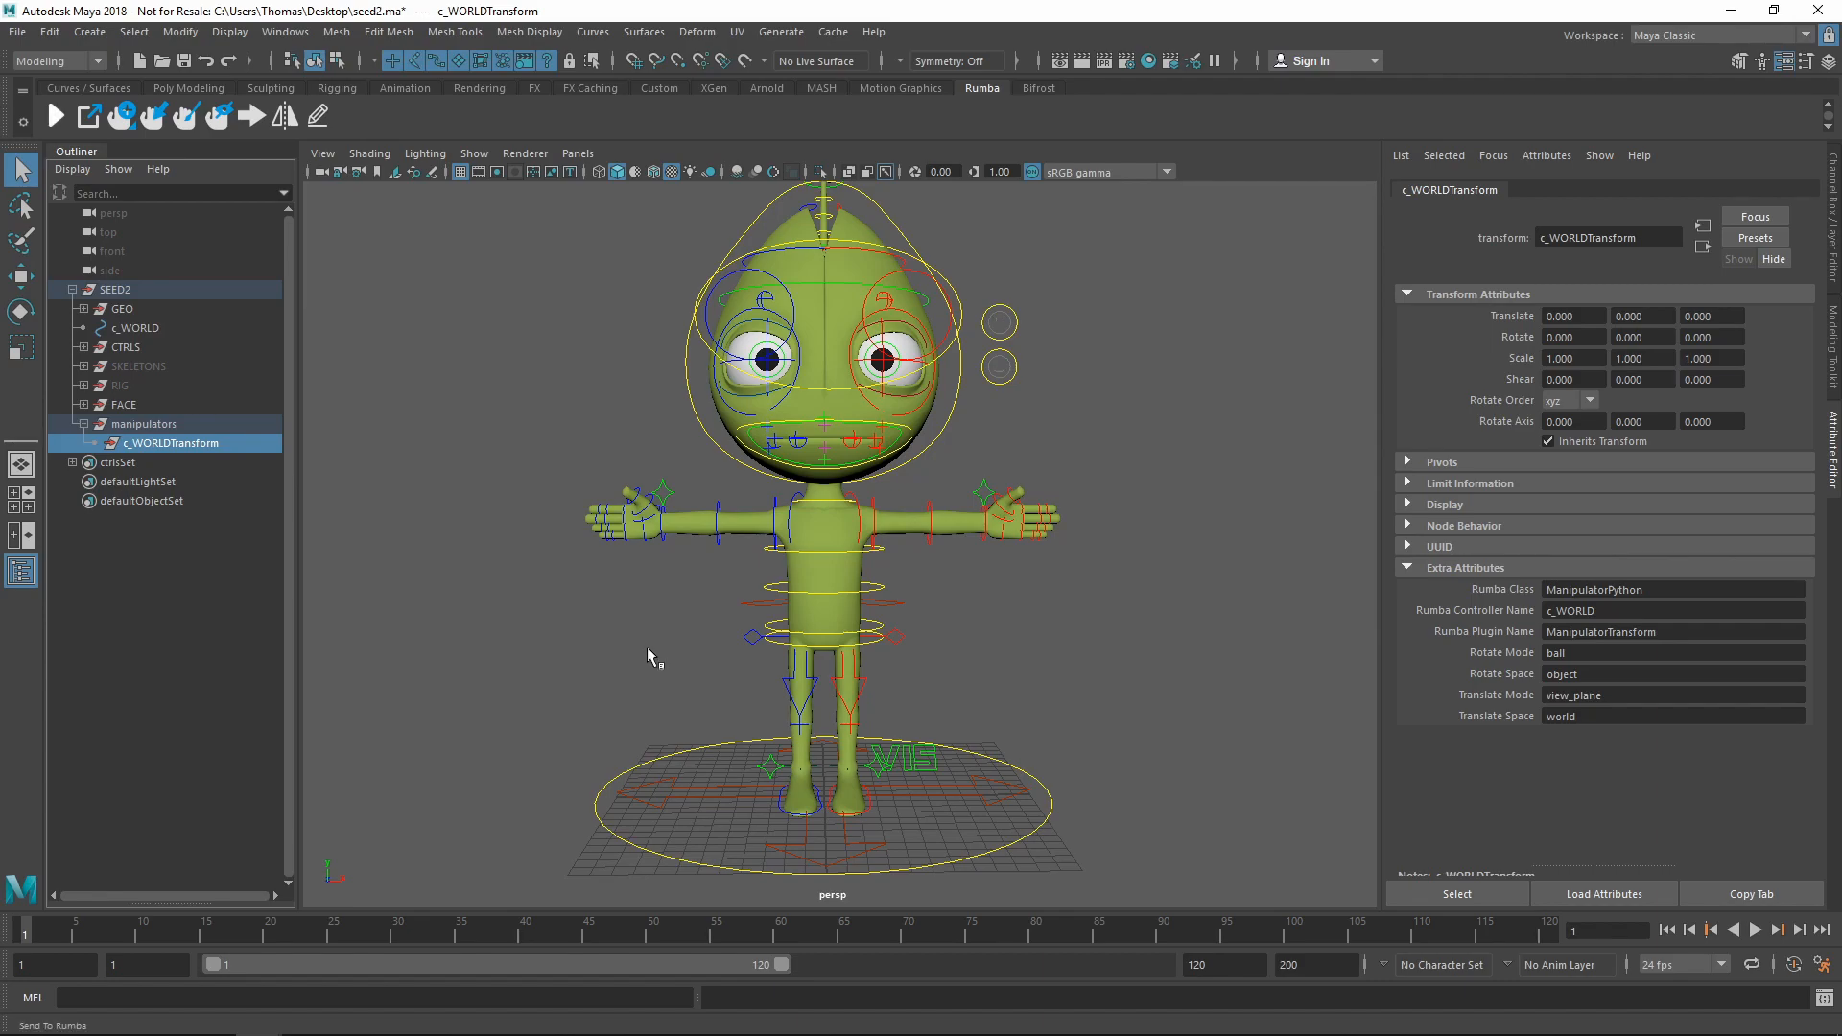
# In Rumba, frame the rig and translate the whole character with the c_WORLD ring
pyautogui.hotkey('alt', 'Tab')
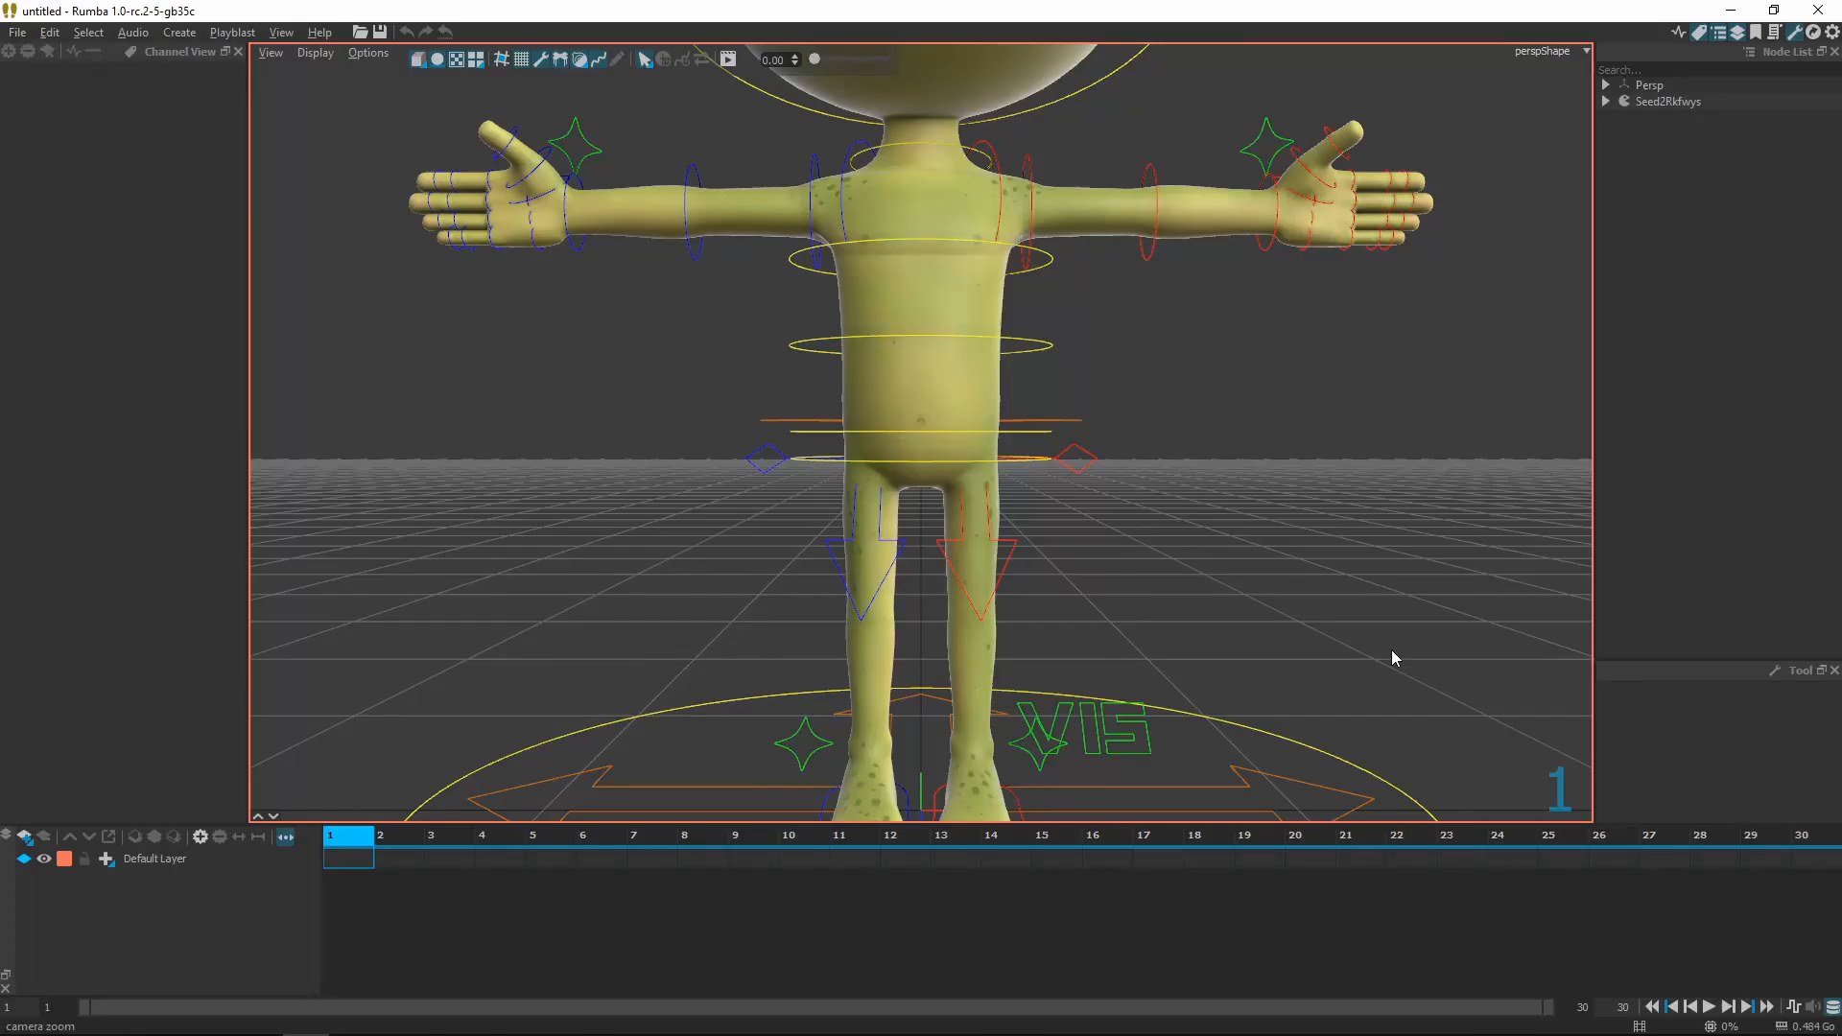
pyautogui.keyDown('alt'); pyautogui.moveTo(1392, 649); pyautogui.dragTo(1226, 674, button='right'); pyautogui.keyUp('alt')
pyautogui.keyDown('alt'); pyautogui.moveTo(1227, 674); pyautogui.dragTo(1231, 688); pyautogui.keyUp('alt')
pyautogui.keyDown('alt'); pyautogui.moveTo(1234, 696); pyautogui.dragTo(1229, 745, button='middle'); pyautogui.keyUp('alt')
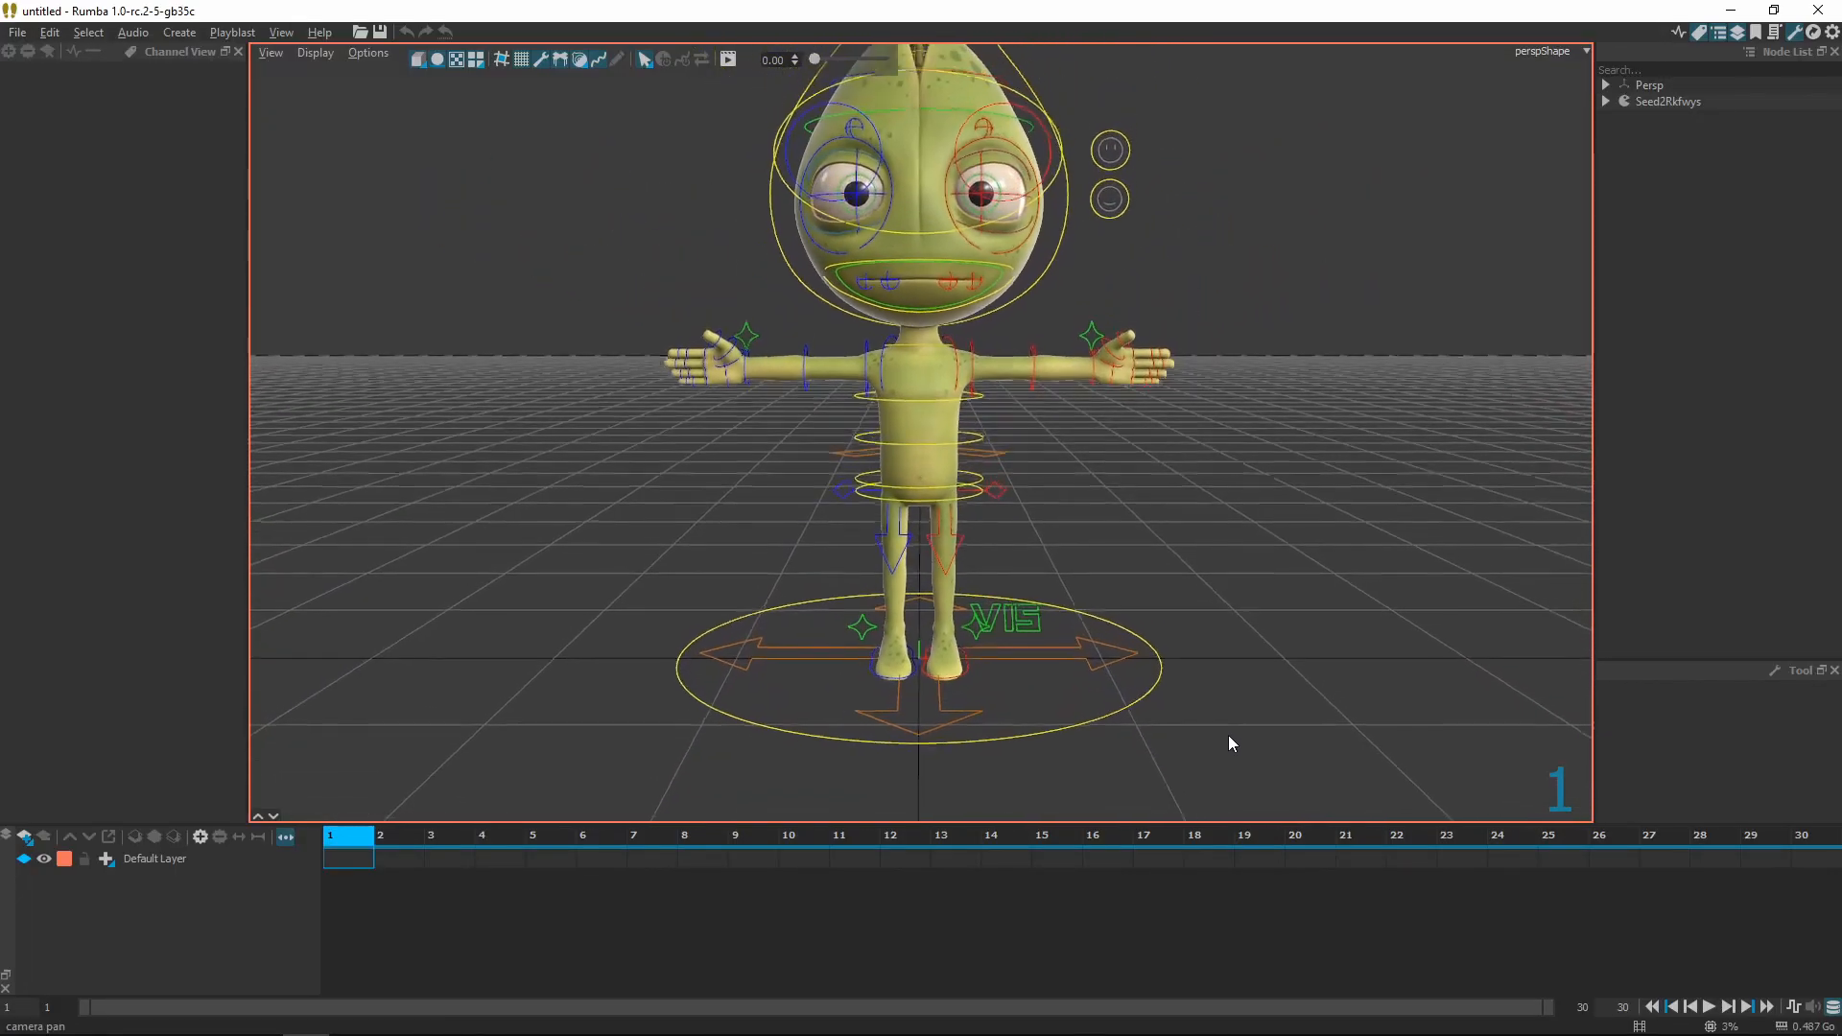
pyautogui.press('w')
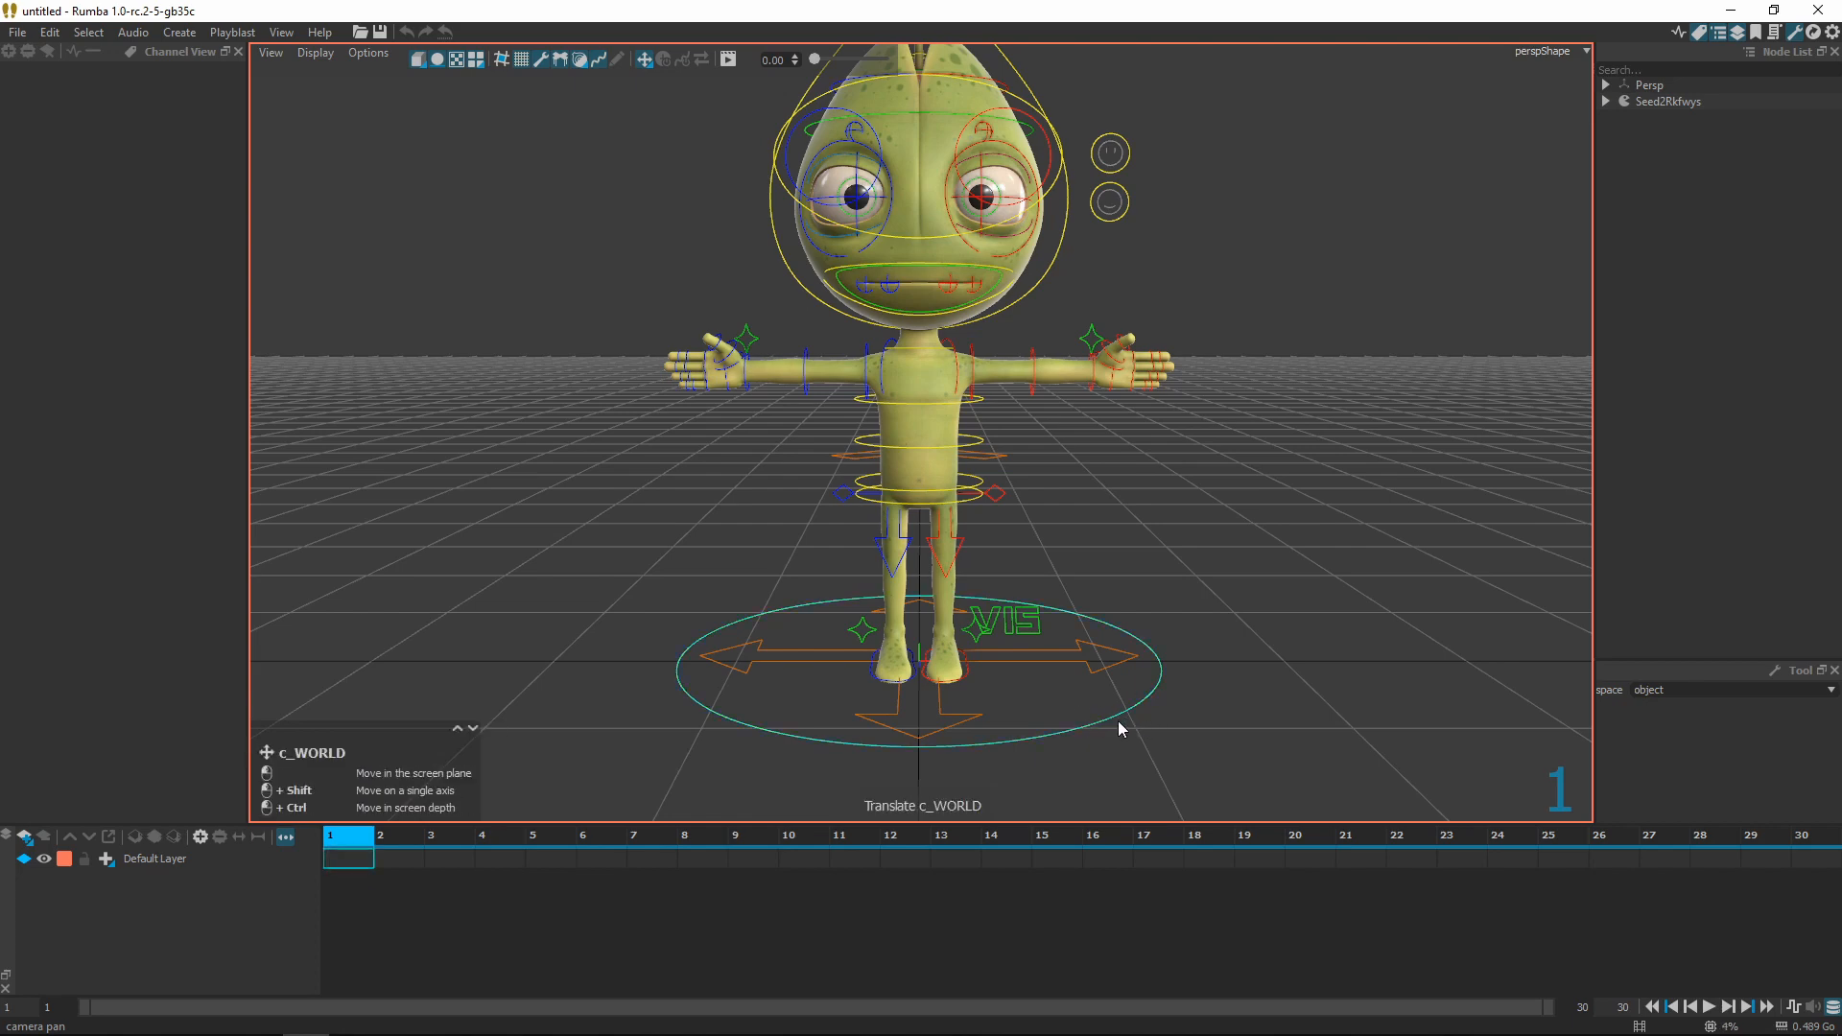
pyautogui.moveTo(1028, 716)
pyautogui.mouseDown()
pyautogui.moveTo(861, 681)
pyautogui.moveTo(1123, 691)
pyautogui.moveTo(1037, 683)
pyautogui.mouseUp()
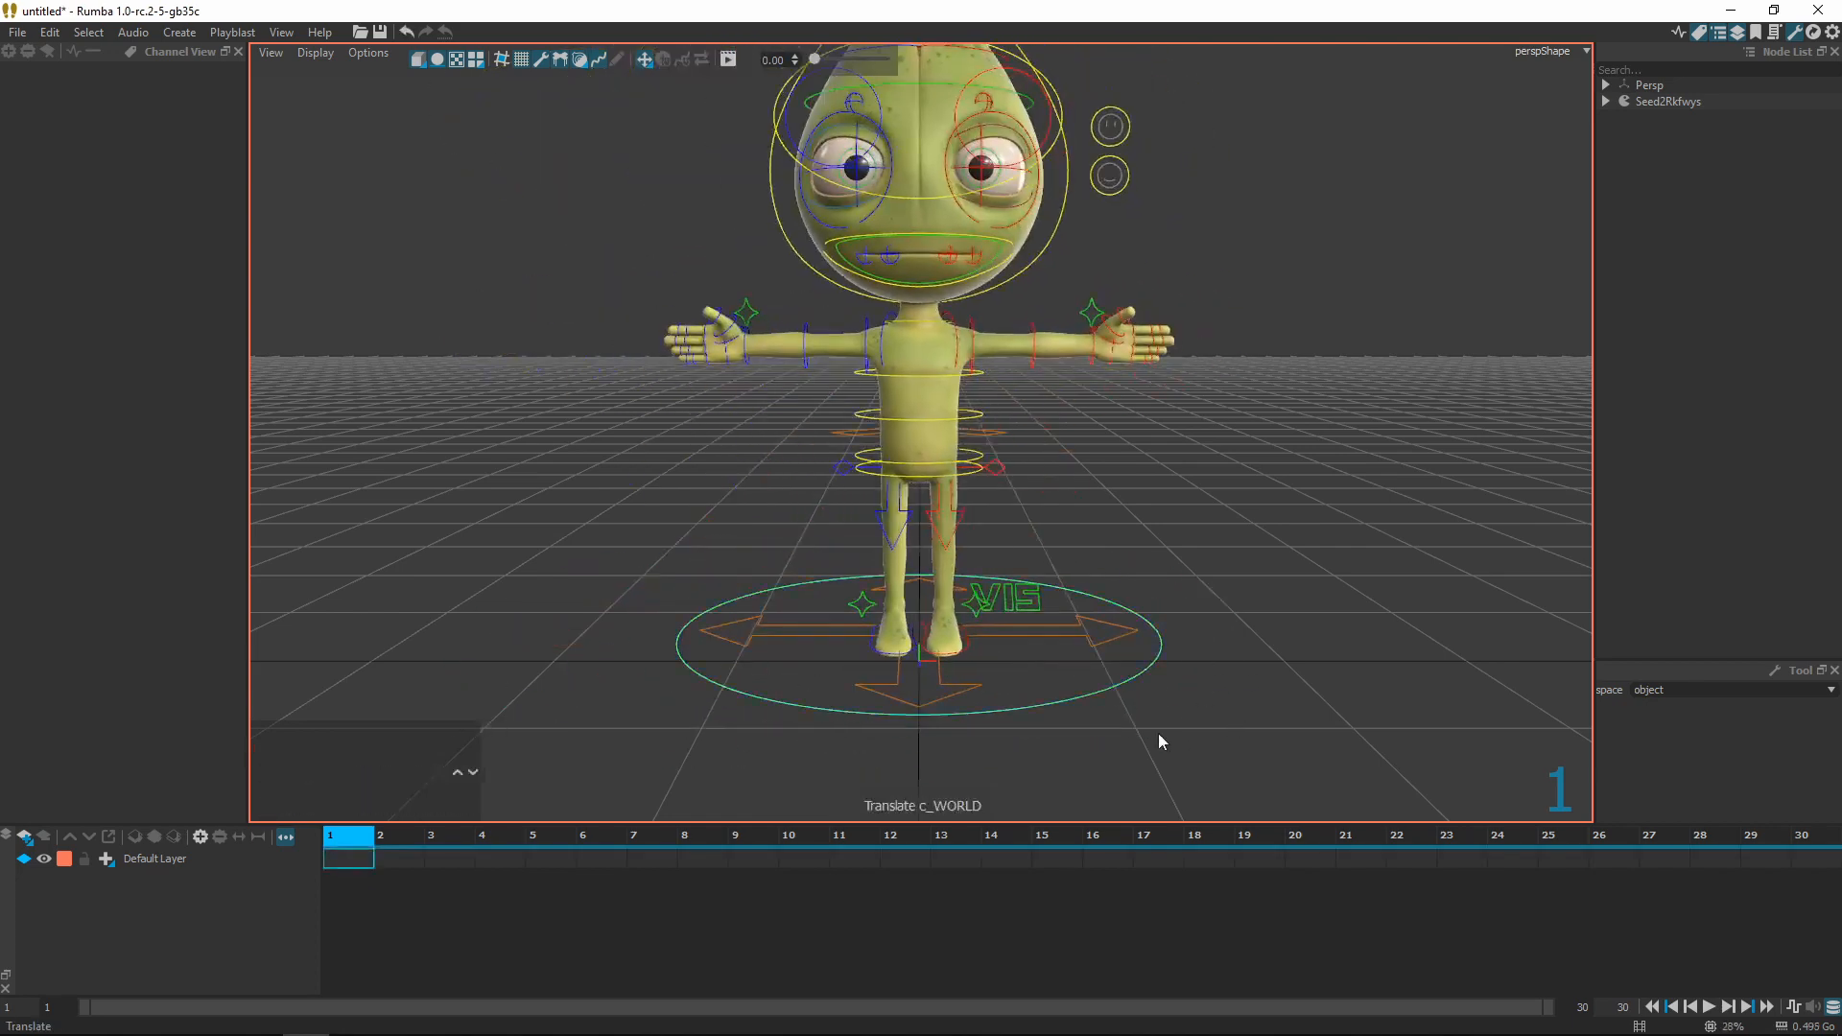
pyautogui.click(927, 374)
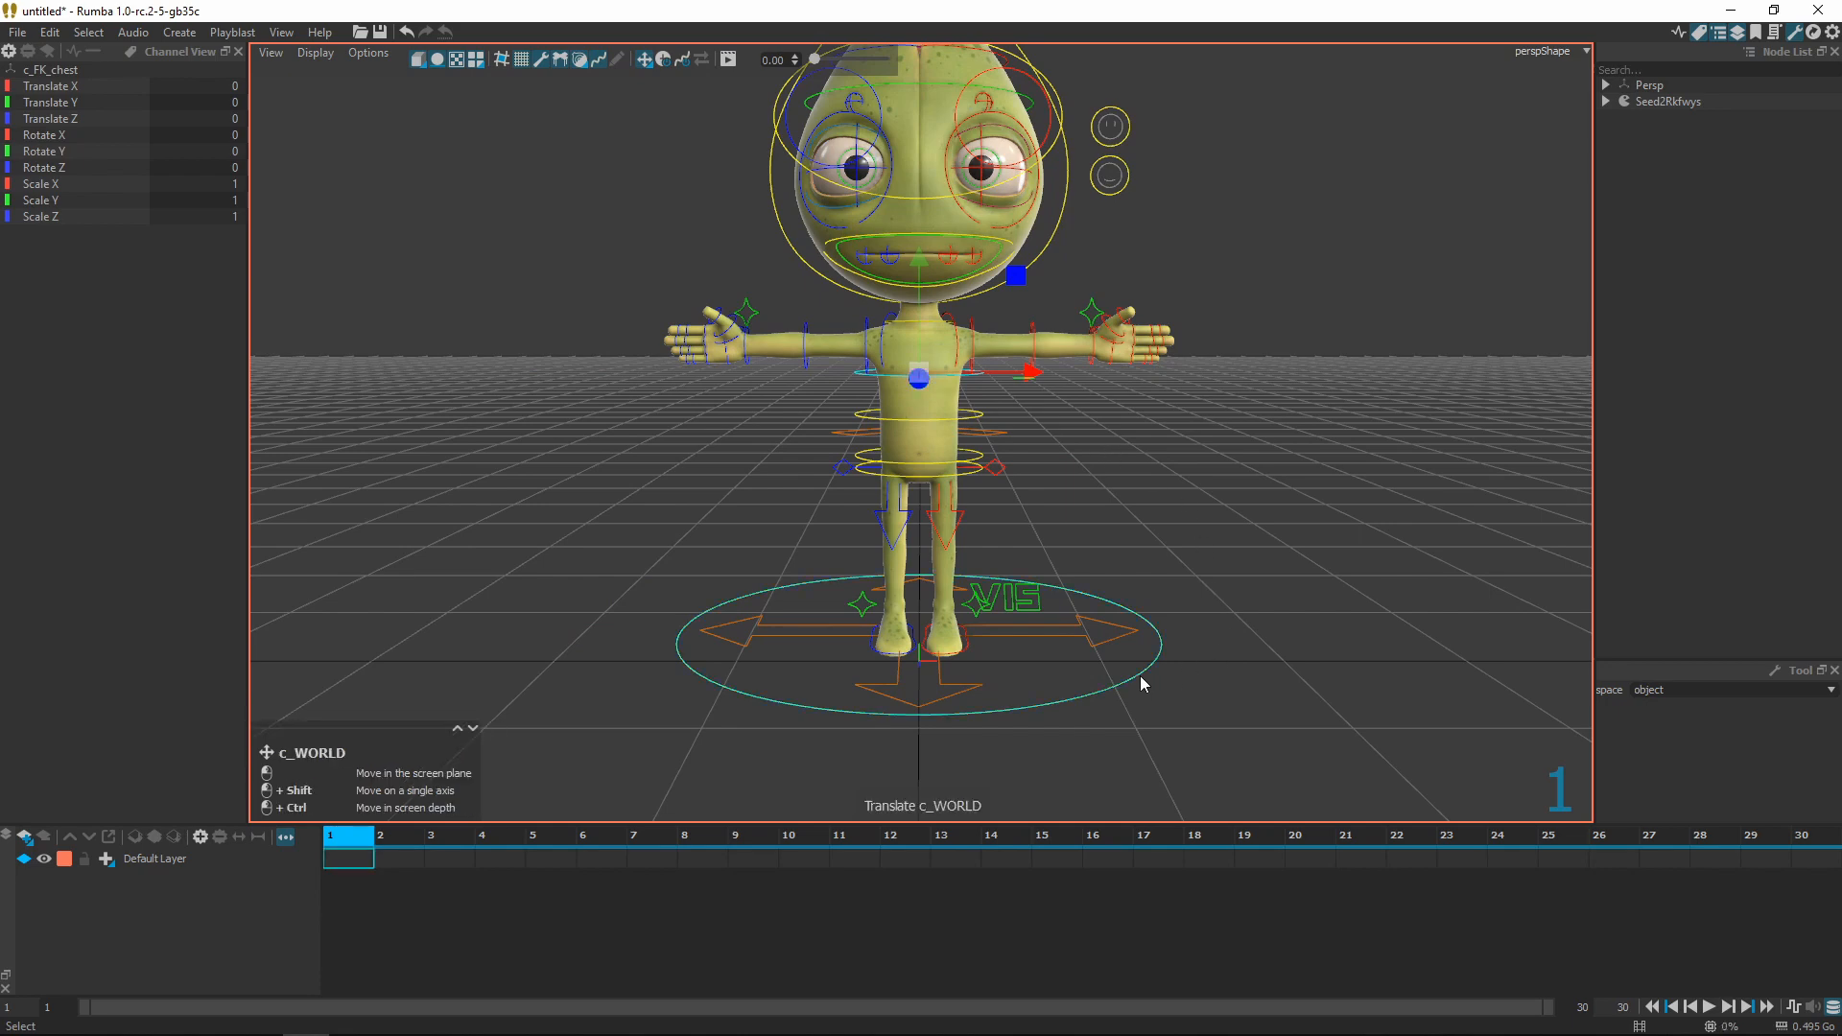
pyautogui.moveTo(1139, 687); pyautogui.dragTo(1124, 593)
# Rotate c_WORLD, undo the tilt, then close Rumba without saving
pyautogui.press('e')
pyautogui.hotkey('ctrl', 'z')
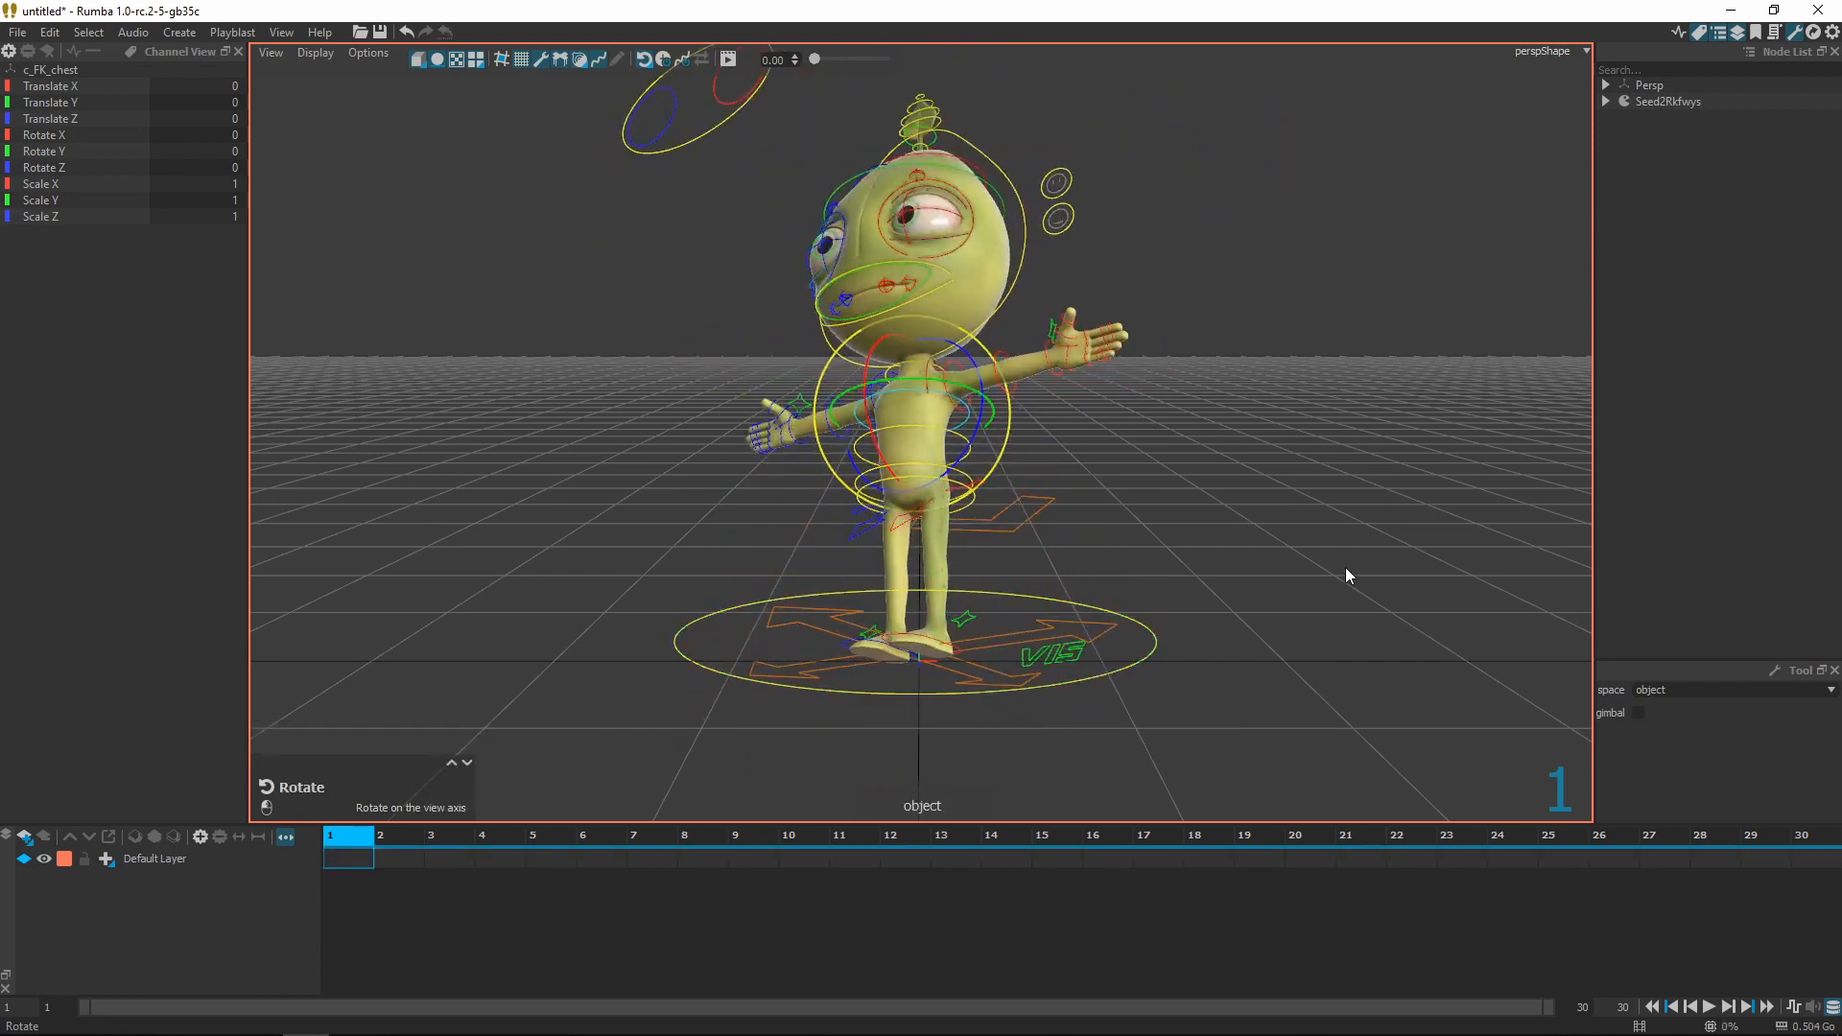
pyautogui.keyDown('alt'); pyautogui.moveTo(1346, 568); pyautogui.dragTo(1184, 643); pyautogui.keyUp('alt')
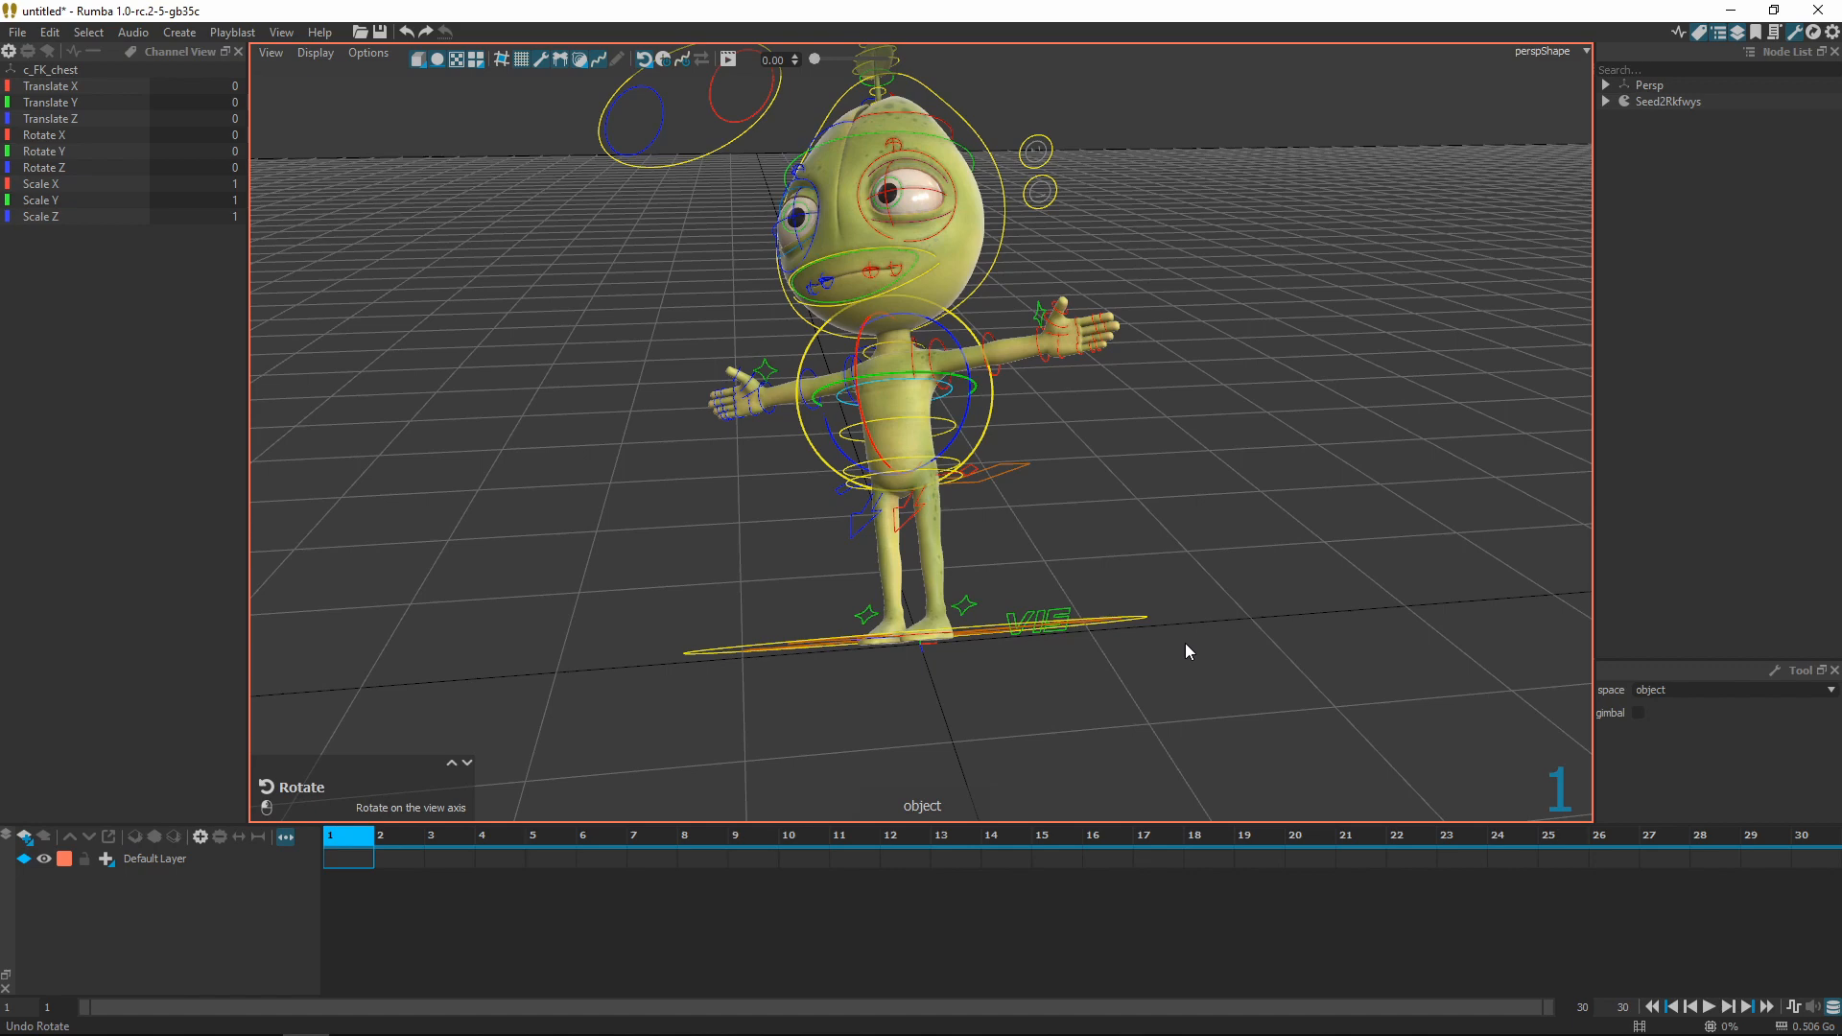
pyautogui.hotkey('alt', 'F4')
pyautogui.click(925, 568)
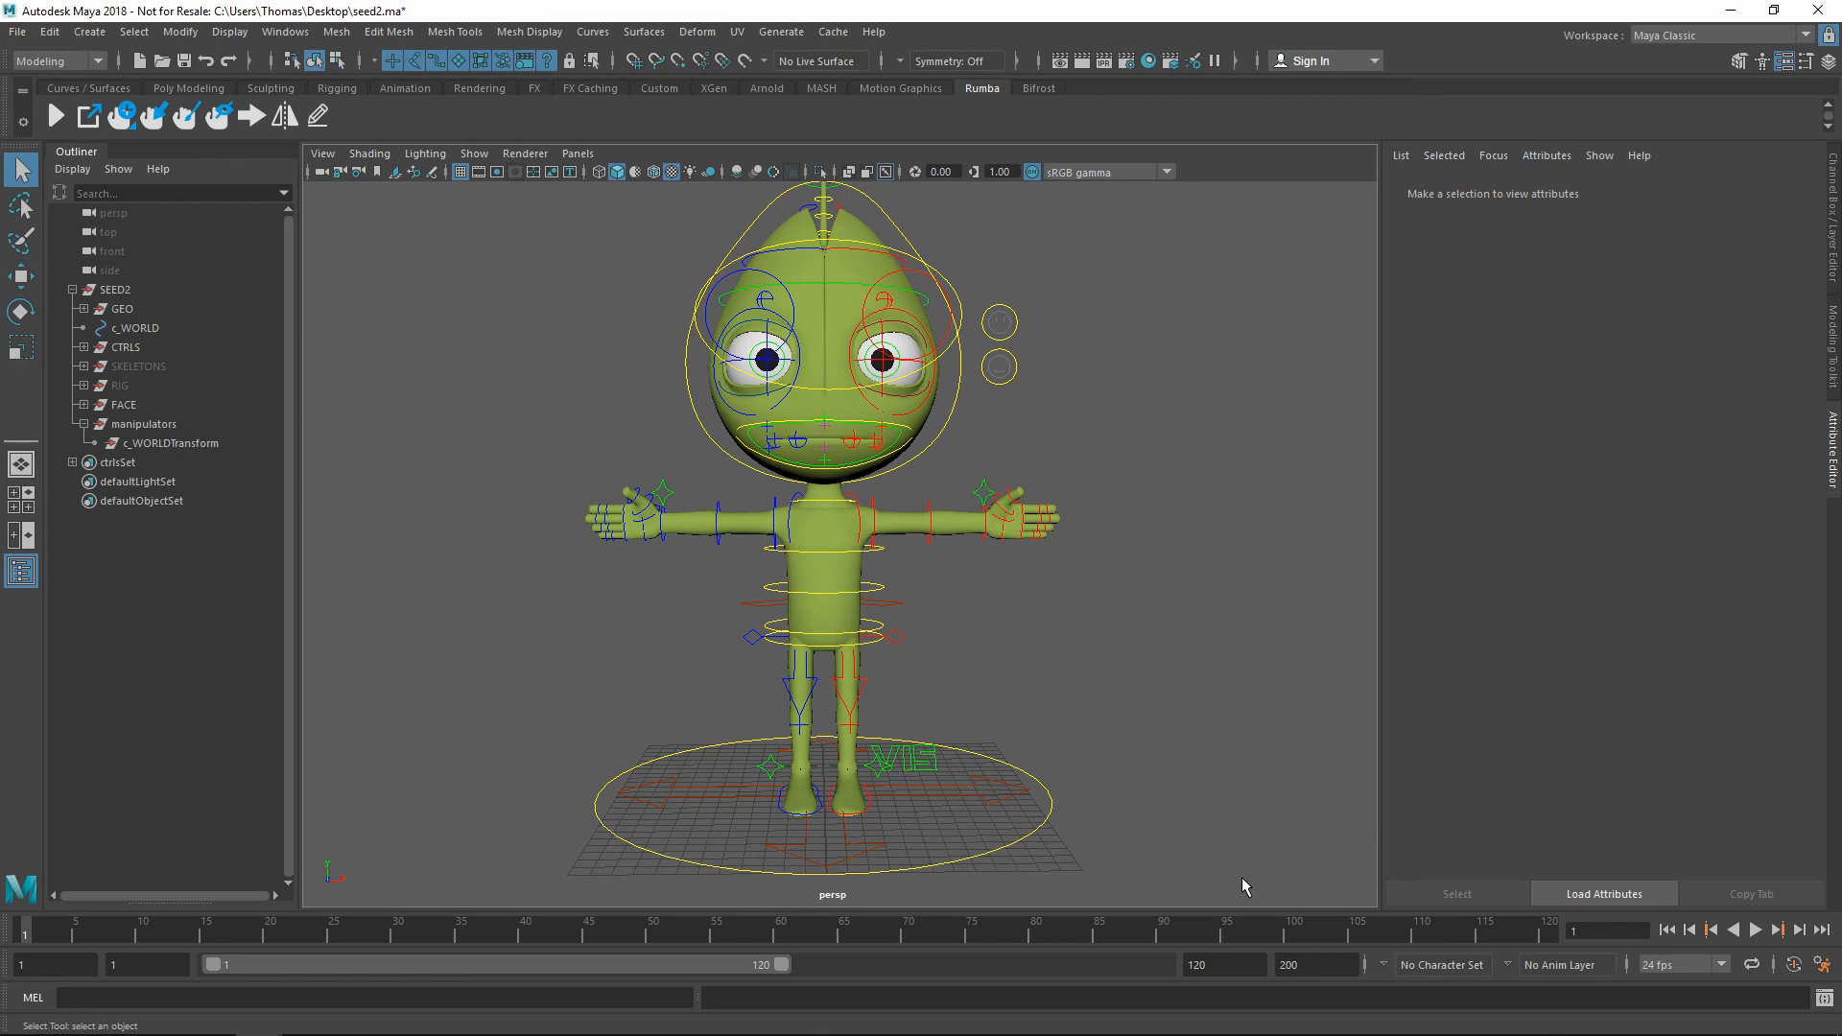
# Select the msh_body mesh and bring up the Rumba manipulator options
pyautogui.click(850, 543)
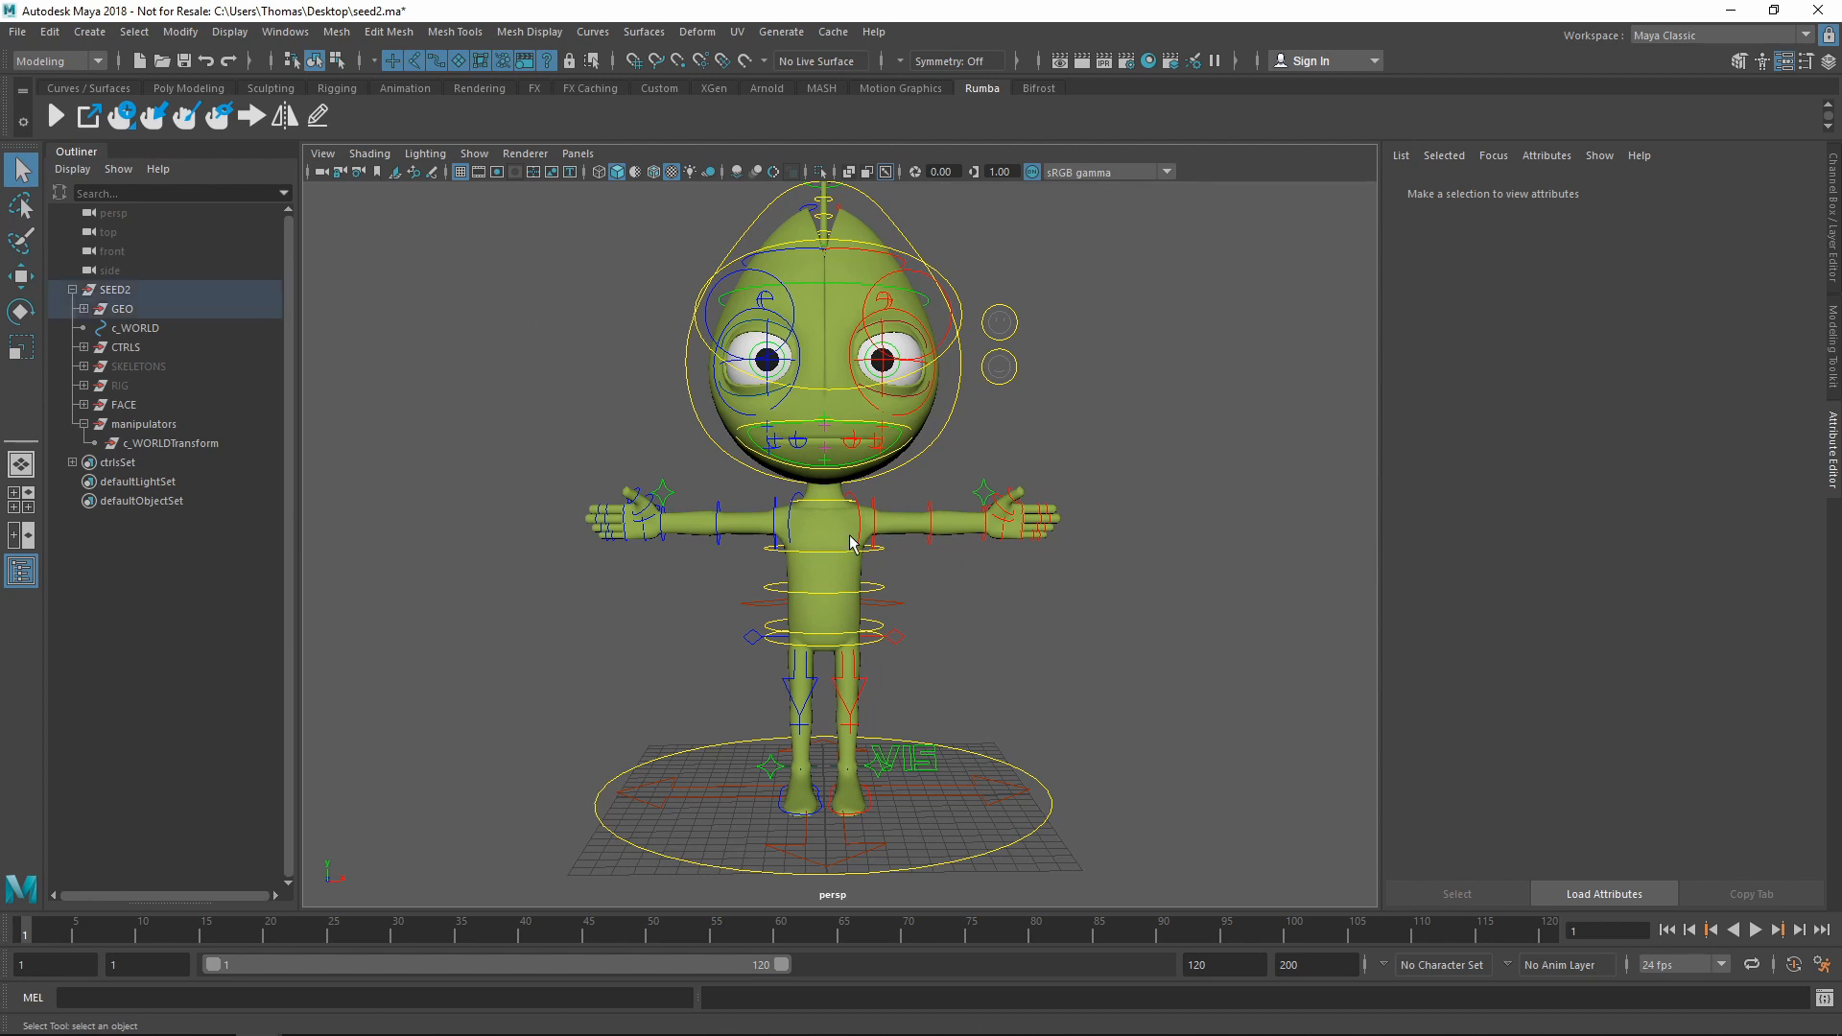
pyautogui.click(850, 543)
pyautogui.rightClick(125, 115)
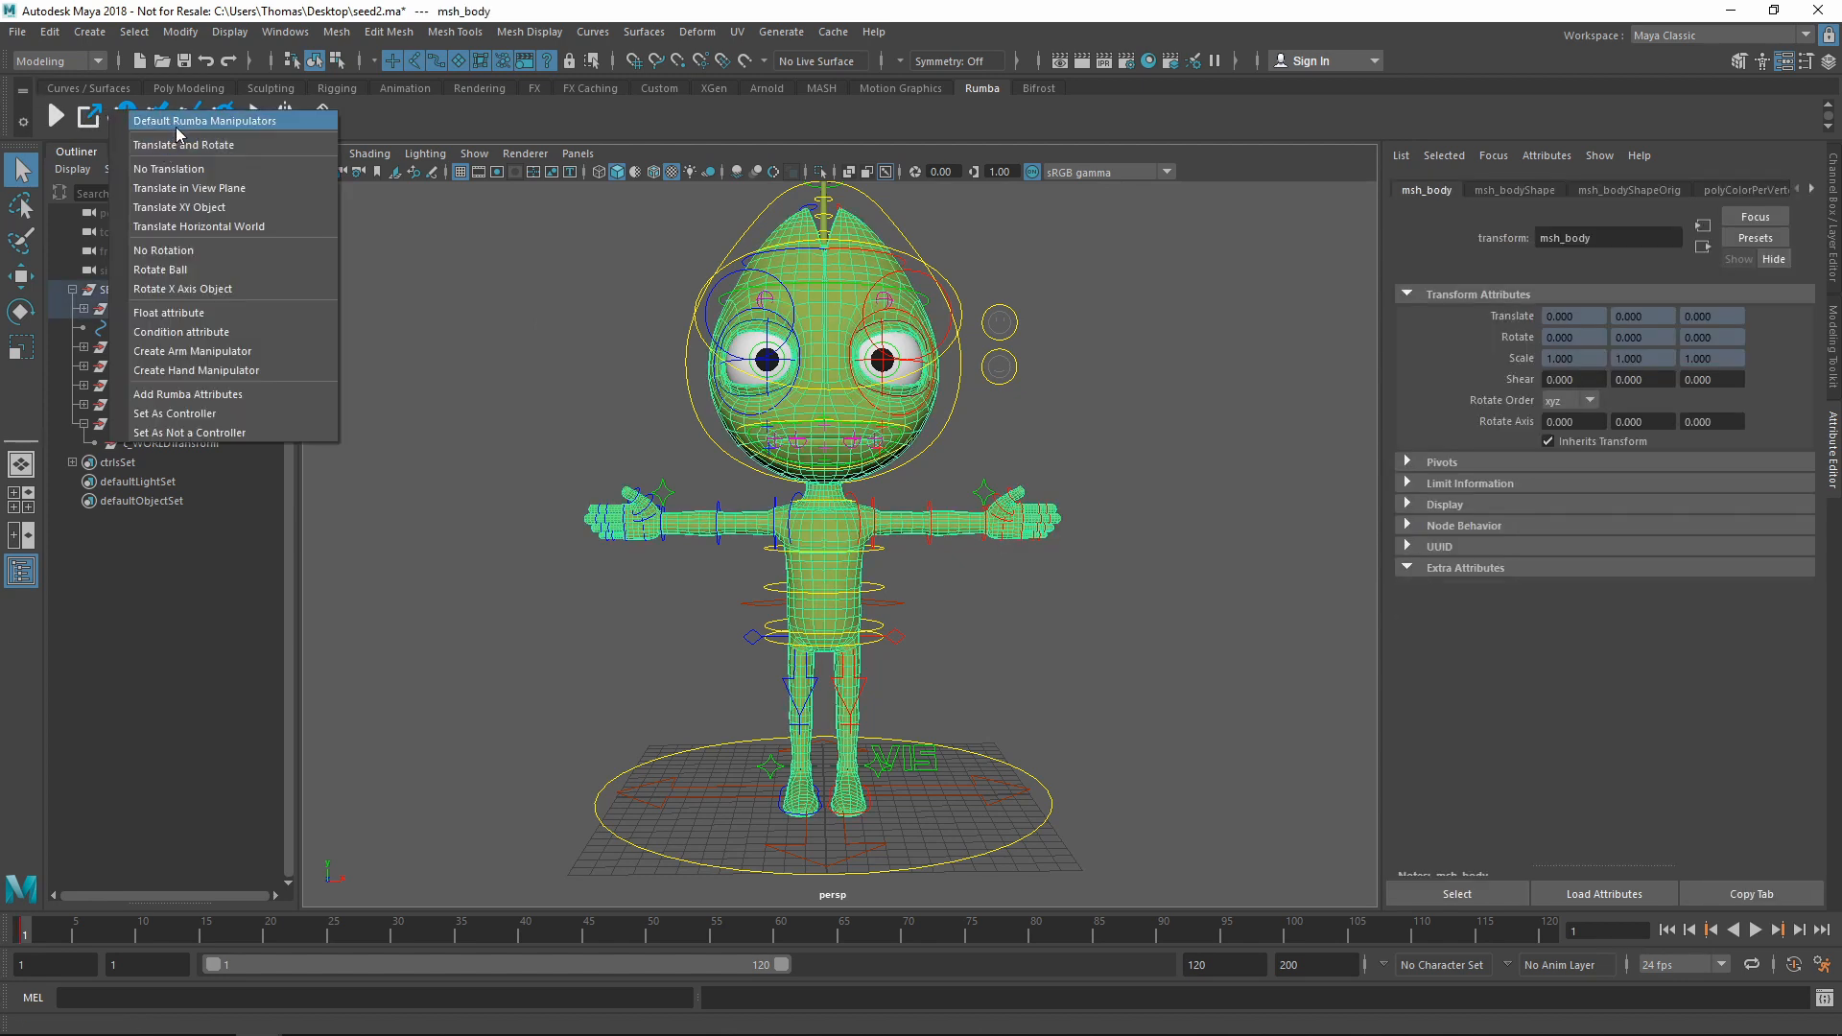
# Create the default Rumba manipulators, review them in the Outliner, and select the head manipulator
pyautogui.click(176, 126)
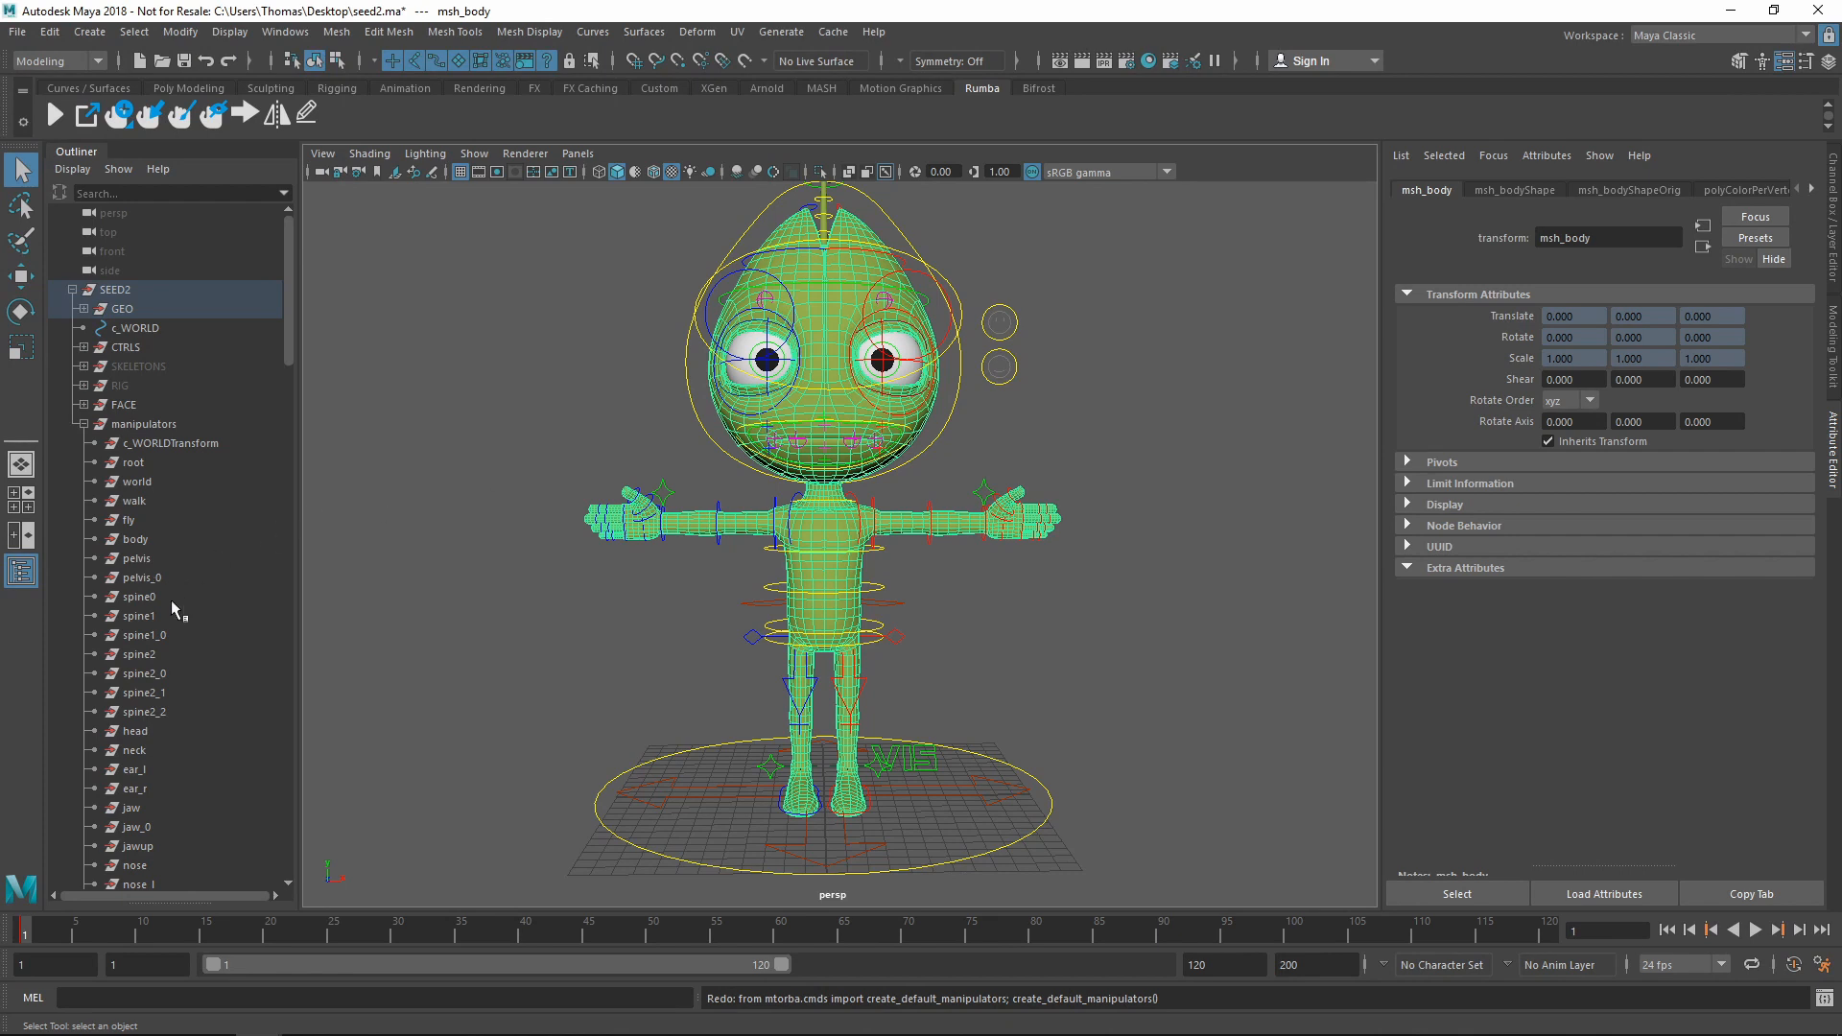
pyautogui.scroll(-5, 173, 604)
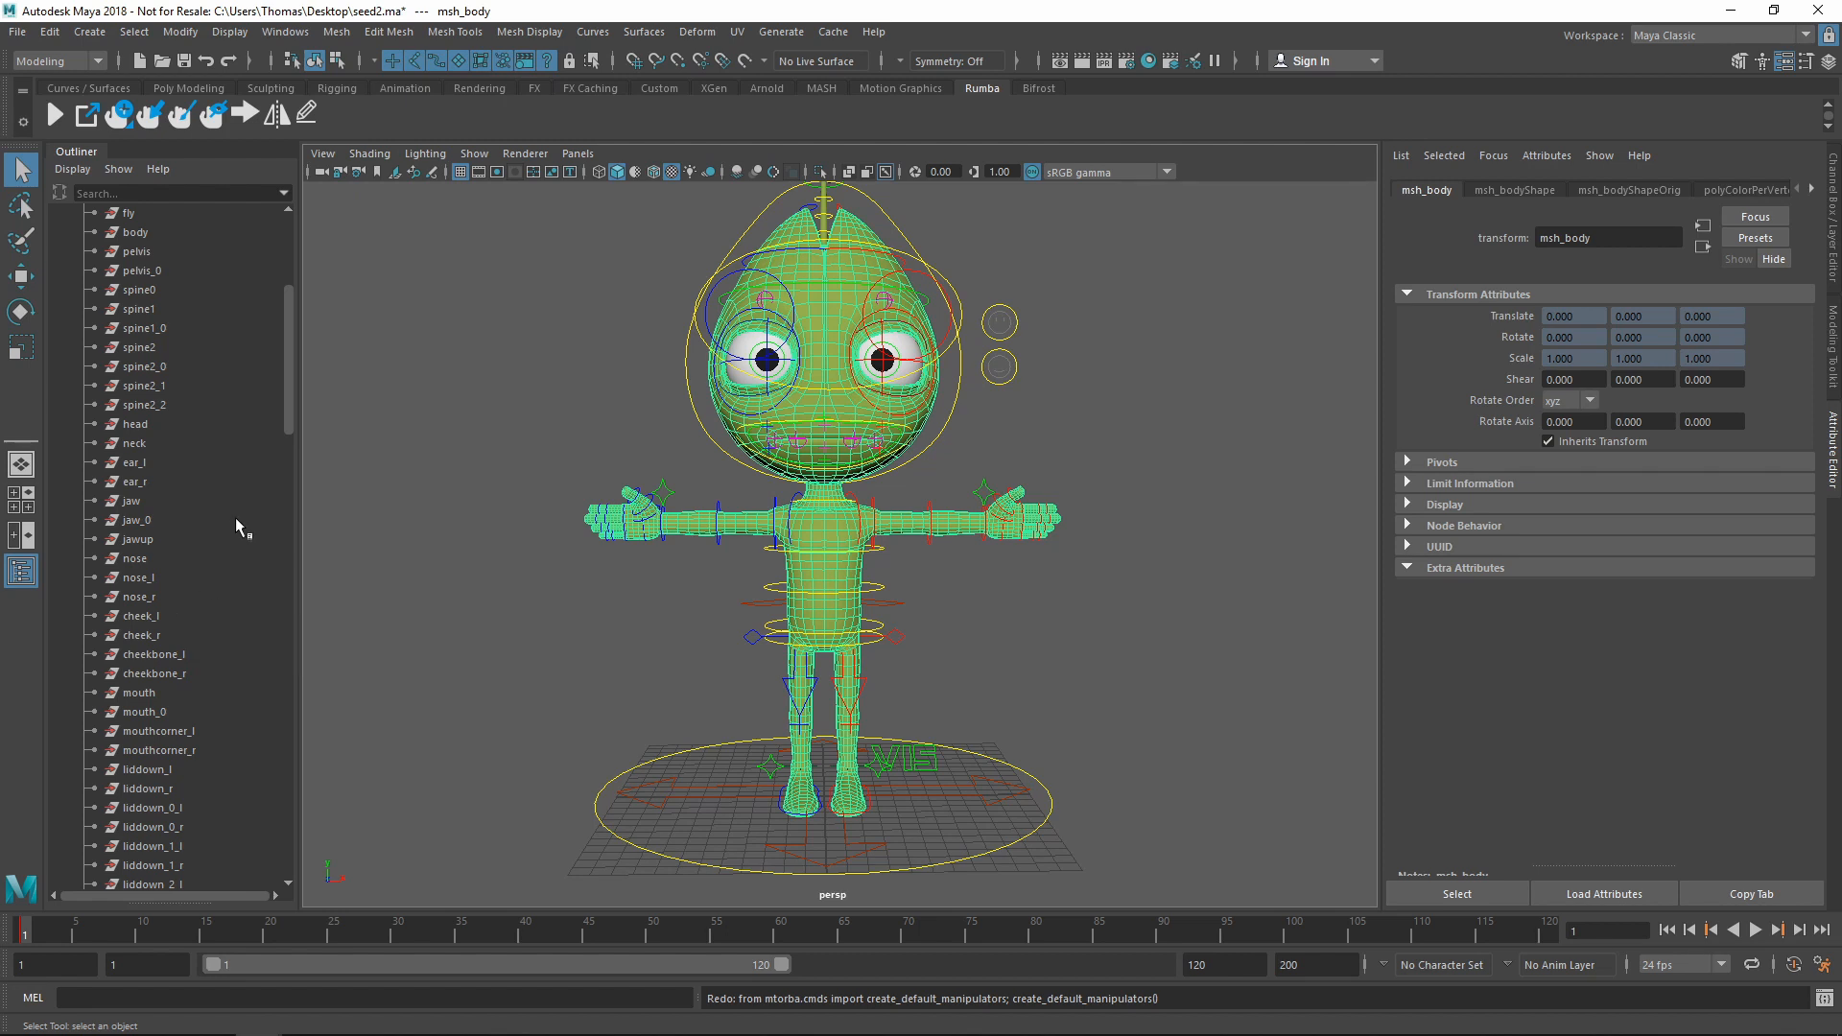
pyautogui.scroll(3, 213, 528)
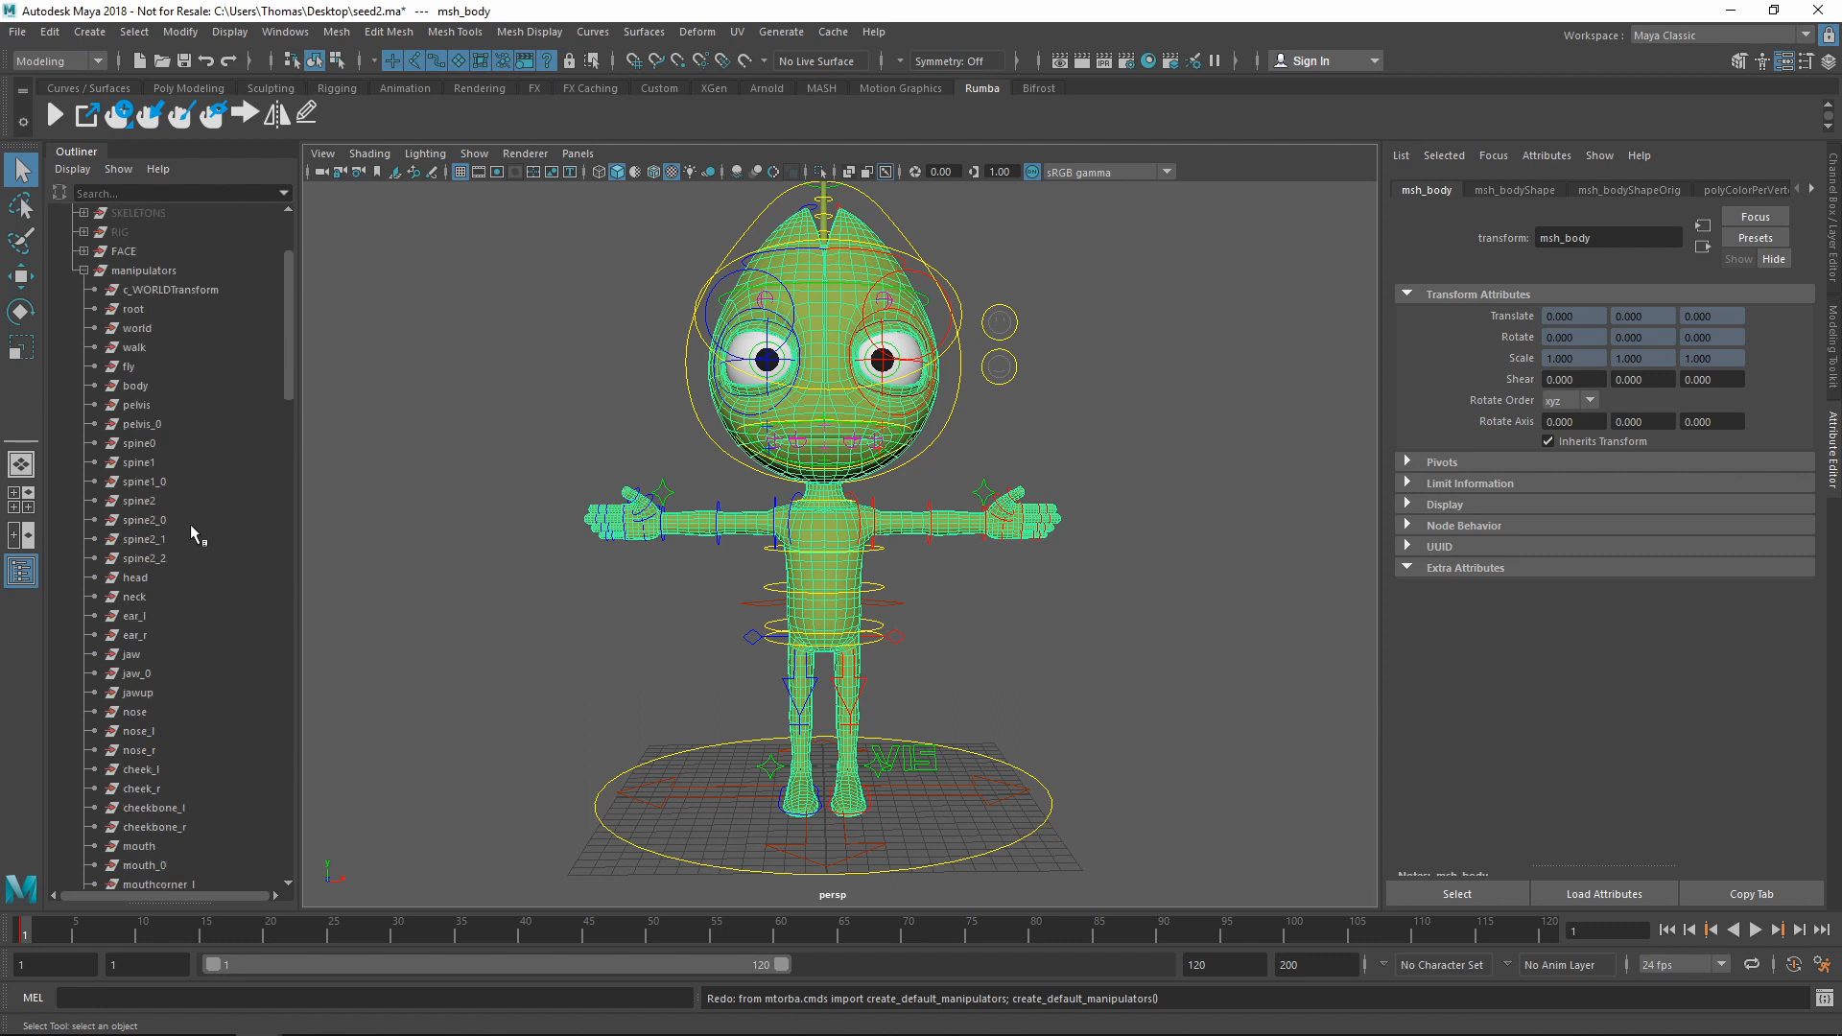
pyautogui.click(142, 579)
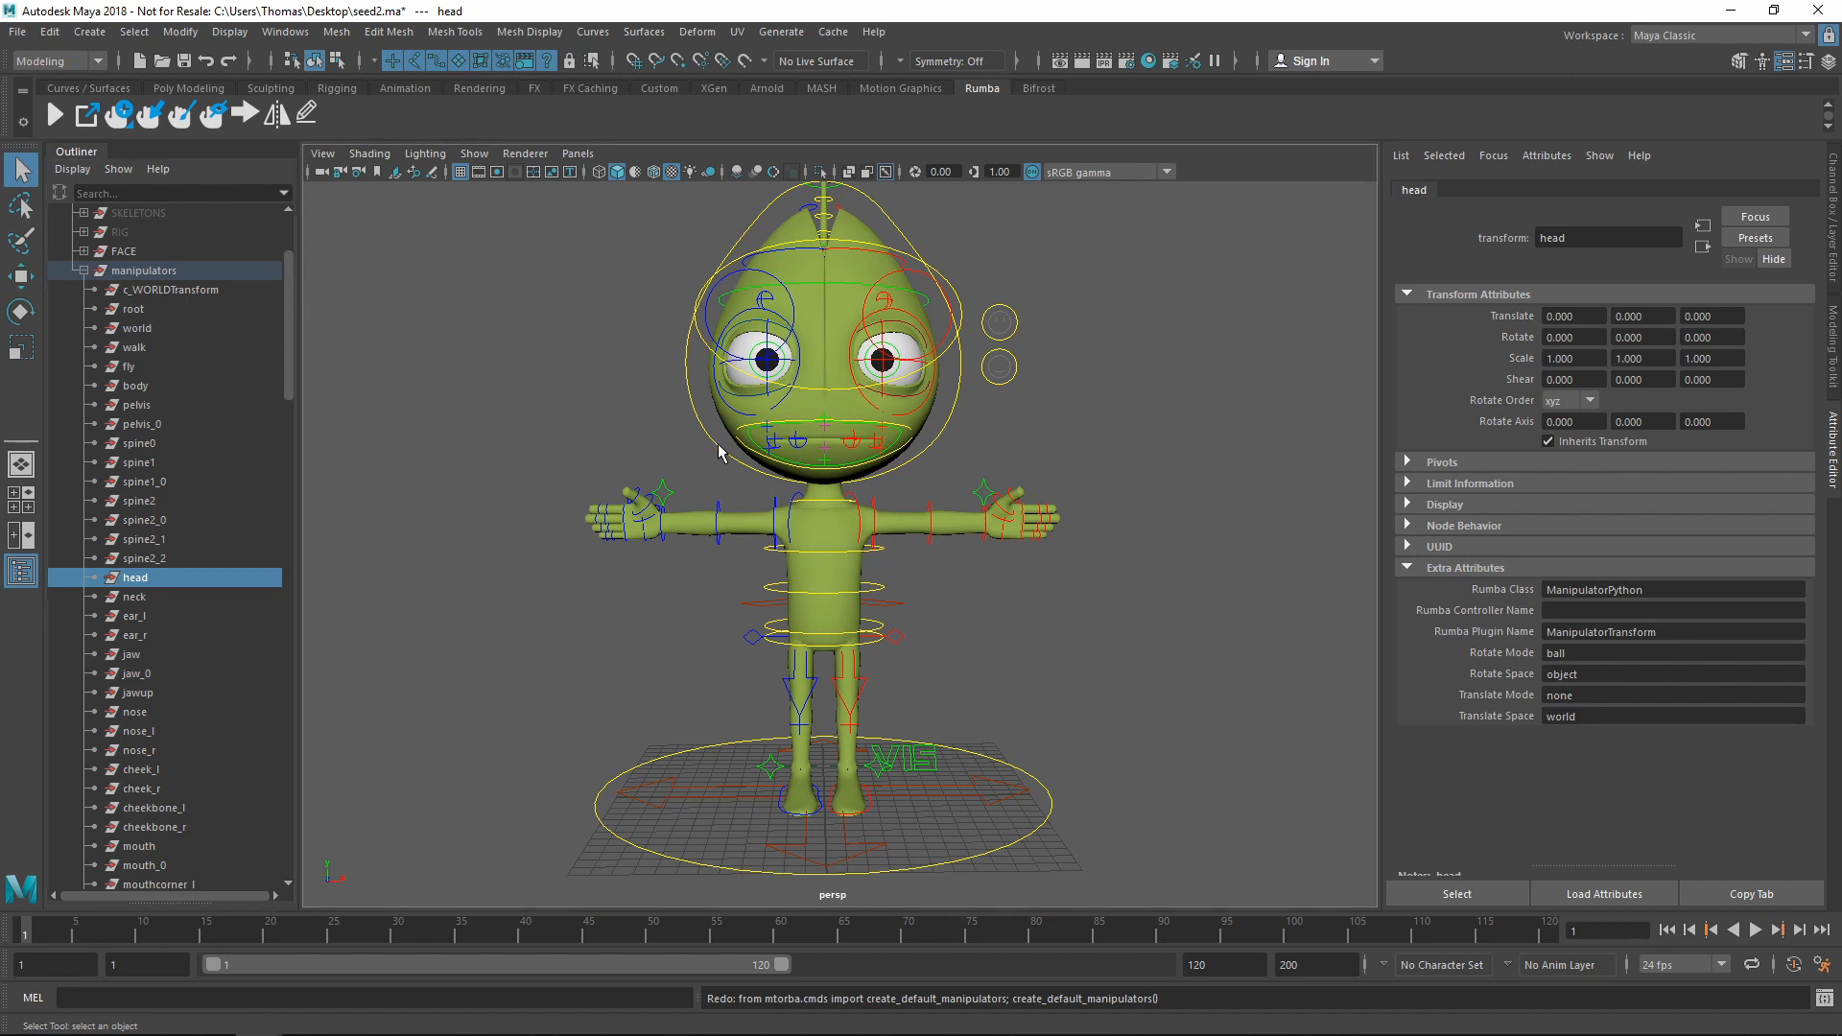
# Link the head and neck manipulators to c_FK_head and c_FK_neck, then pair walk with c_WALK
pyautogui.click(718, 443)
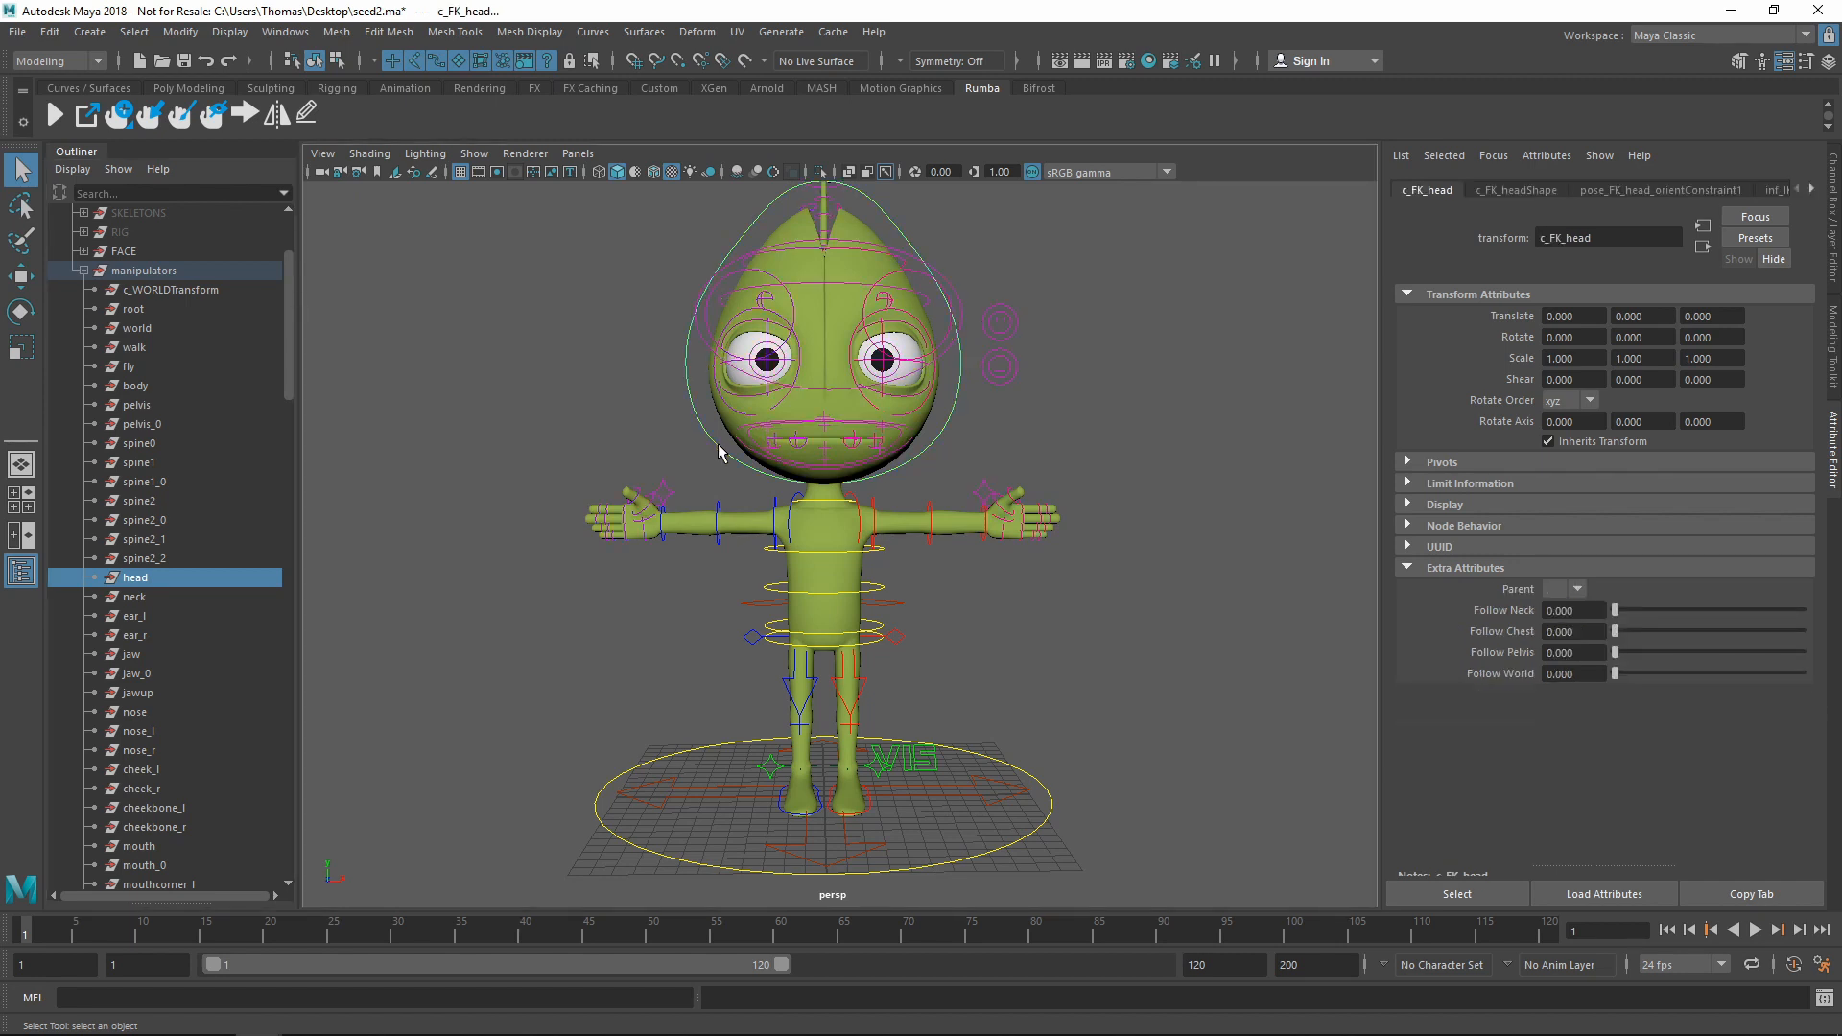
pyautogui.click(153, 124)
pyautogui.click(147, 600)
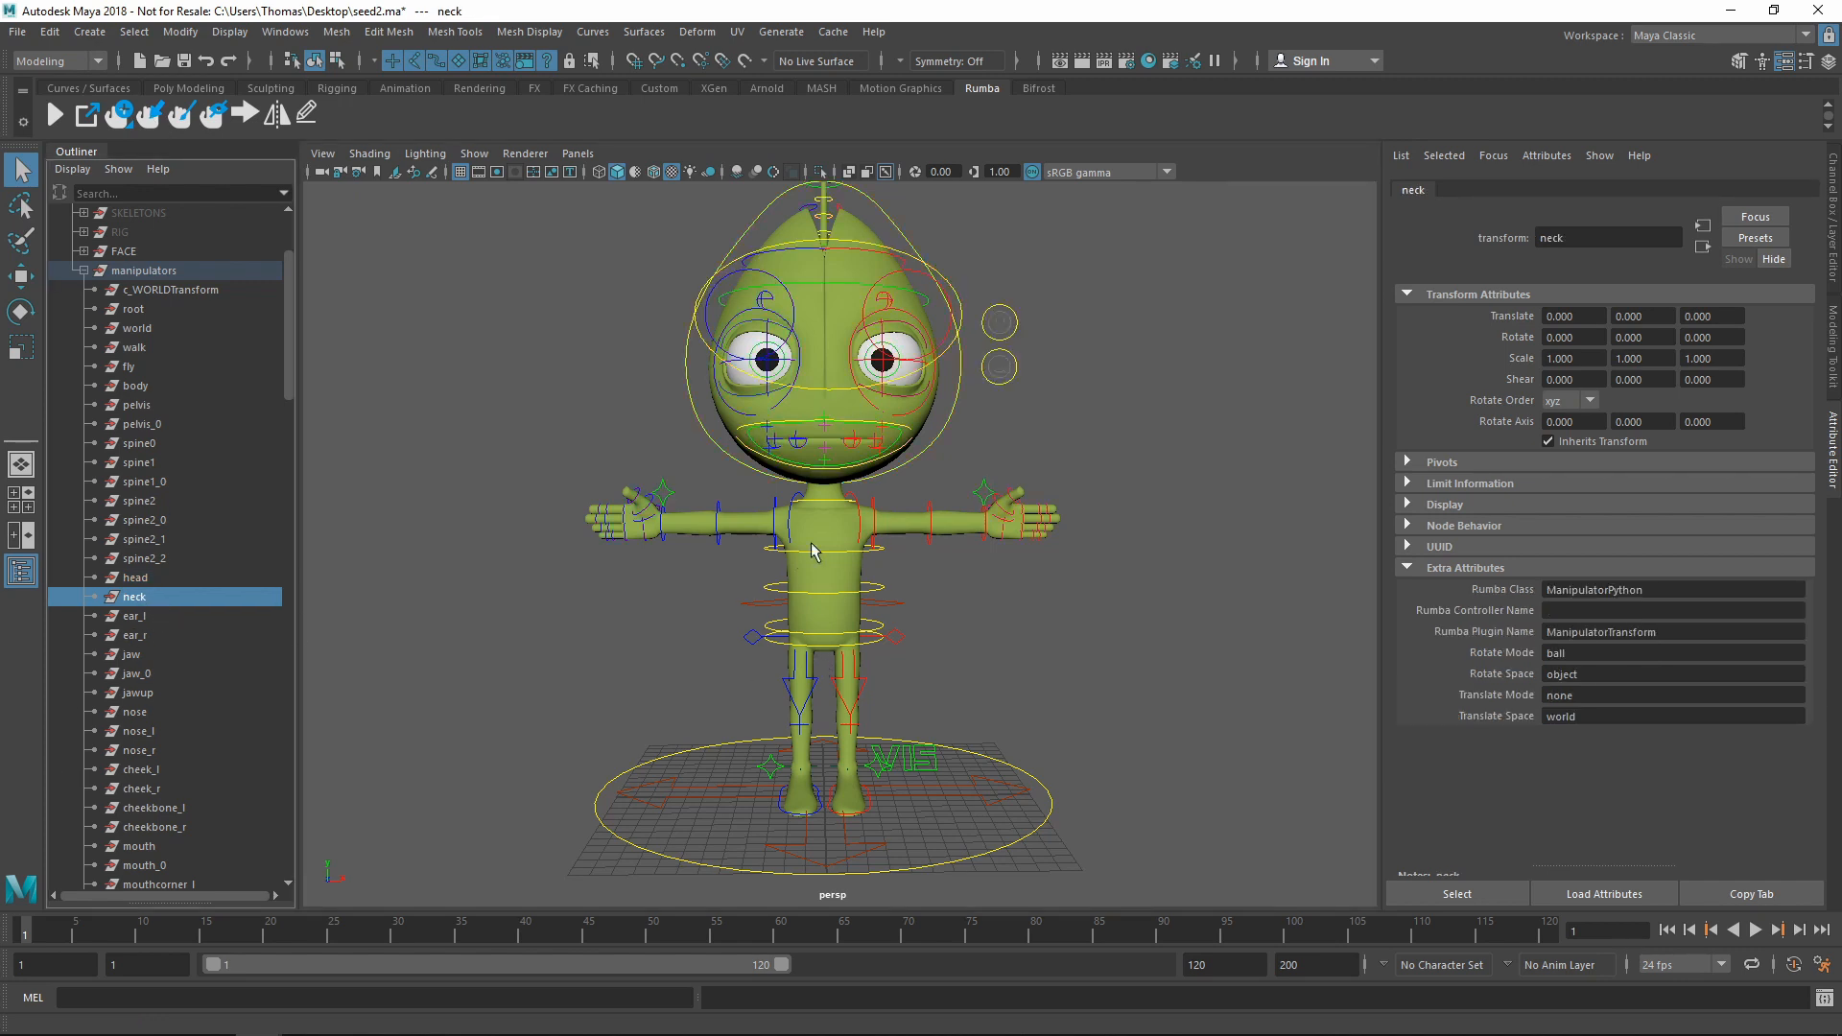
pyautogui.click(835, 501)
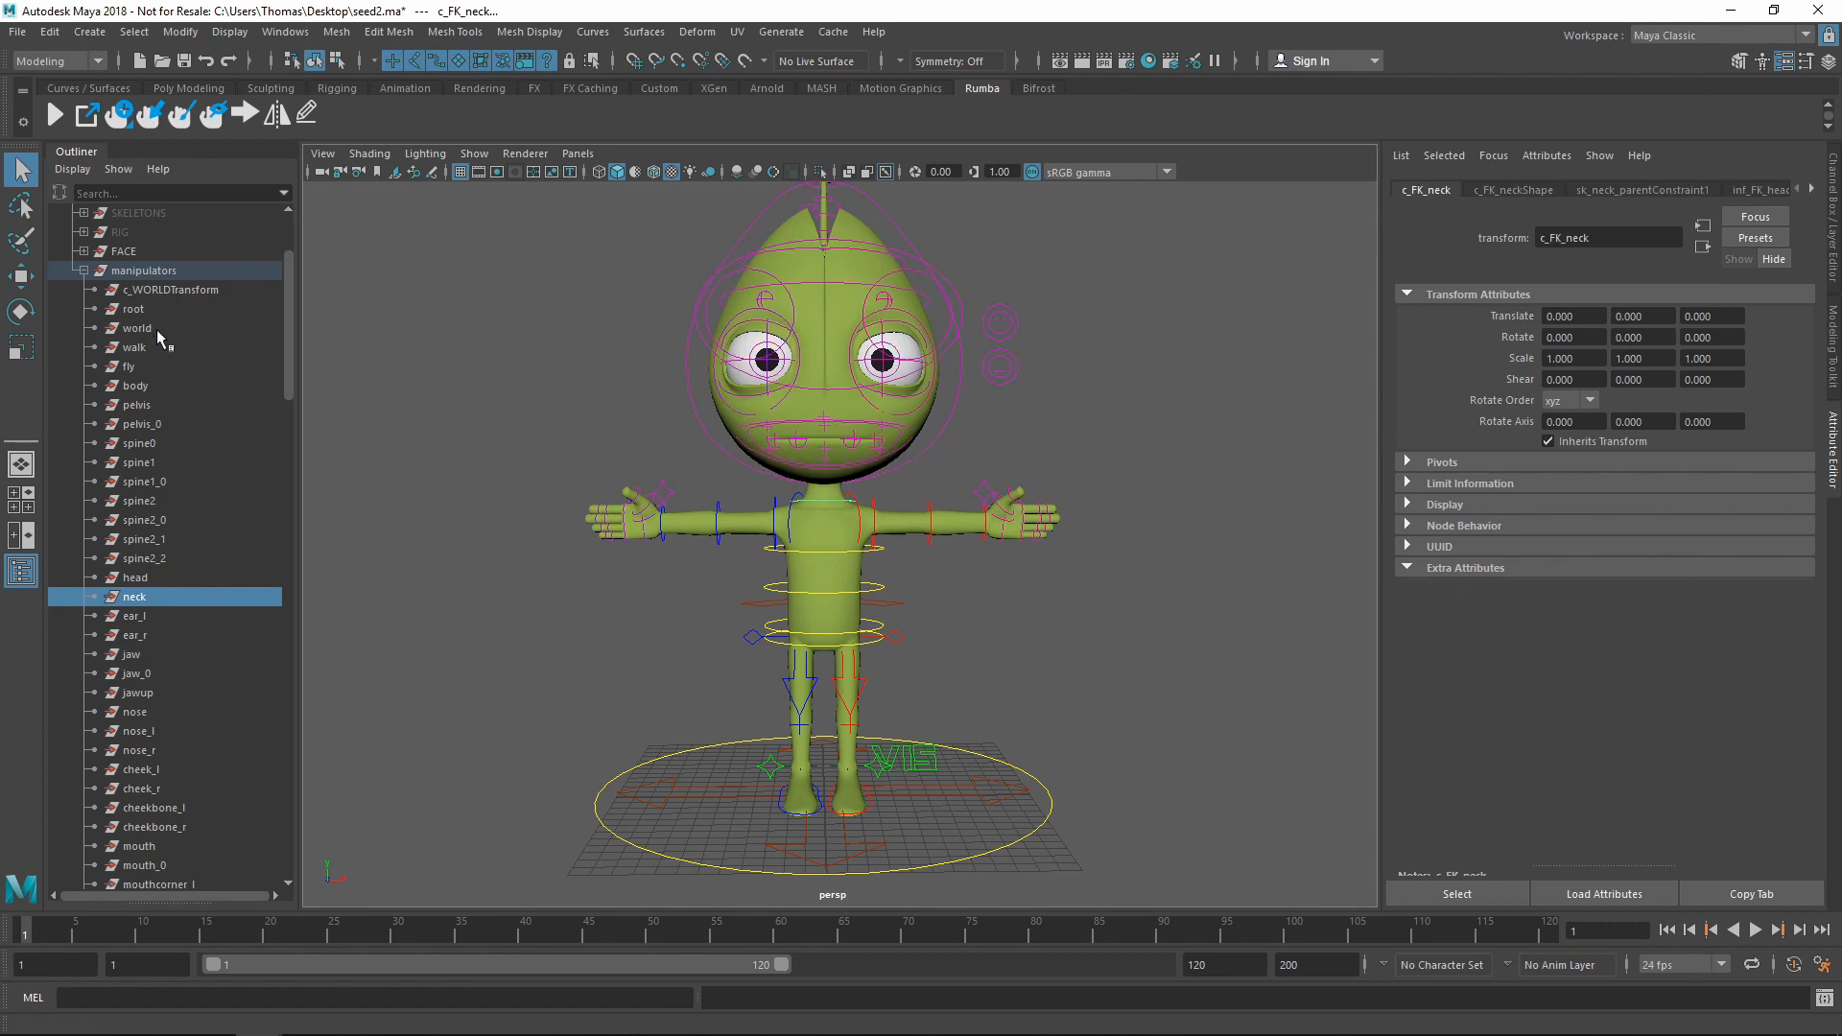
pyautogui.click(869, 848)
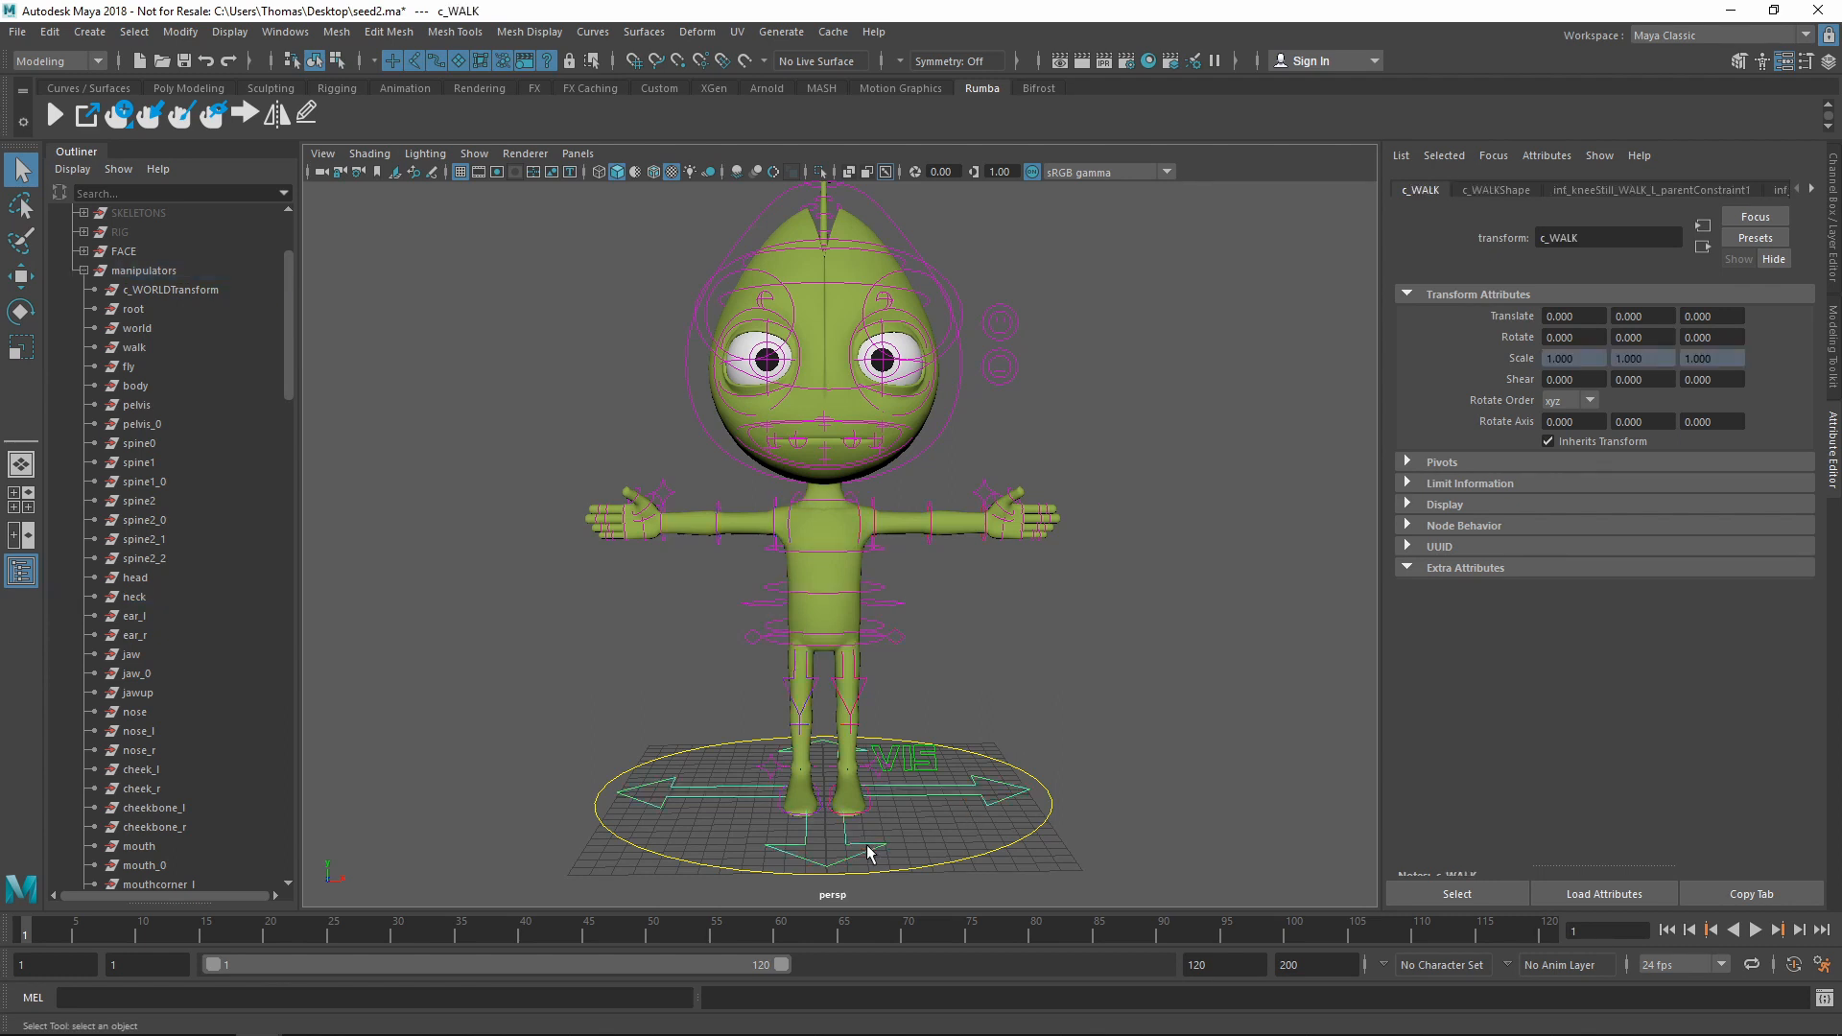
pyautogui.click(134, 347)
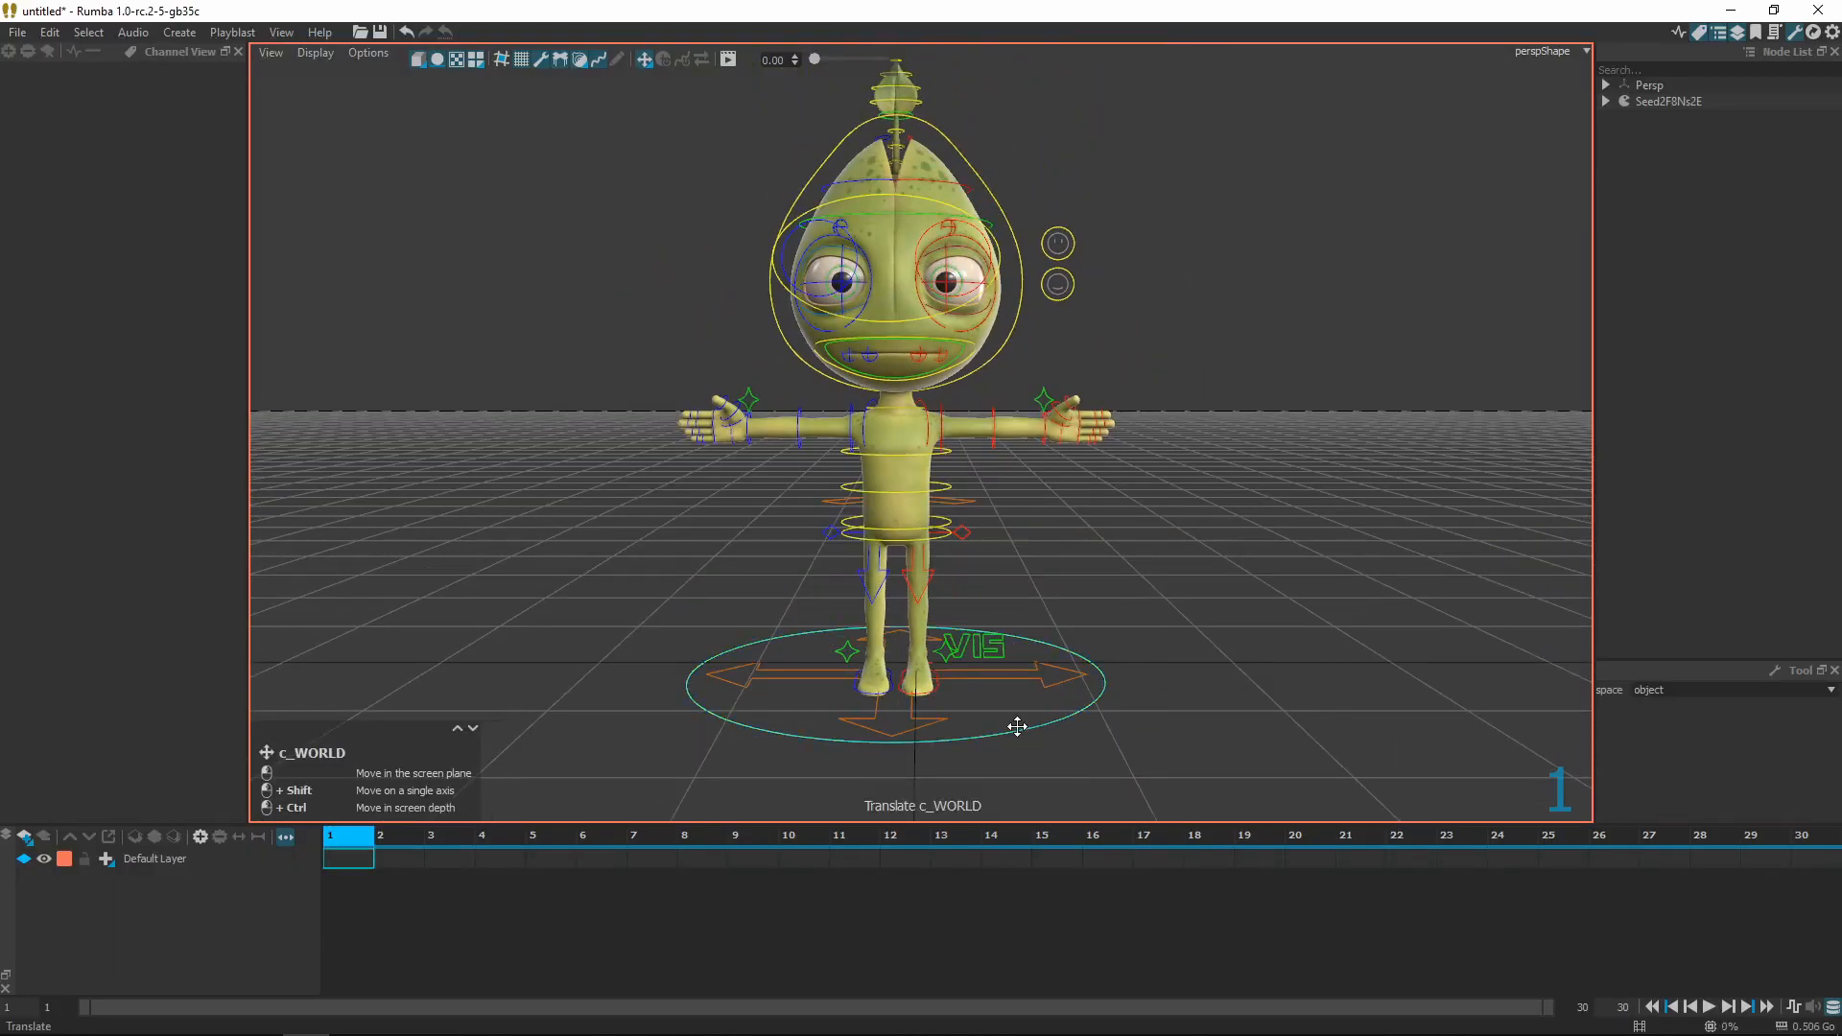
# Nudge the character and tilt the head and neck to test, then quit Rumba discarding changes
pyautogui.moveTo(1017, 727); pyautogui.dragTo(1034, 731)
pyautogui.moveTo(1033, 309)
pyautogui.mouseDown()
pyautogui.moveTo(1082, 280)
pyautogui.moveTo(1036, 307)
pyautogui.mouseUp()
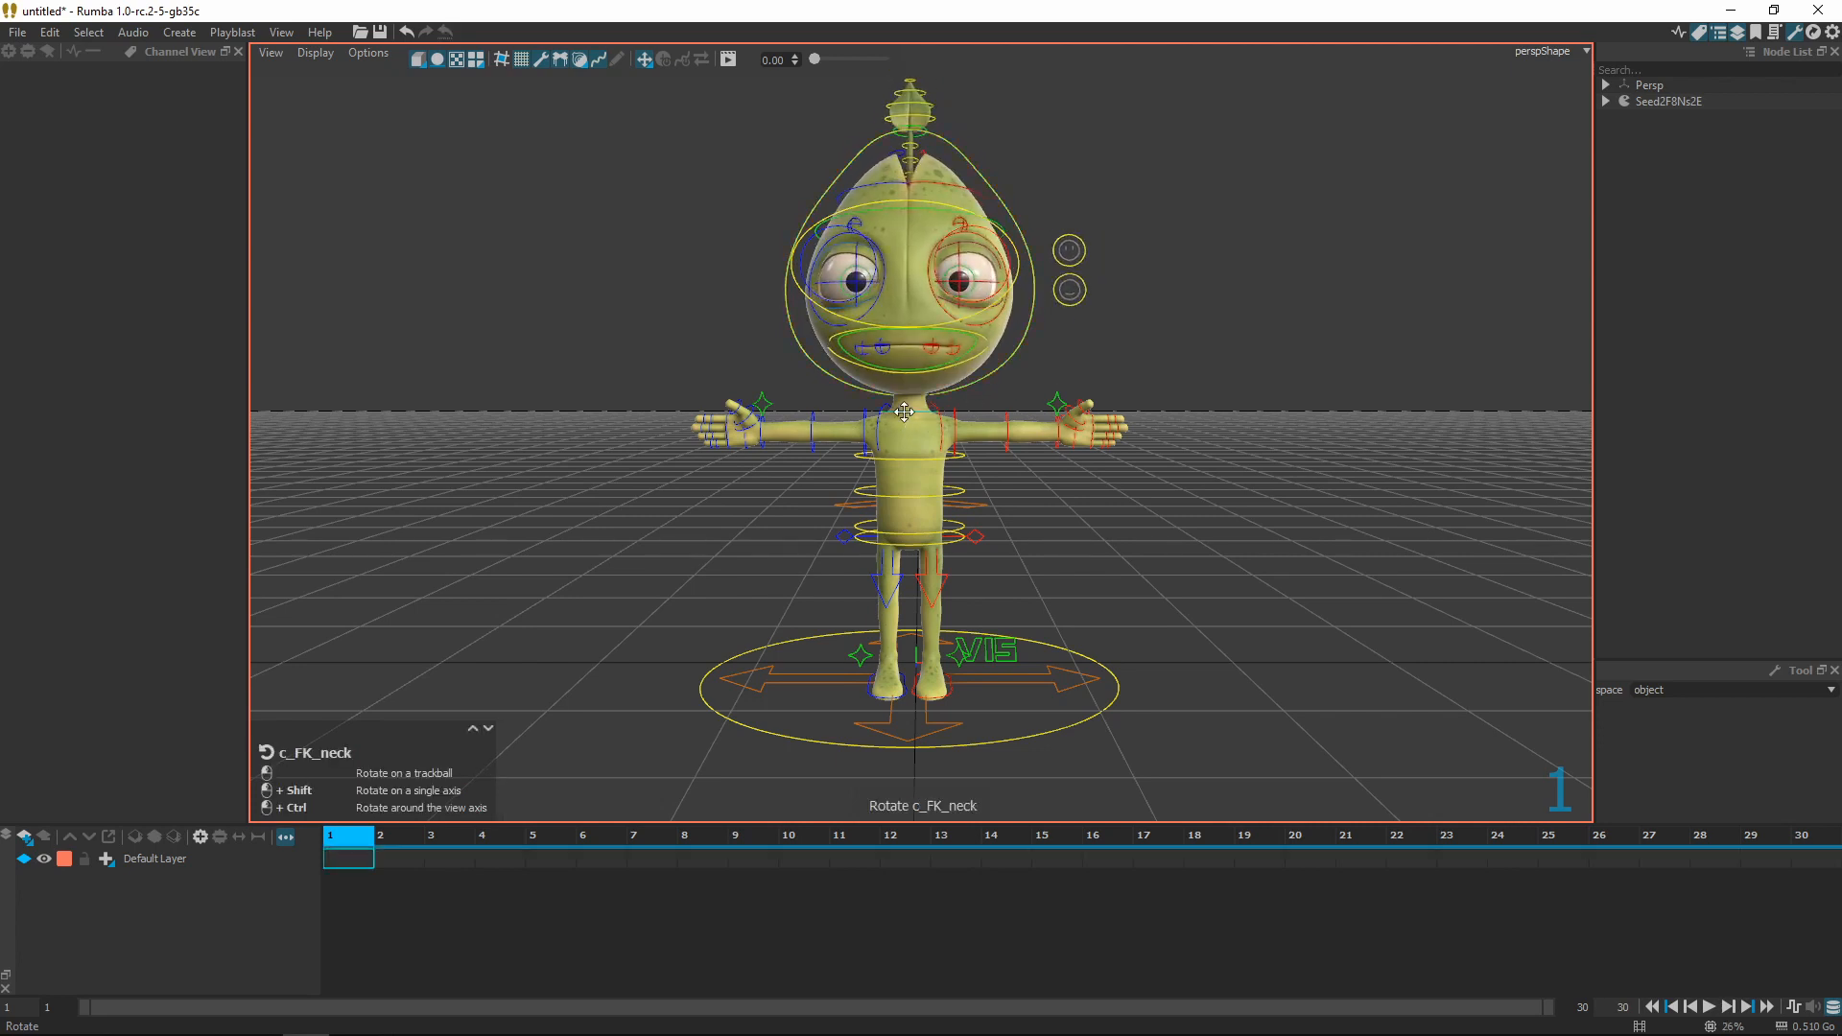
pyautogui.moveTo(907, 420); pyautogui.dragTo(906, 419)
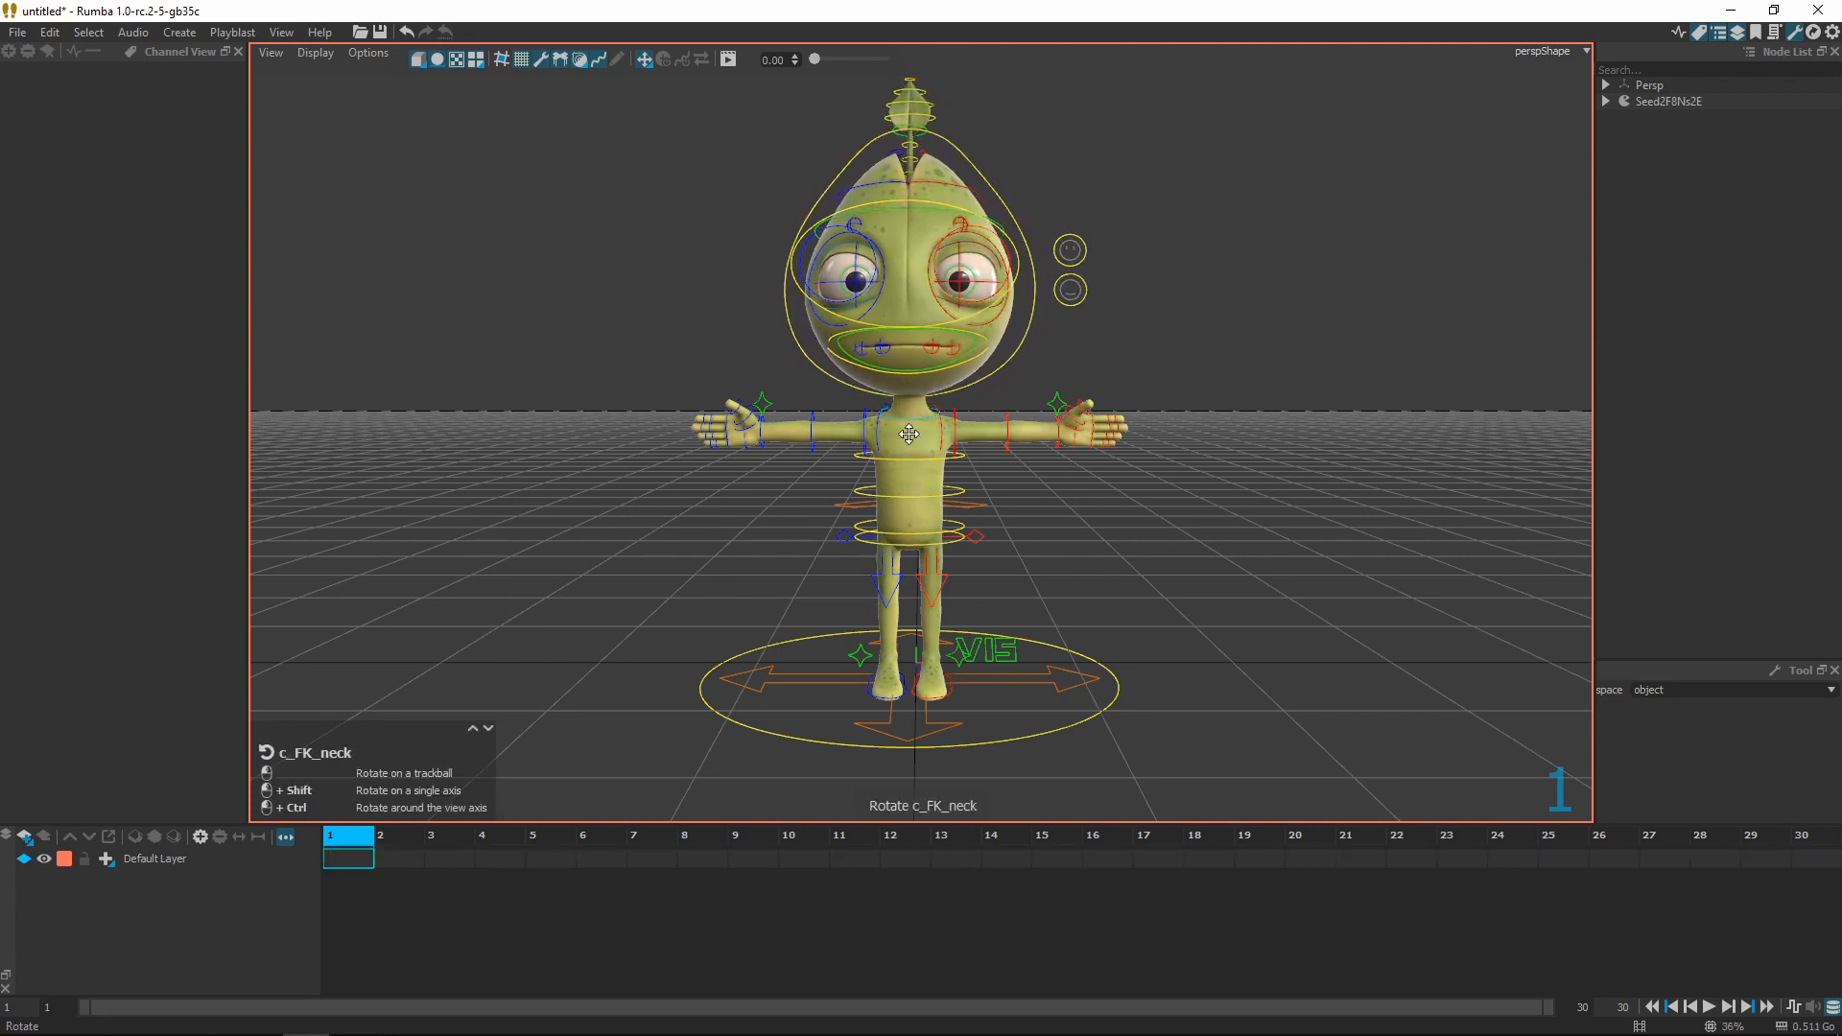
pyautogui.hotkey('ctrl', 'q')
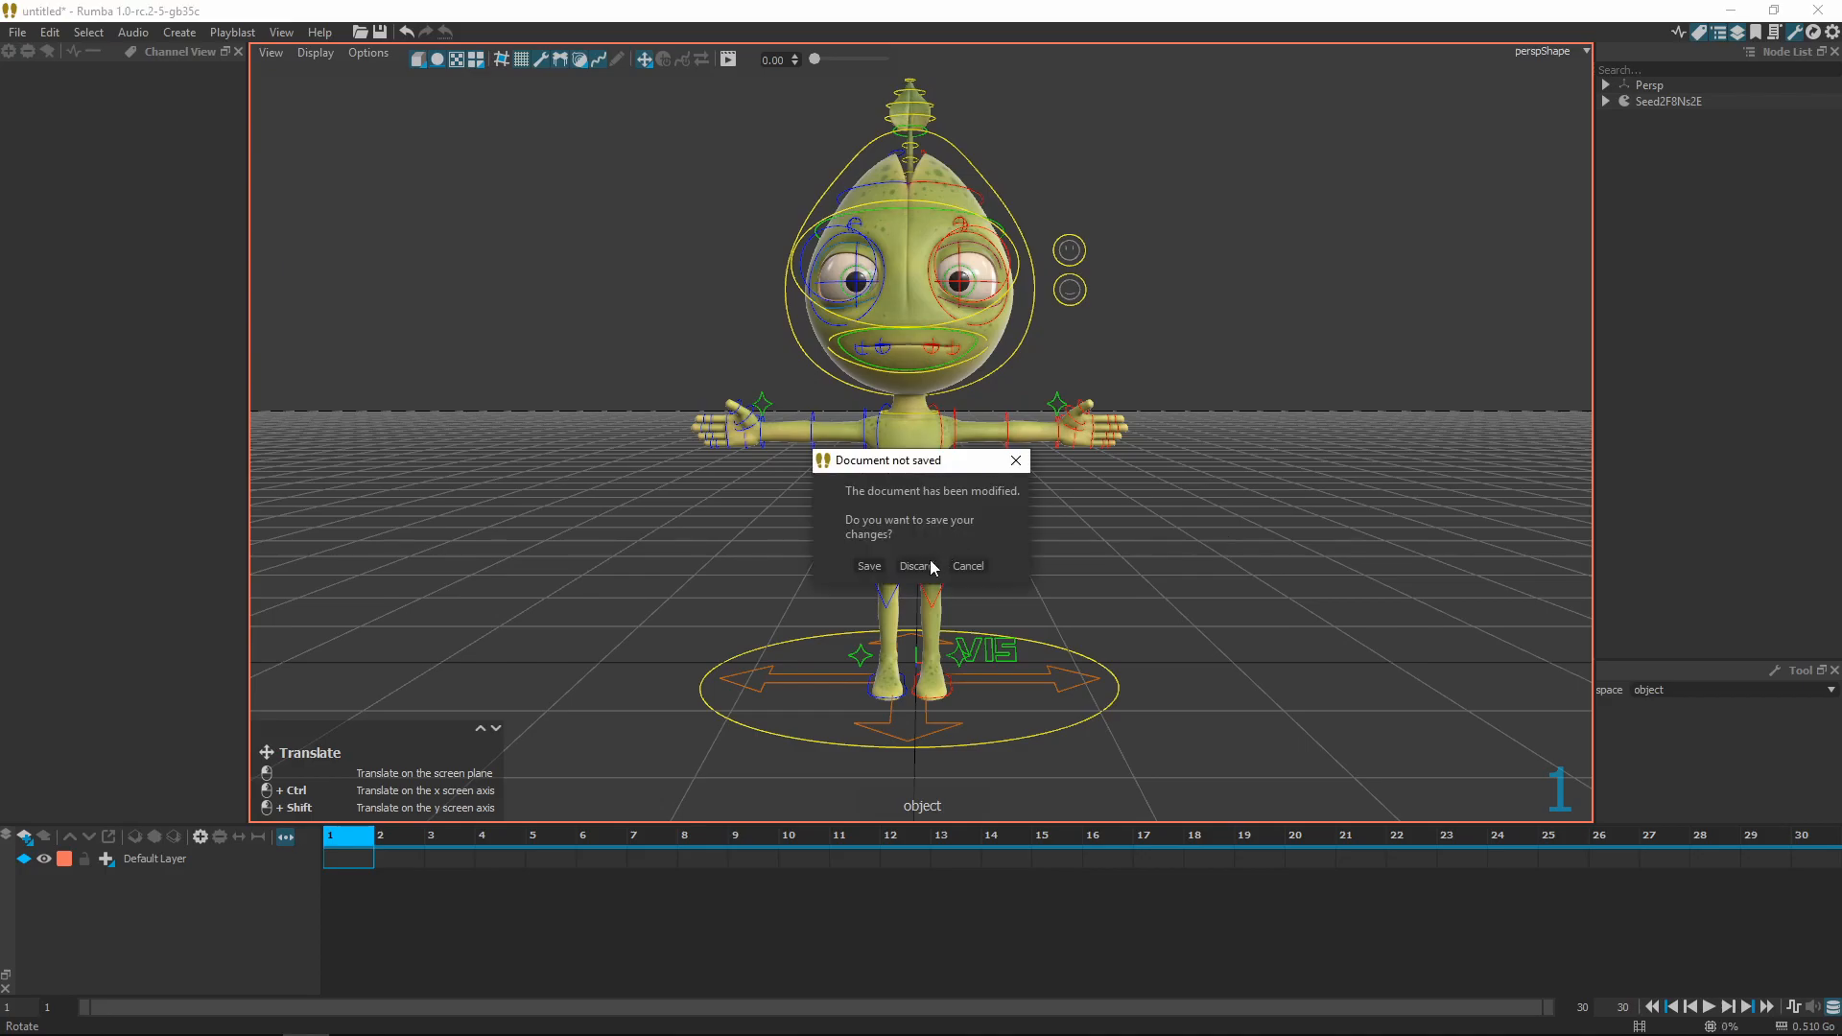
pyautogui.click(916, 569)
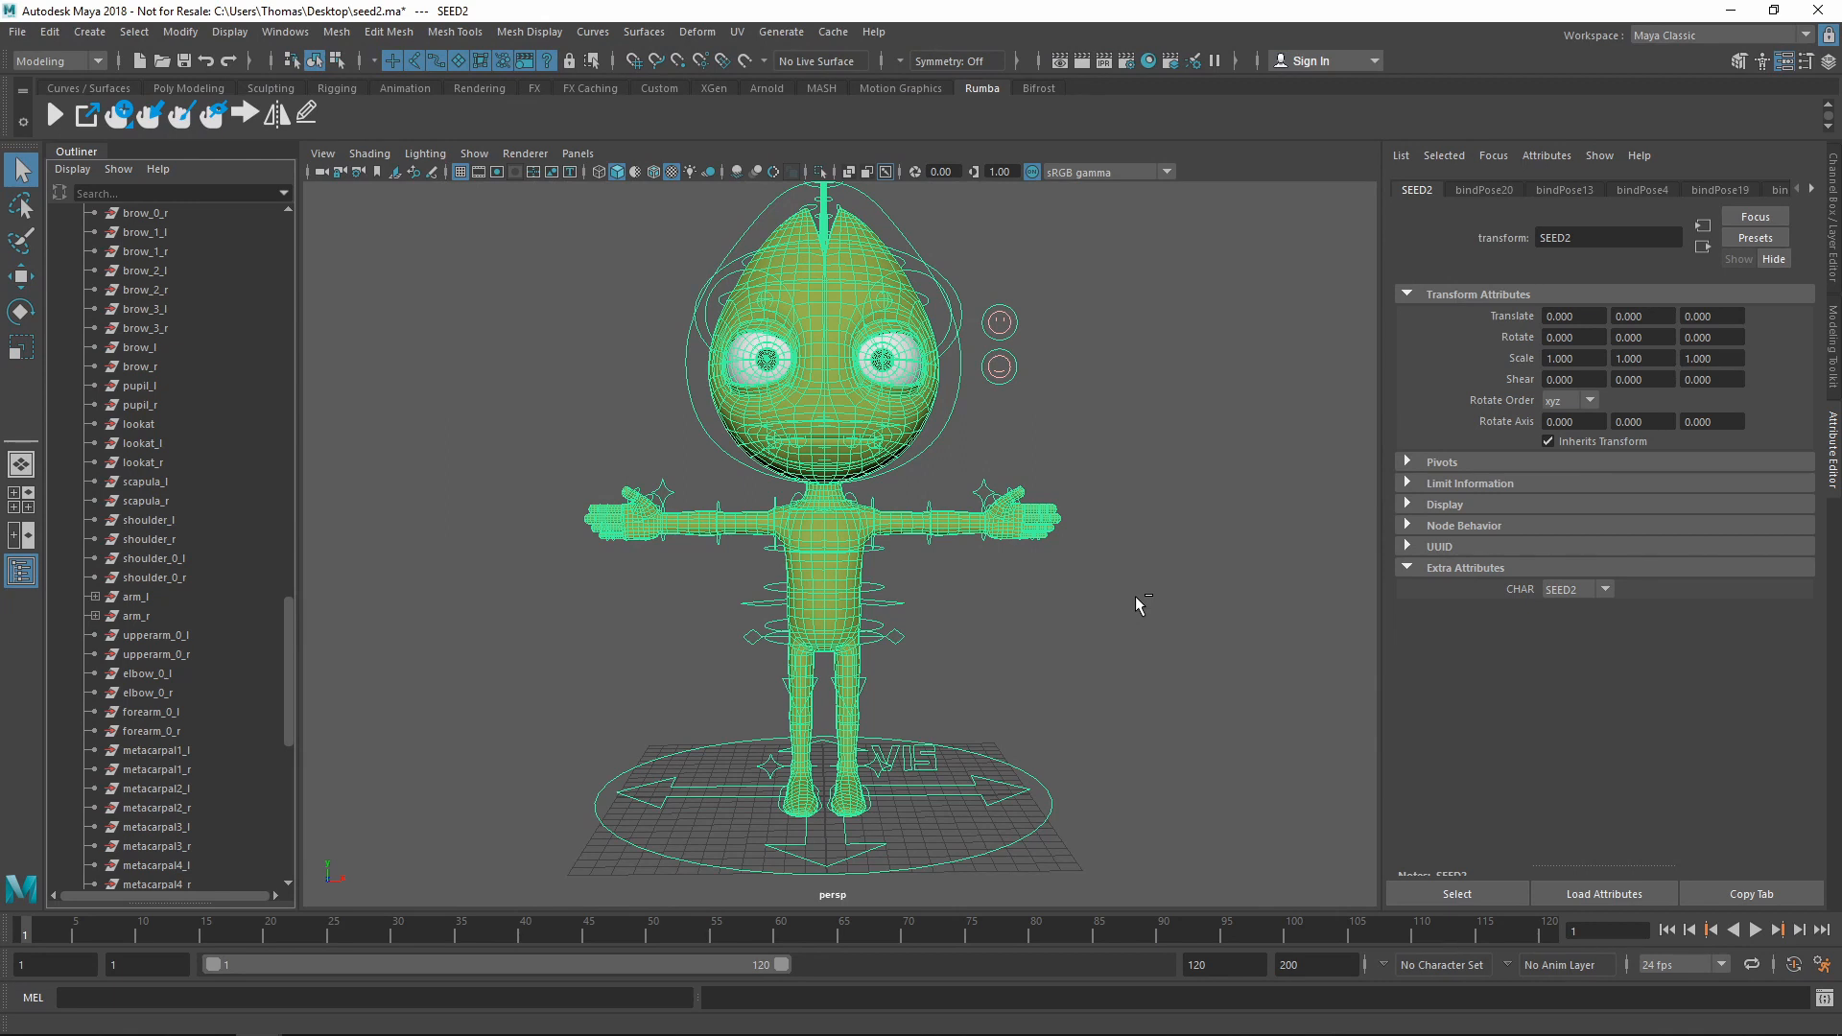
# Clear the selection, pick the body mesh, then select the head manipulator to see its c_FK_head link
pyautogui.click(1136, 596)
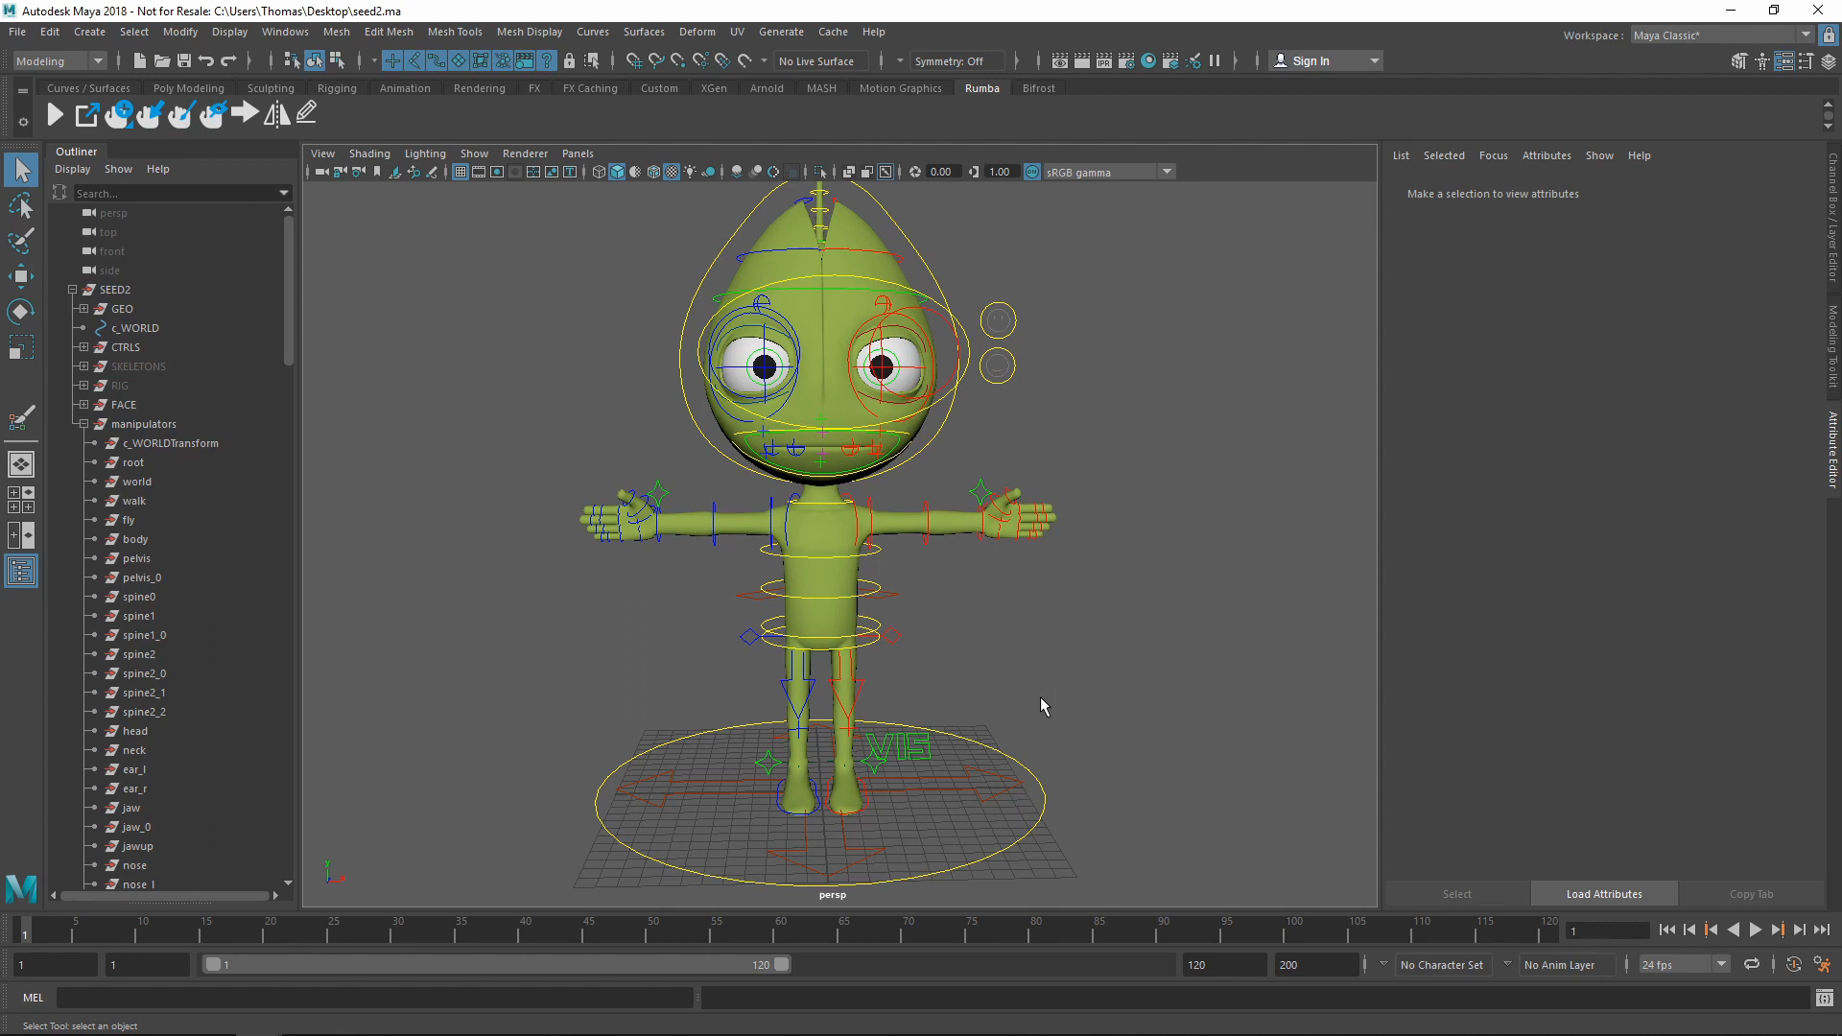
pyautogui.click(831, 587)
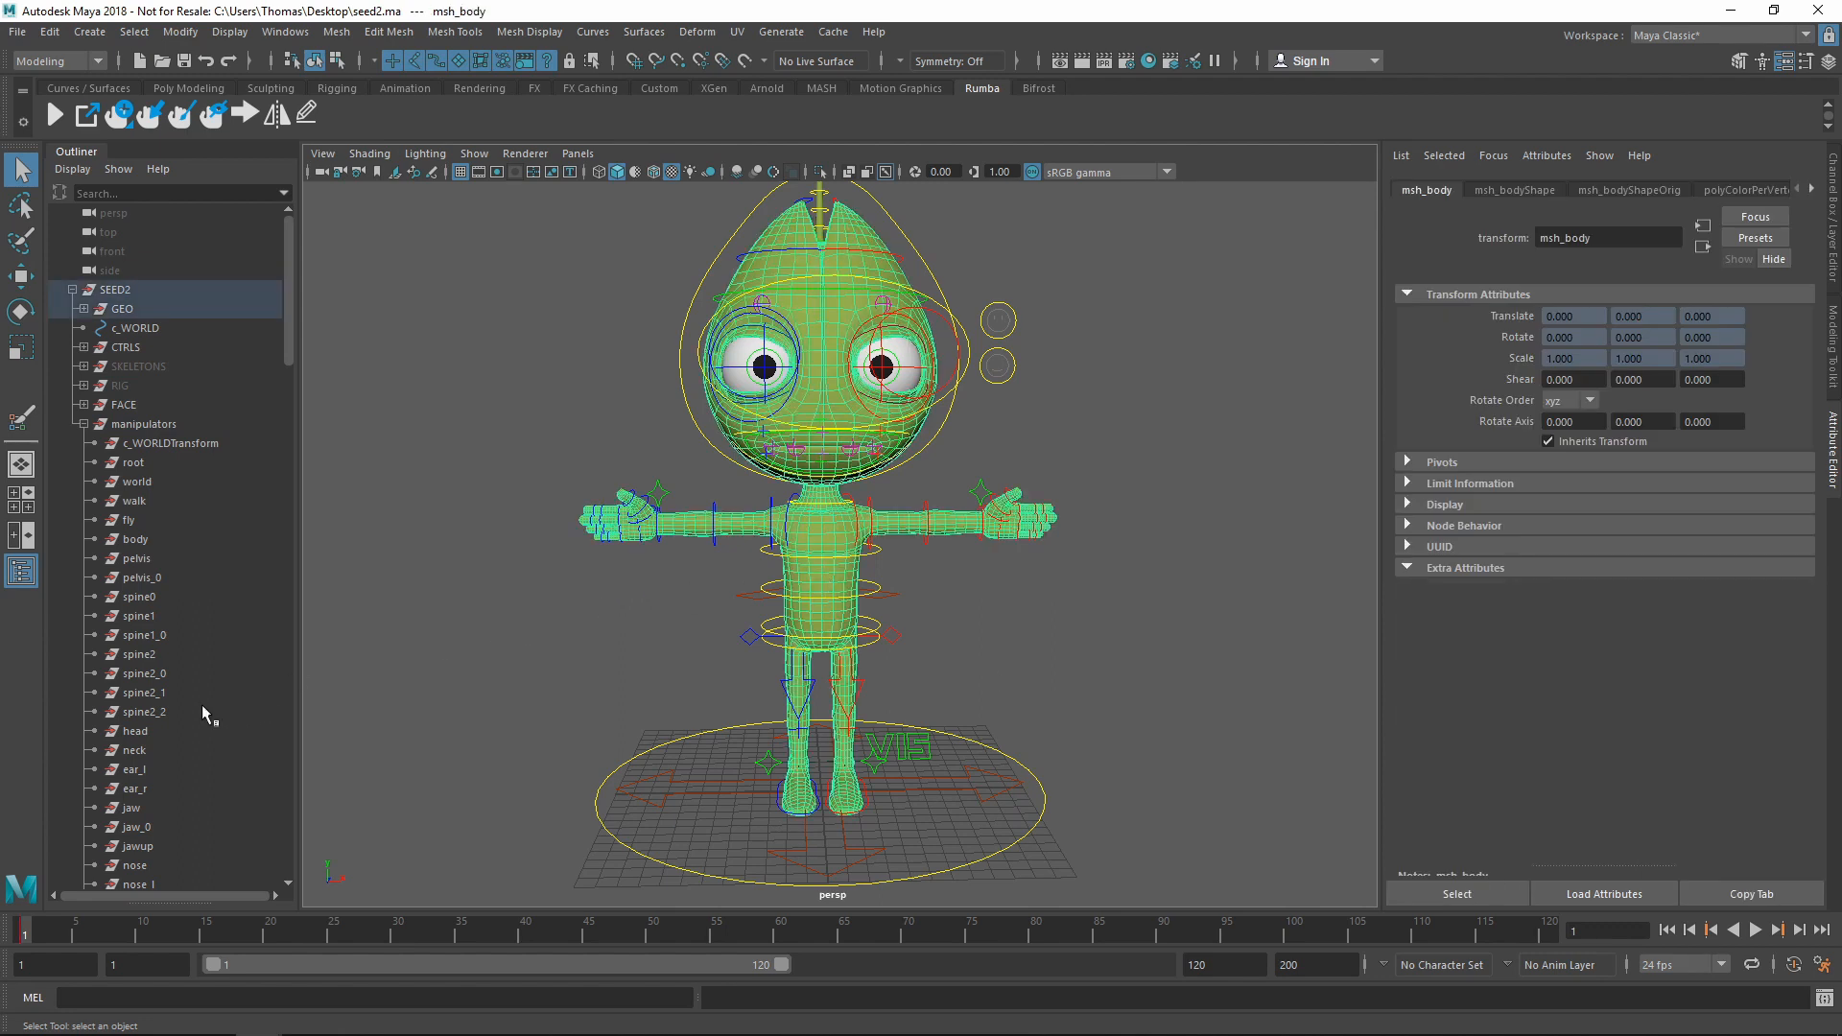
pyautogui.click(135, 731)
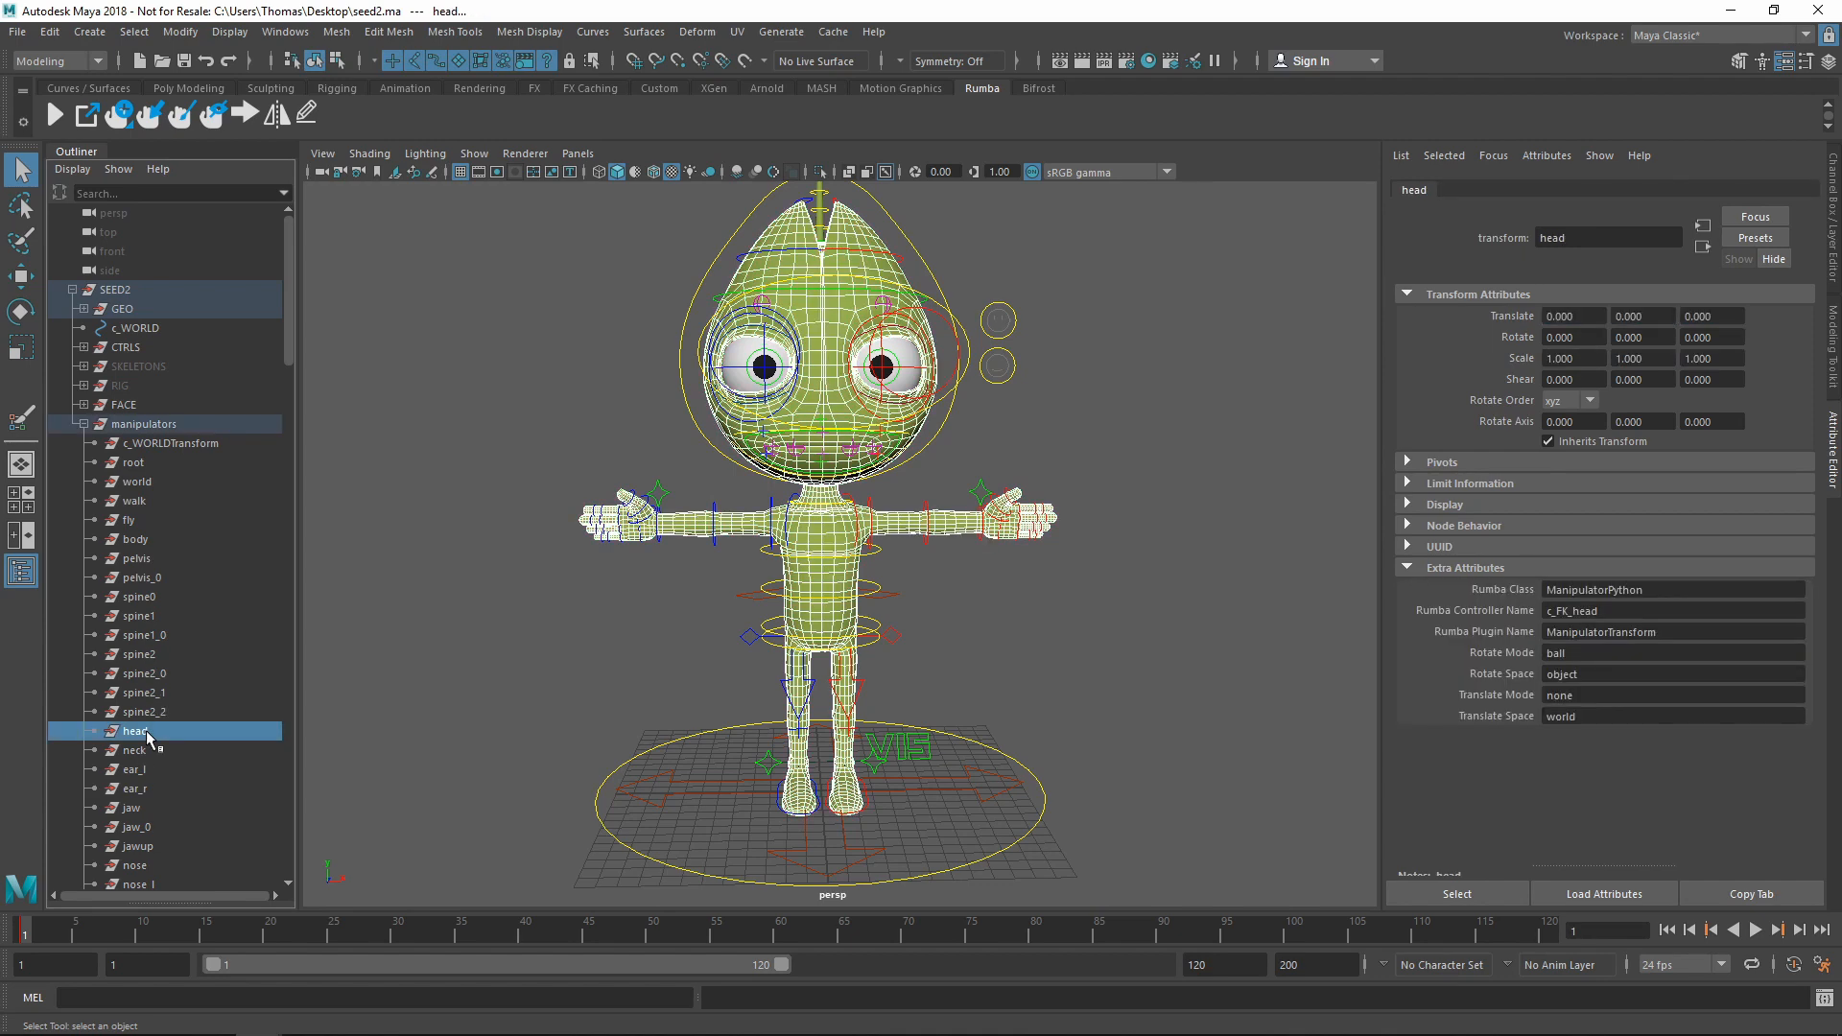
# Paint the head picking region, paint the neck region for the neck manipulator, and send the rig to Rumba
pyautogui.click(184, 123)
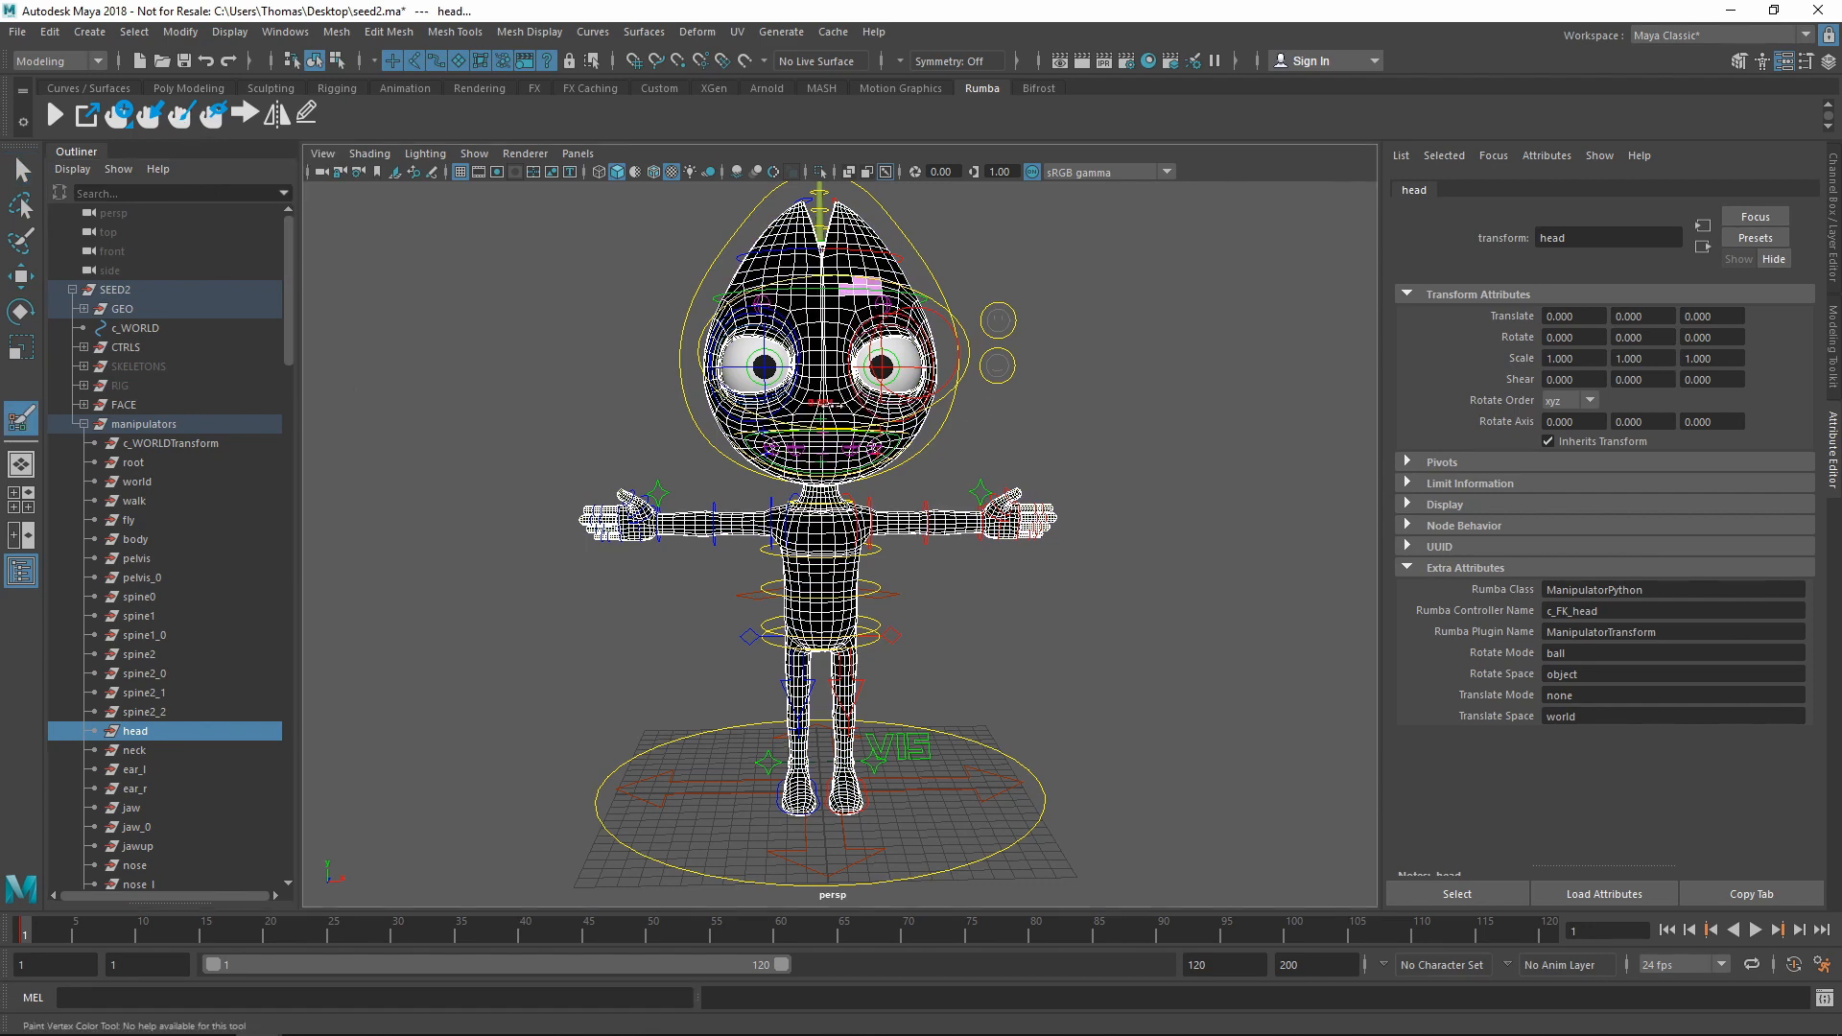
pyautogui.moveTo(864, 411)
pyautogui.mouseDown()
pyautogui.moveTo(849, 427)
pyautogui.moveTo(758, 278)
pyautogui.moveTo(734, 407)
pyautogui.moveTo(835, 441)
pyautogui.moveTo(916, 336)
pyautogui.moveTo(811, 306)
pyautogui.moveTo(854, 235)
pyautogui.moveTo(772, 230)
pyautogui.moveTo(878, 261)
pyautogui.moveTo(897, 396)
pyautogui.moveTo(768, 427)
pyautogui.moveTo(835, 461)
pyautogui.moveTo(921, 412)
pyautogui.mouseUp()
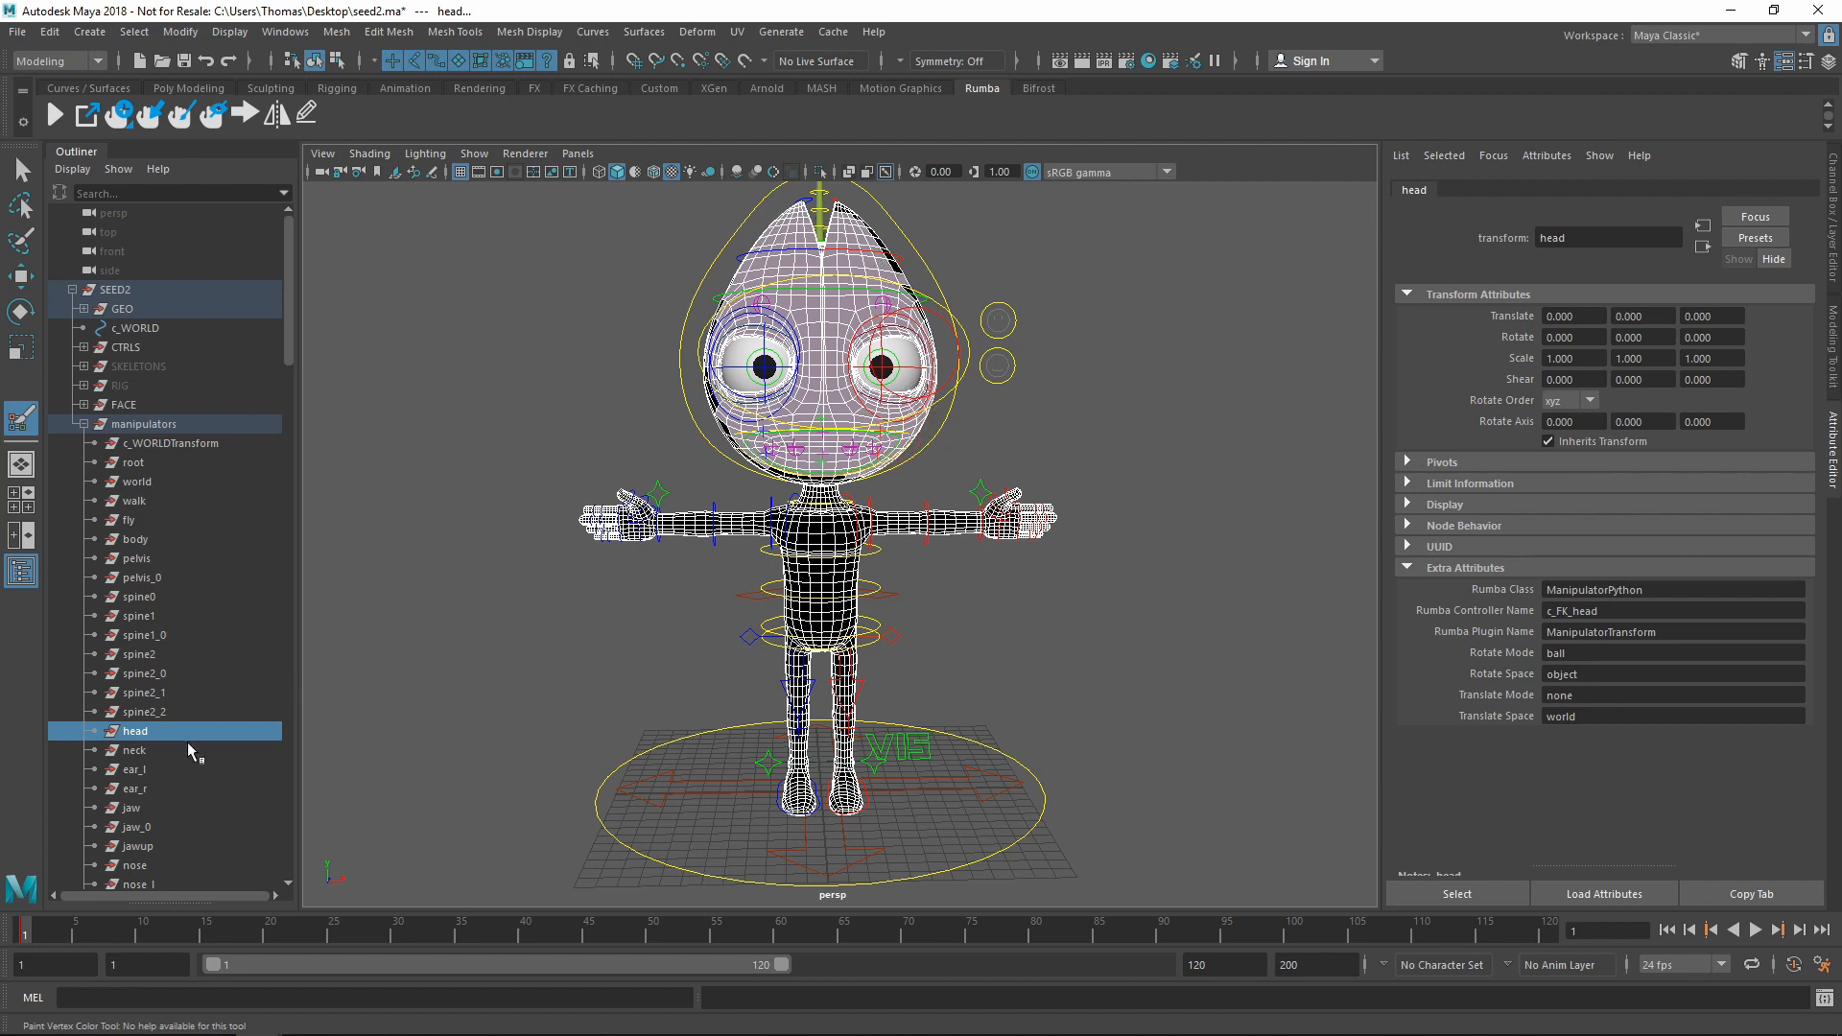
pyautogui.click(140, 751)
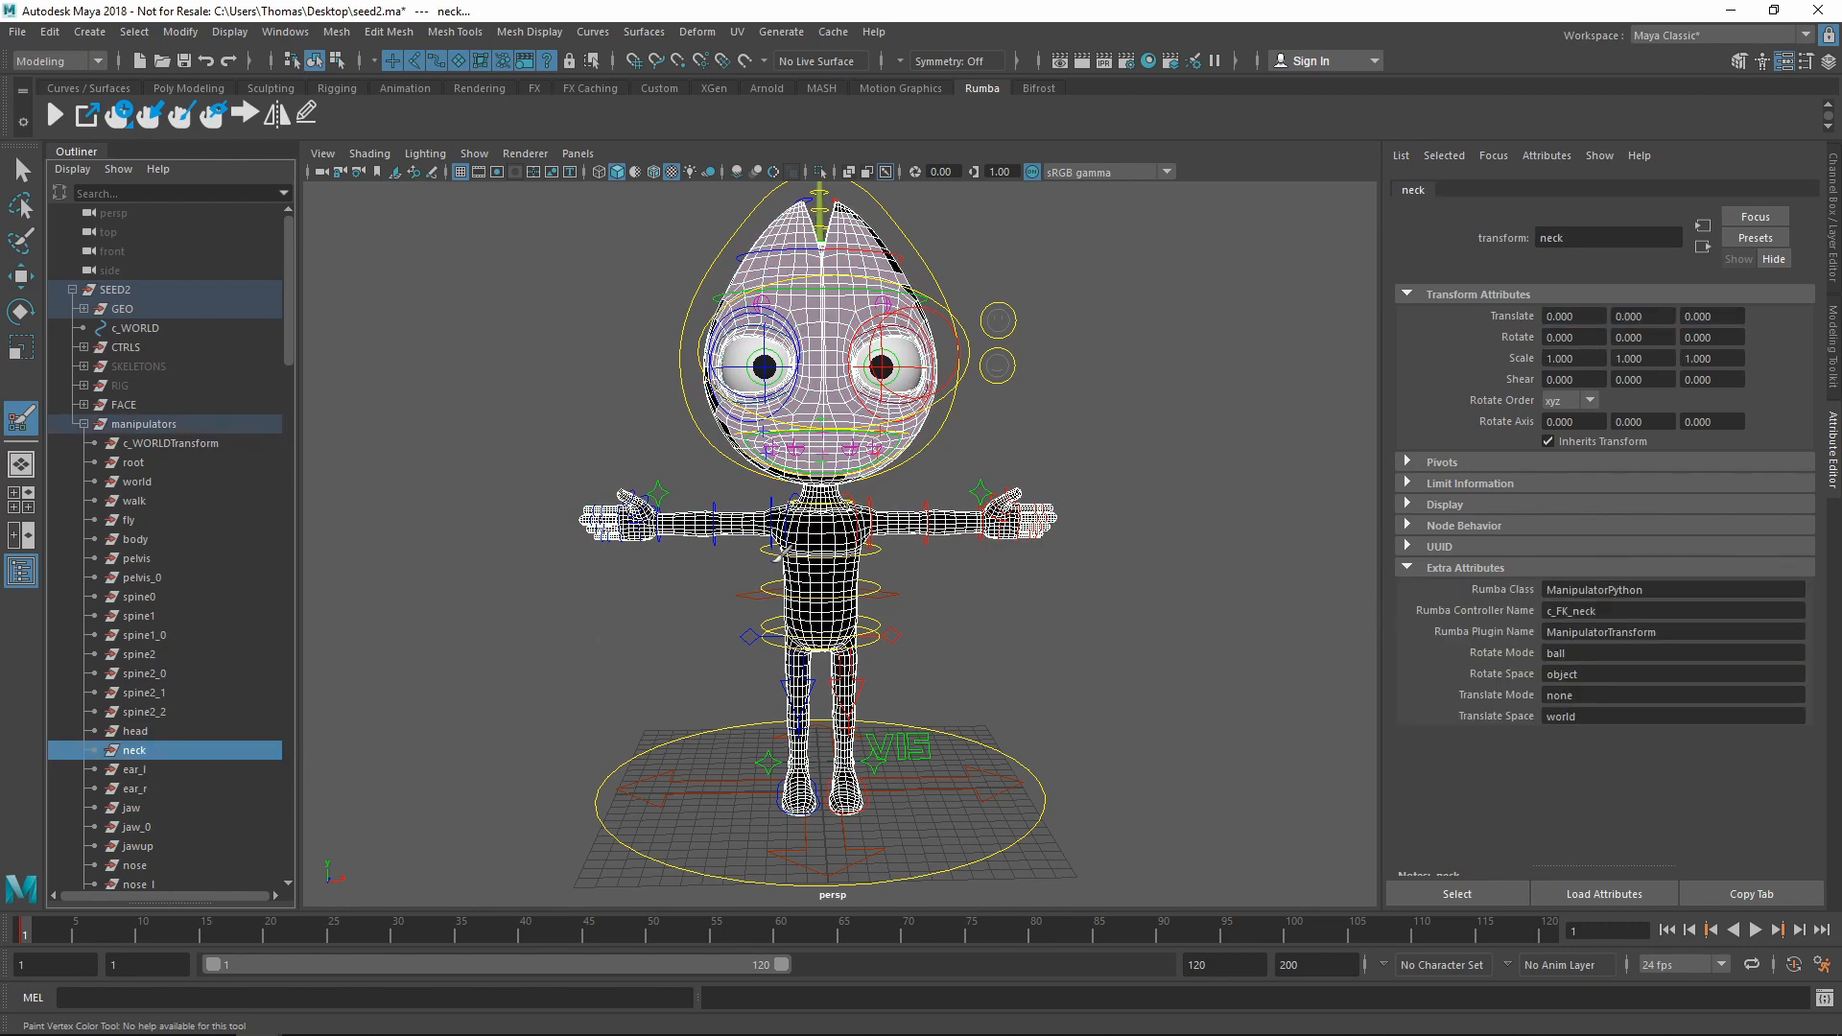
pyautogui.click(778, 557)
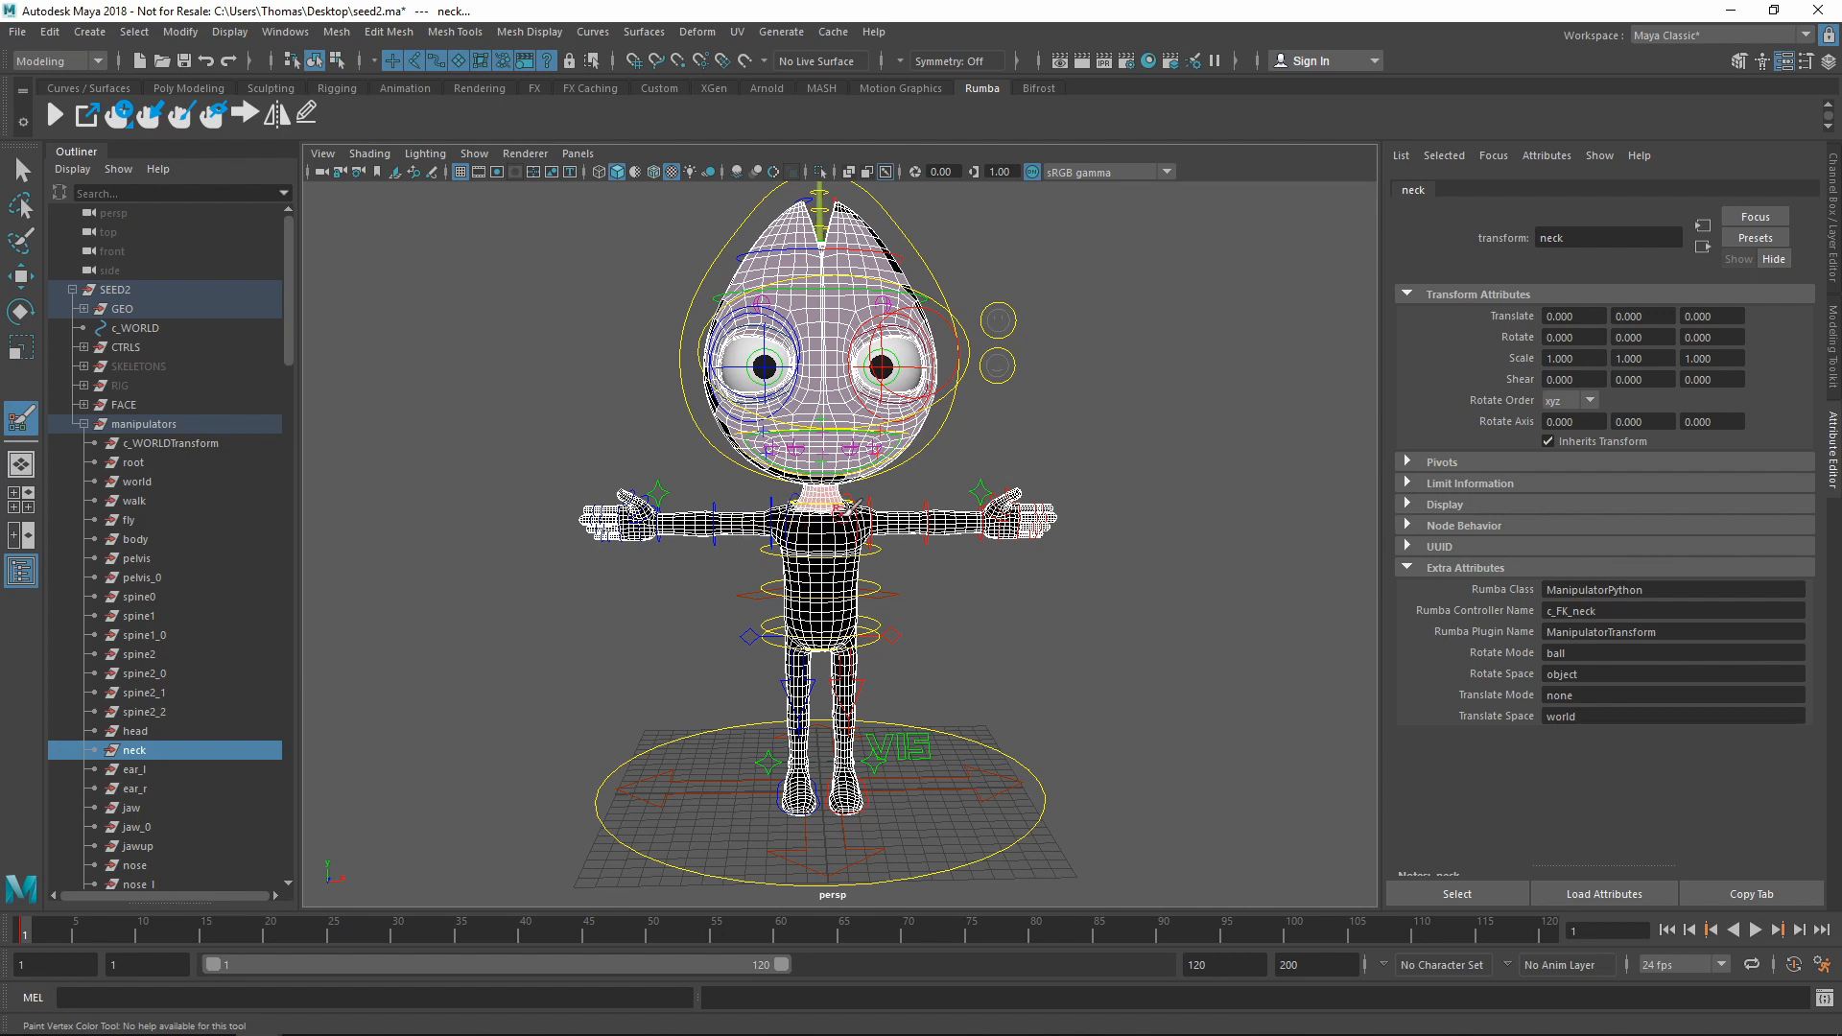
pyautogui.click(55, 115)
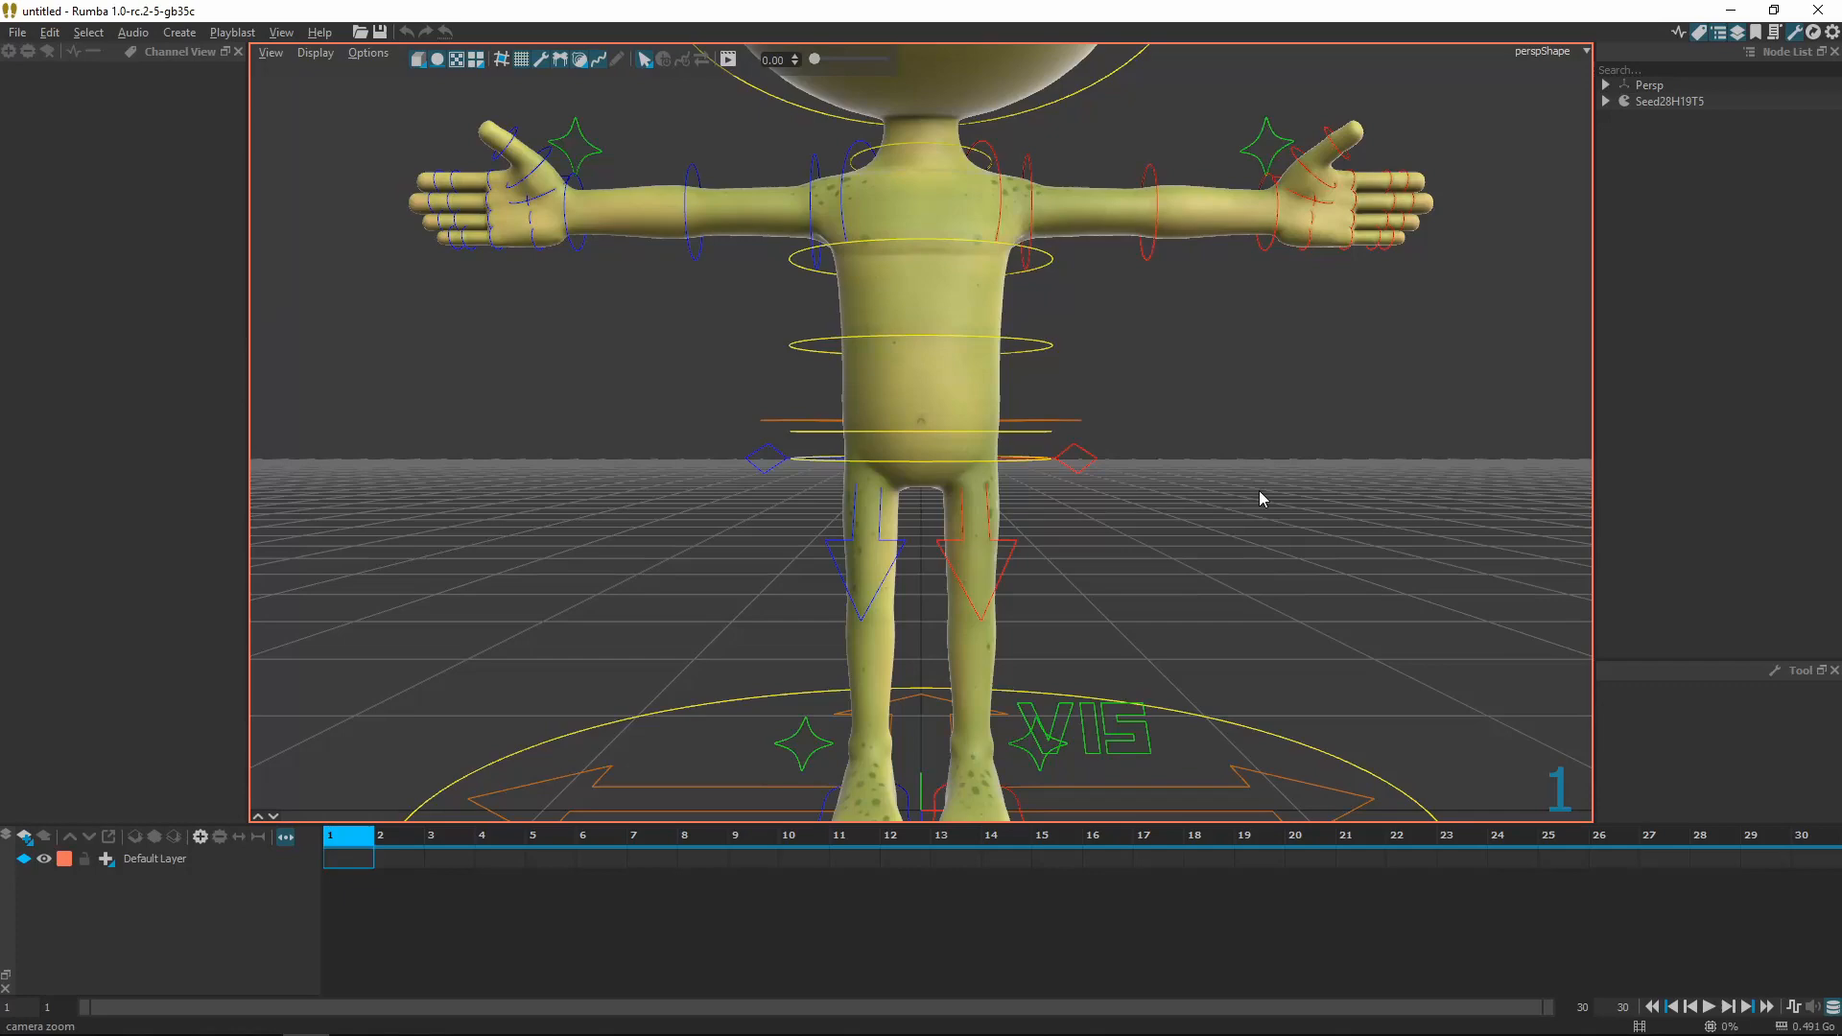
# Frame the head, pick c_FK_head by clicking the head mesh, and rotate it to test
pyautogui.keyDown('alt'); pyautogui.moveTo(1259, 491); pyautogui.dragTo(1065, 509, button='right'); pyautogui.keyUp('alt')
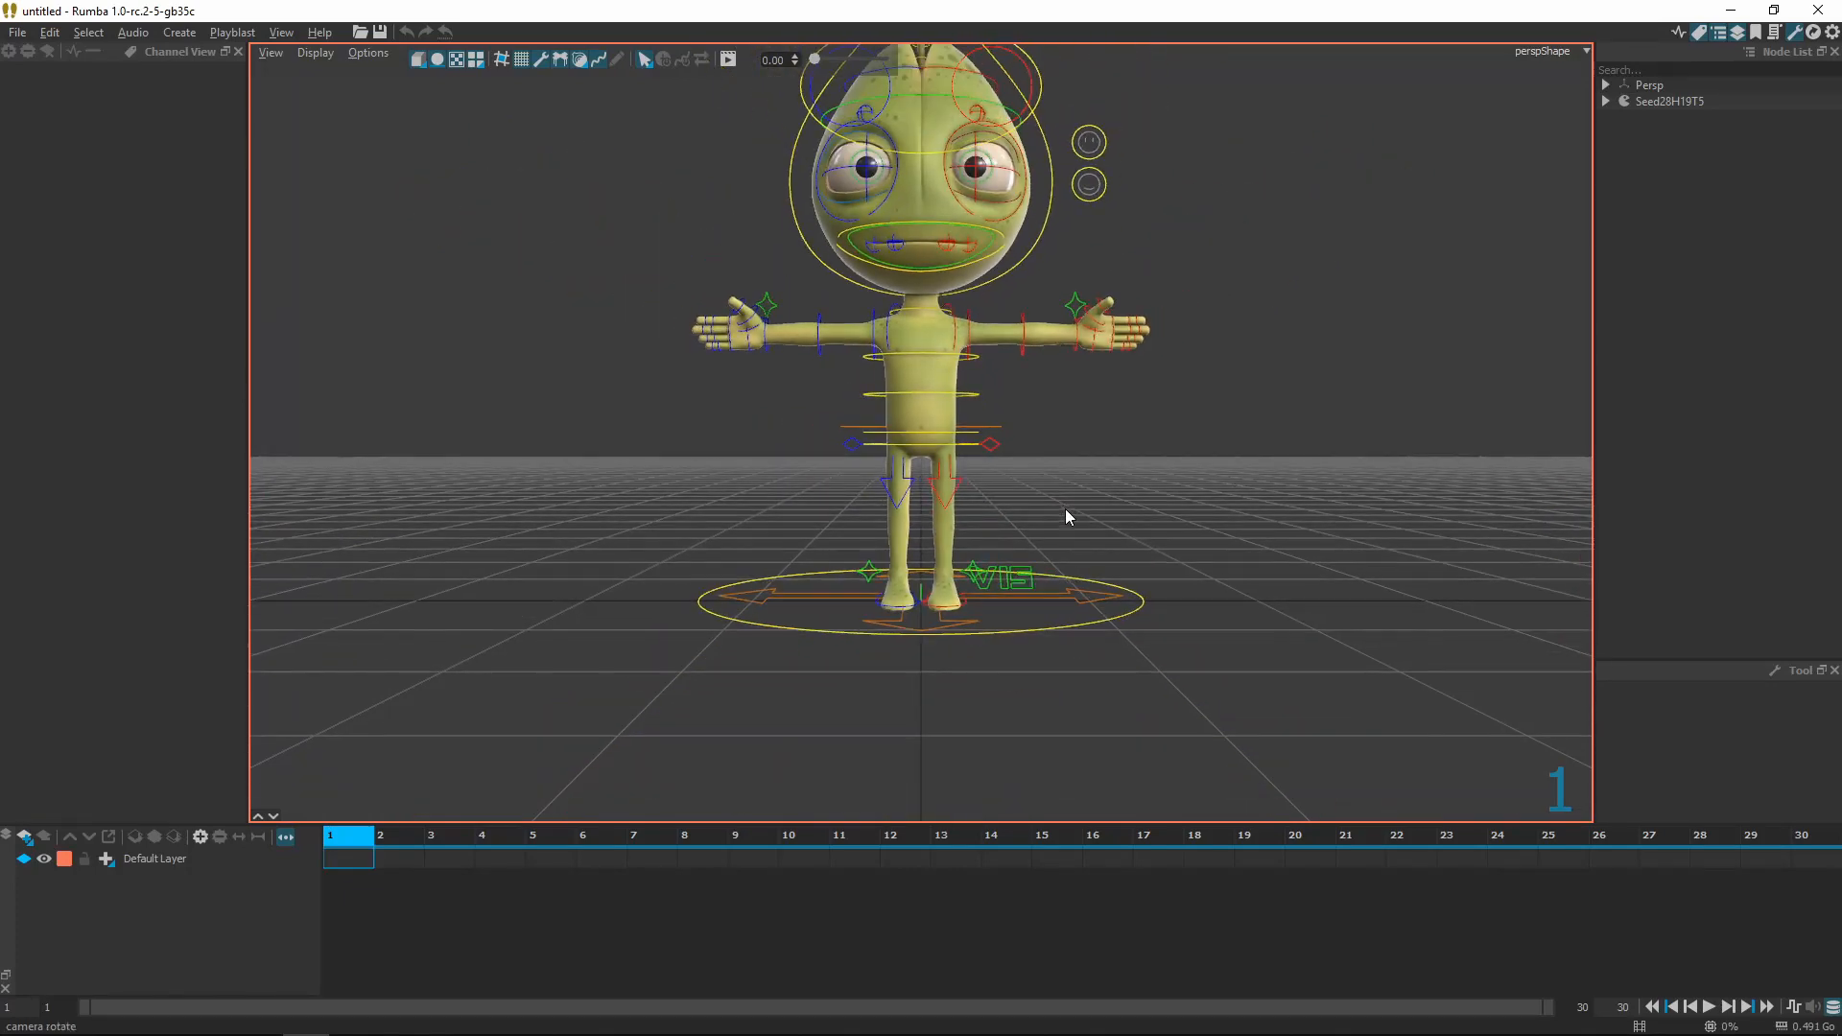
pyautogui.keyDown('alt'); pyautogui.moveTo(1065, 509); pyautogui.dragTo(1115, 549); pyautogui.keyUp('alt')
pyautogui.keyDown('alt'); pyautogui.moveTo(1115, 549); pyautogui.dragTo(1115, 585, button='right'); pyautogui.keyUp('alt')
pyautogui.keyDown('alt'); pyautogui.moveTo(1115, 586); pyautogui.dragTo(959, 547); pyautogui.keyUp('alt')
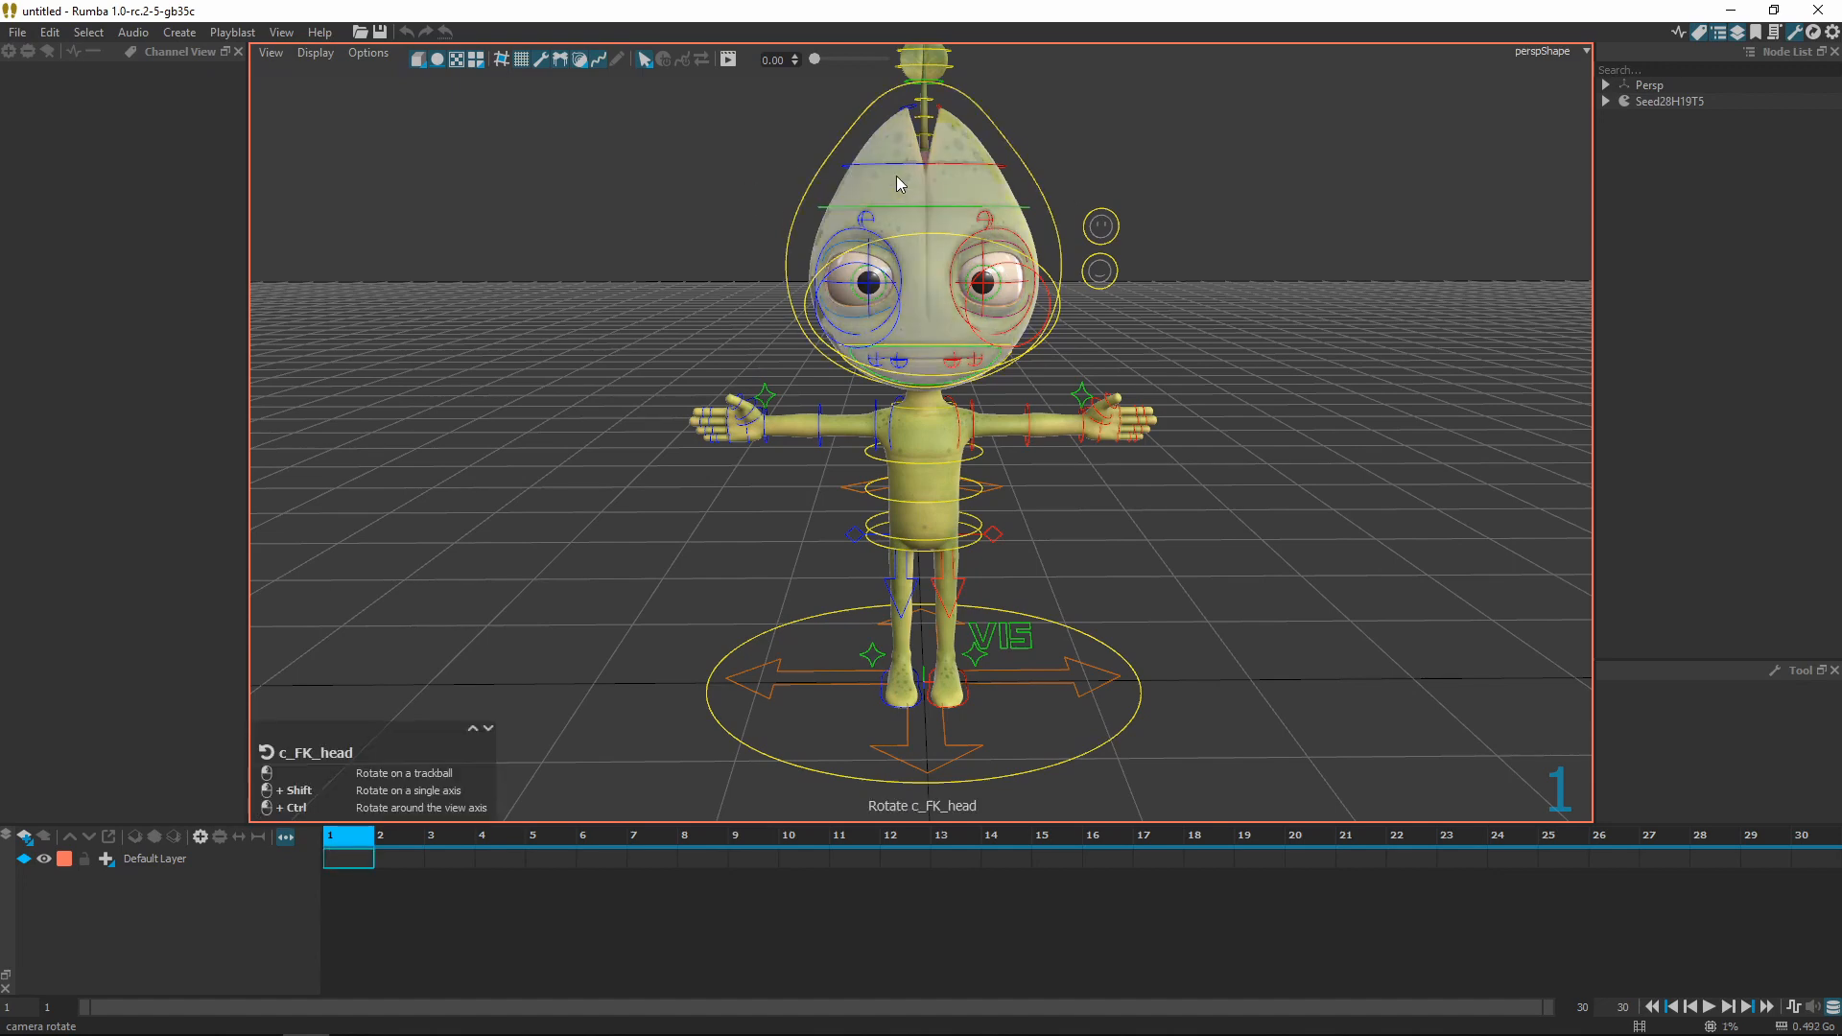
pyautogui.click(933, 230)
pyautogui.press('w')
pyautogui.moveTo(876, 180); pyautogui.dragTo(865, 379)
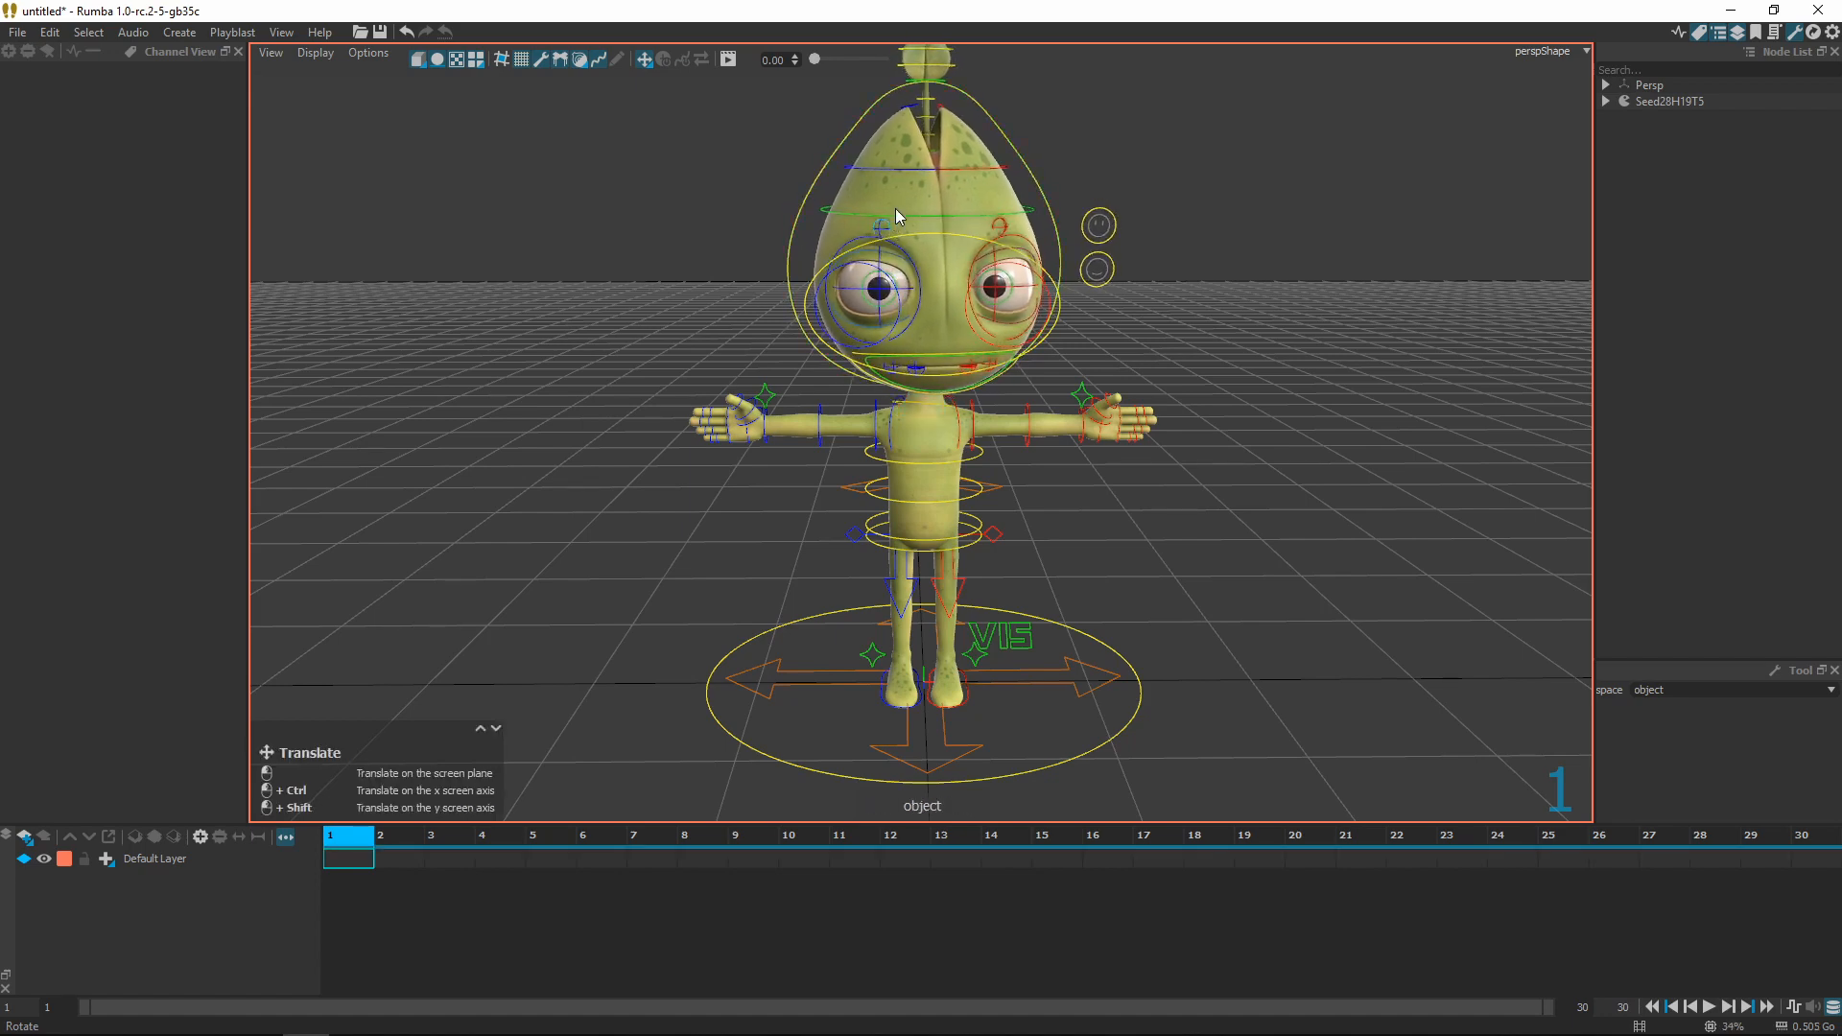
pyautogui.moveTo(926, 251); pyautogui.dragTo(861, 161)
pyautogui.moveTo(887, 193); pyautogui.dragTo(883, 211)
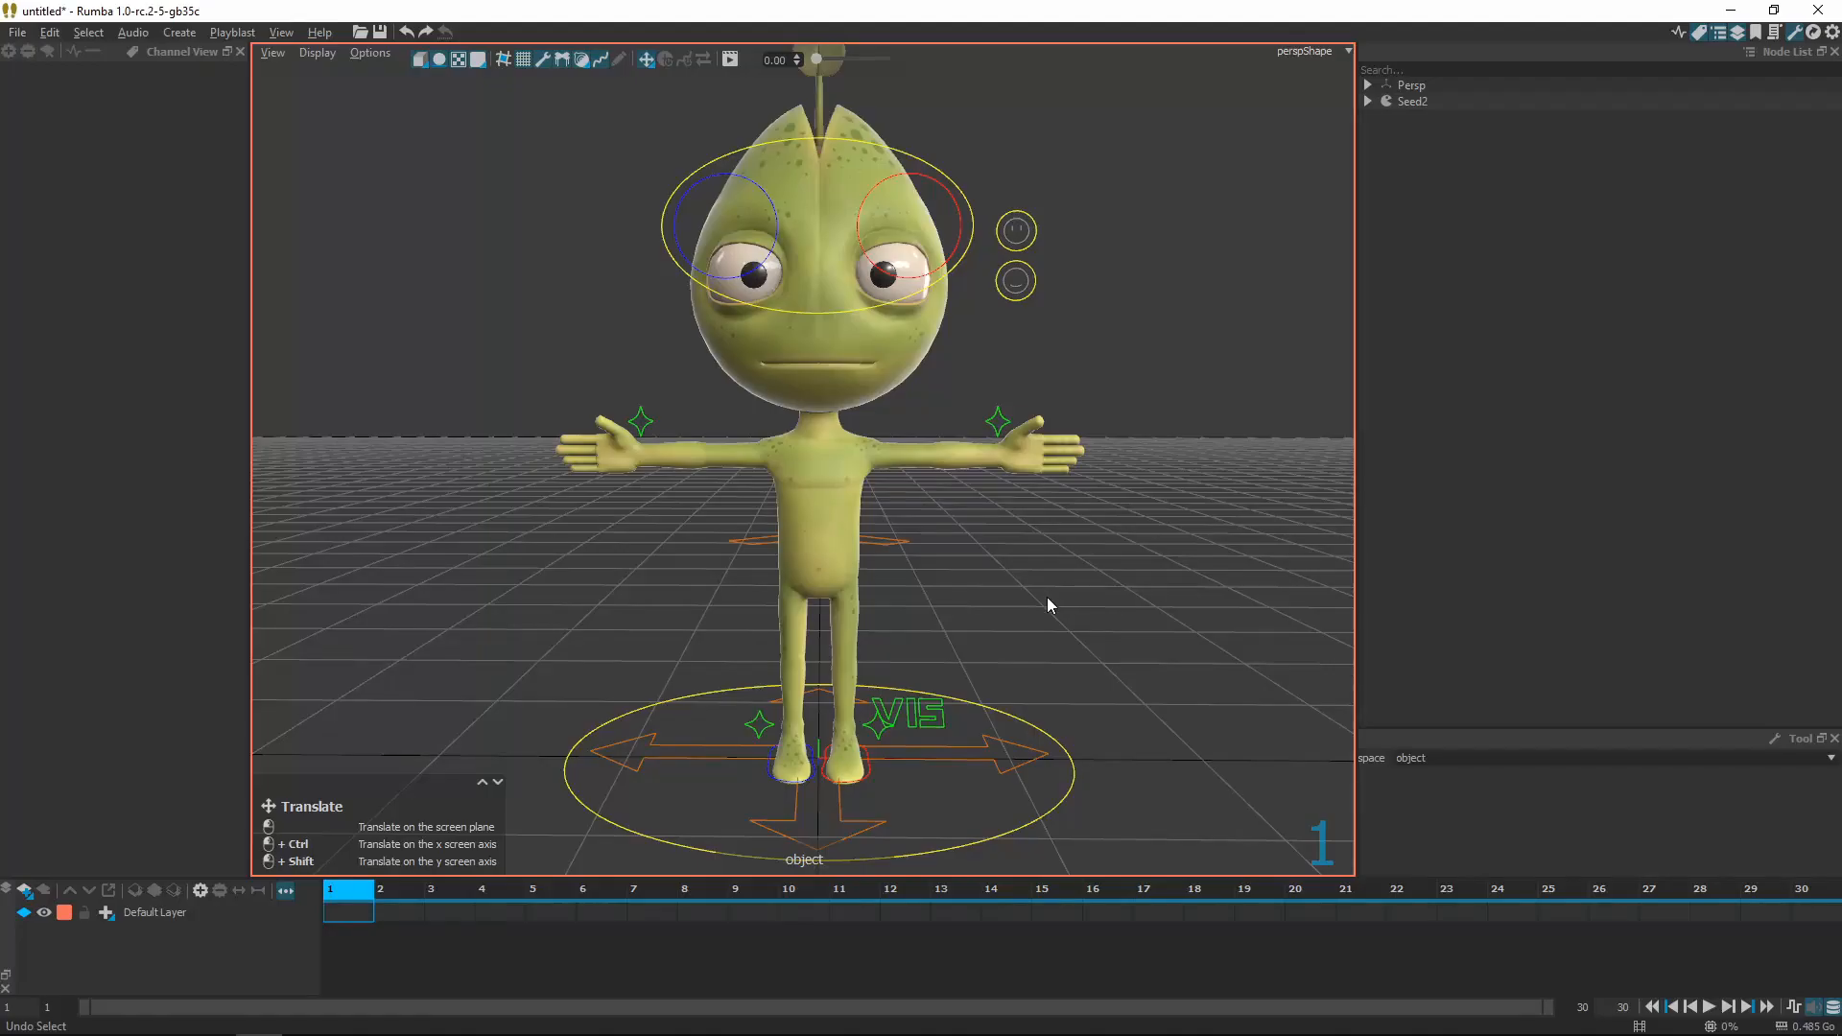
# Zoom the Rumba view onto the painted Seed2 character
pyautogui.scroll(3, 1072, 605)
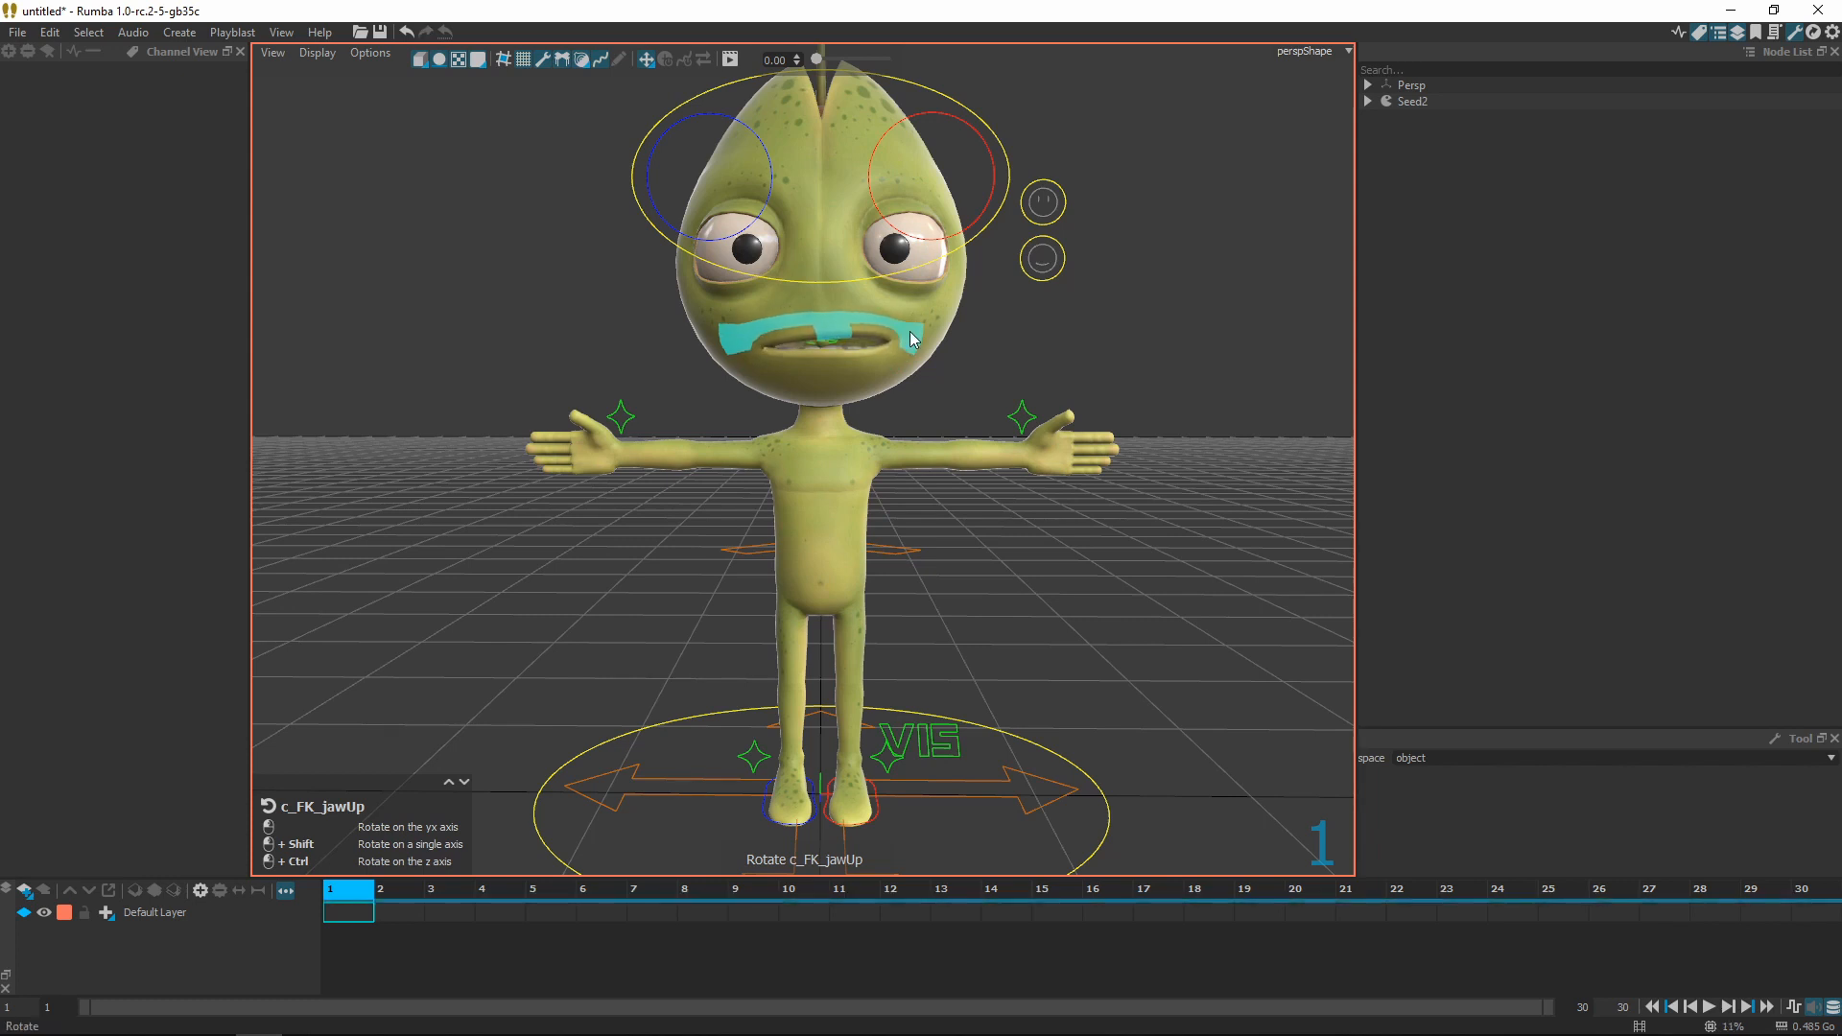
# Drag mesh regions to lower the pelvis, bend the left hand, half-close the left eyelid and reshape the mouth
pyautogui.moveTo(821, 376); pyautogui.dragTo(820, 397)
pyautogui.hotkey('ctrl', 'z')
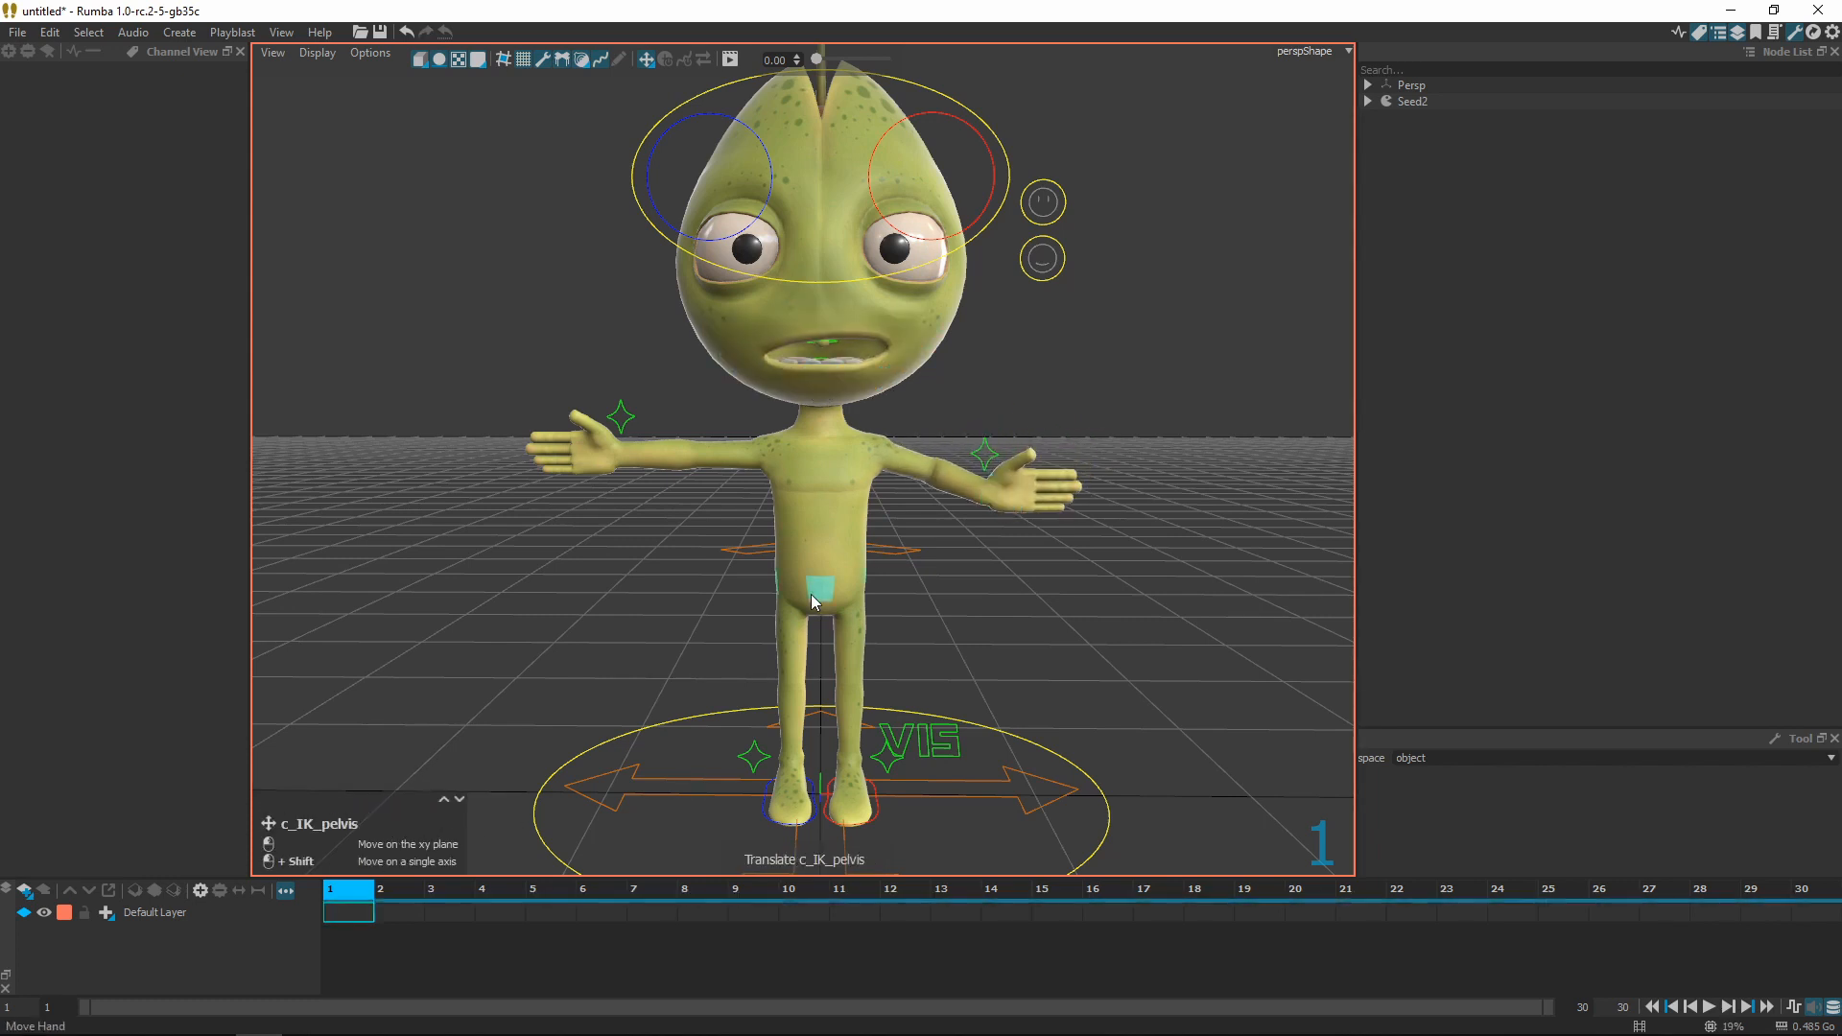
pyautogui.moveTo(818, 616); pyautogui.dragTo(818, 651)
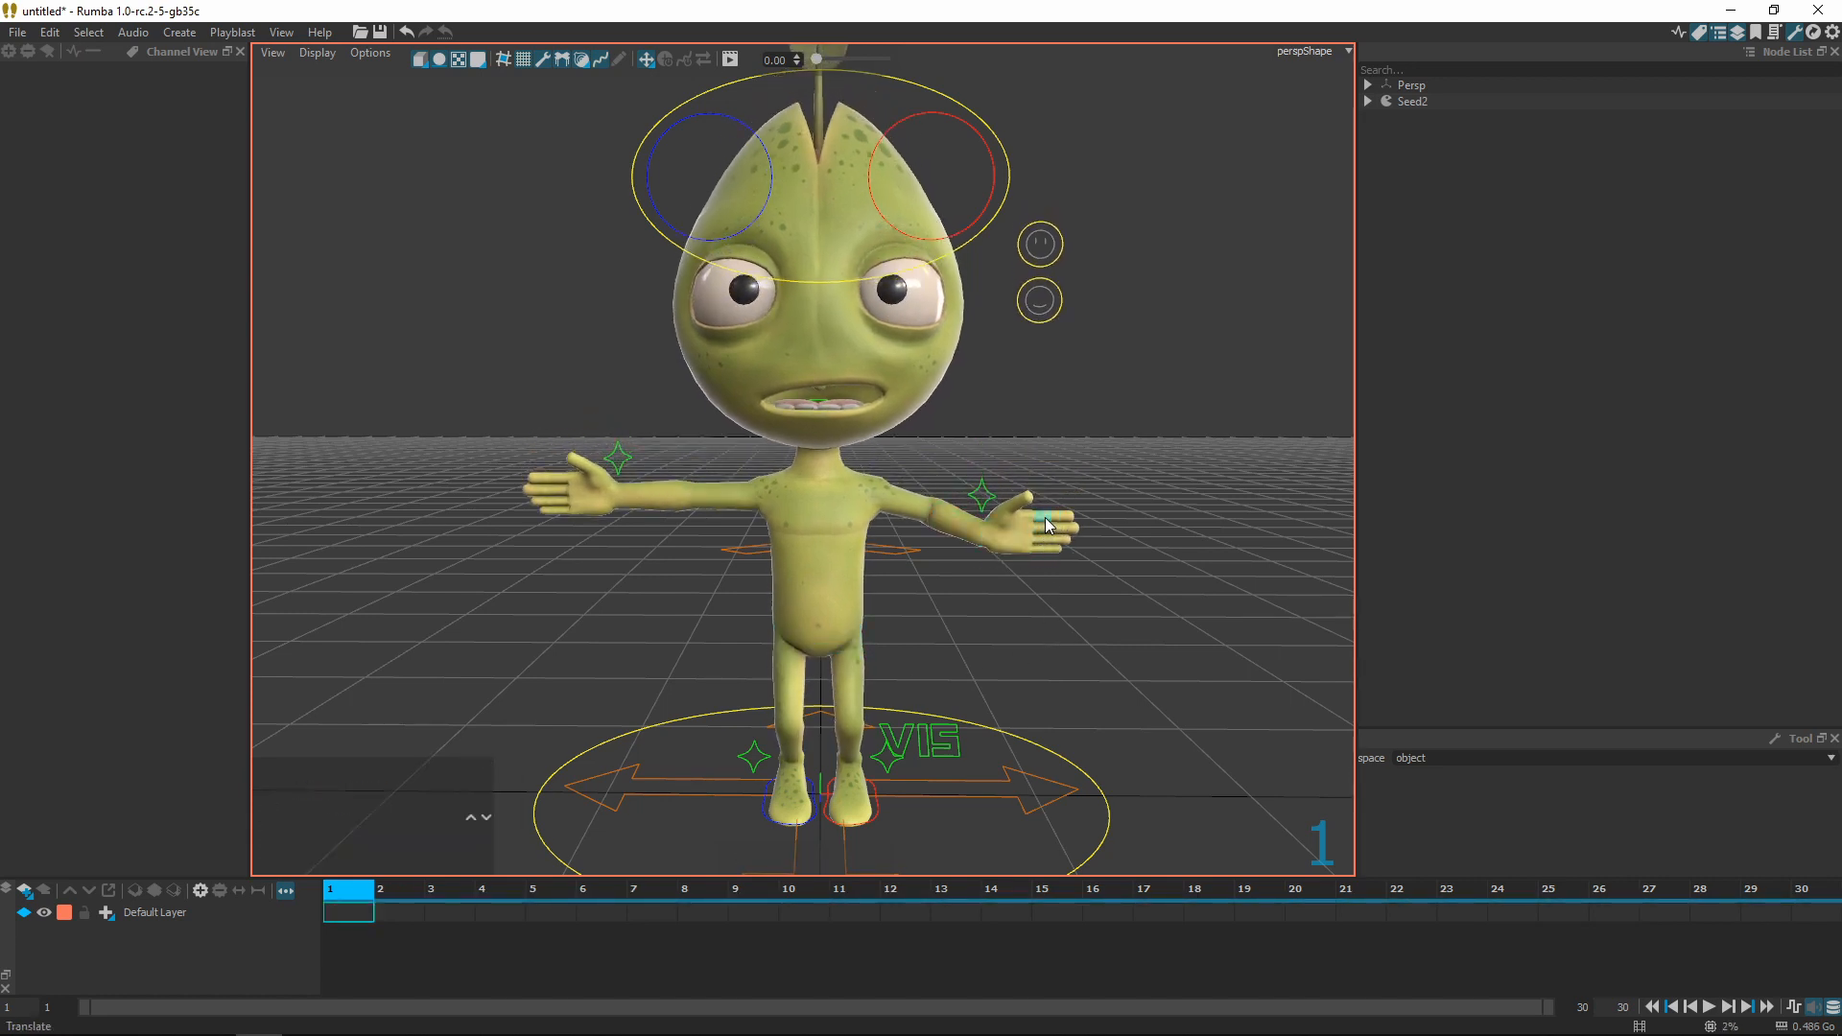
pyautogui.moveTo(1044, 523)
pyautogui.mouseDown()
pyautogui.moveTo(1056, 537)
pyautogui.moveTo(1042, 524)
pyautogui.mouseUp()
pyautogui.moveTo(900, 252); pyautogui.dragTo(900, 276)
pyautogui.keyDown('alt'); pyautogui.moveTo(1119, 448); pyautogui.dragTo(1051, 453); pyautogui.keyUp('alt')
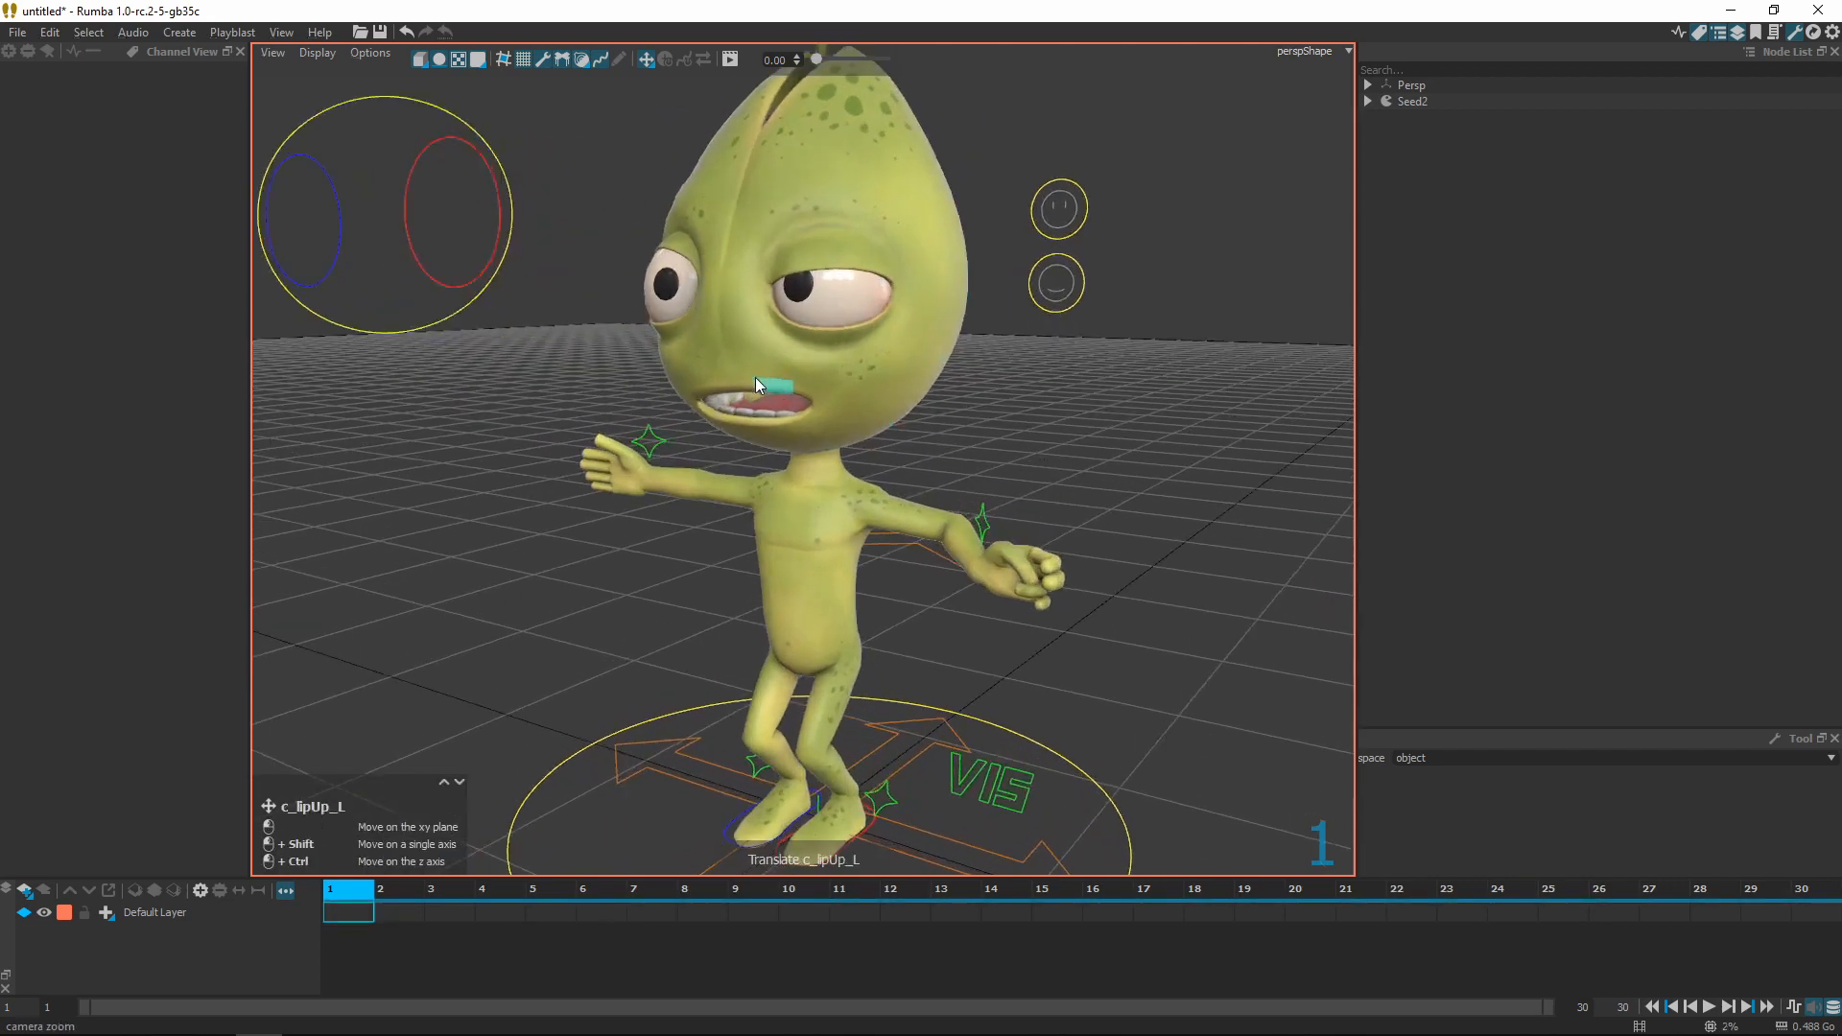
pyautogui.moveTo(728, 359); pyautogui.dragTo(1113, 469)
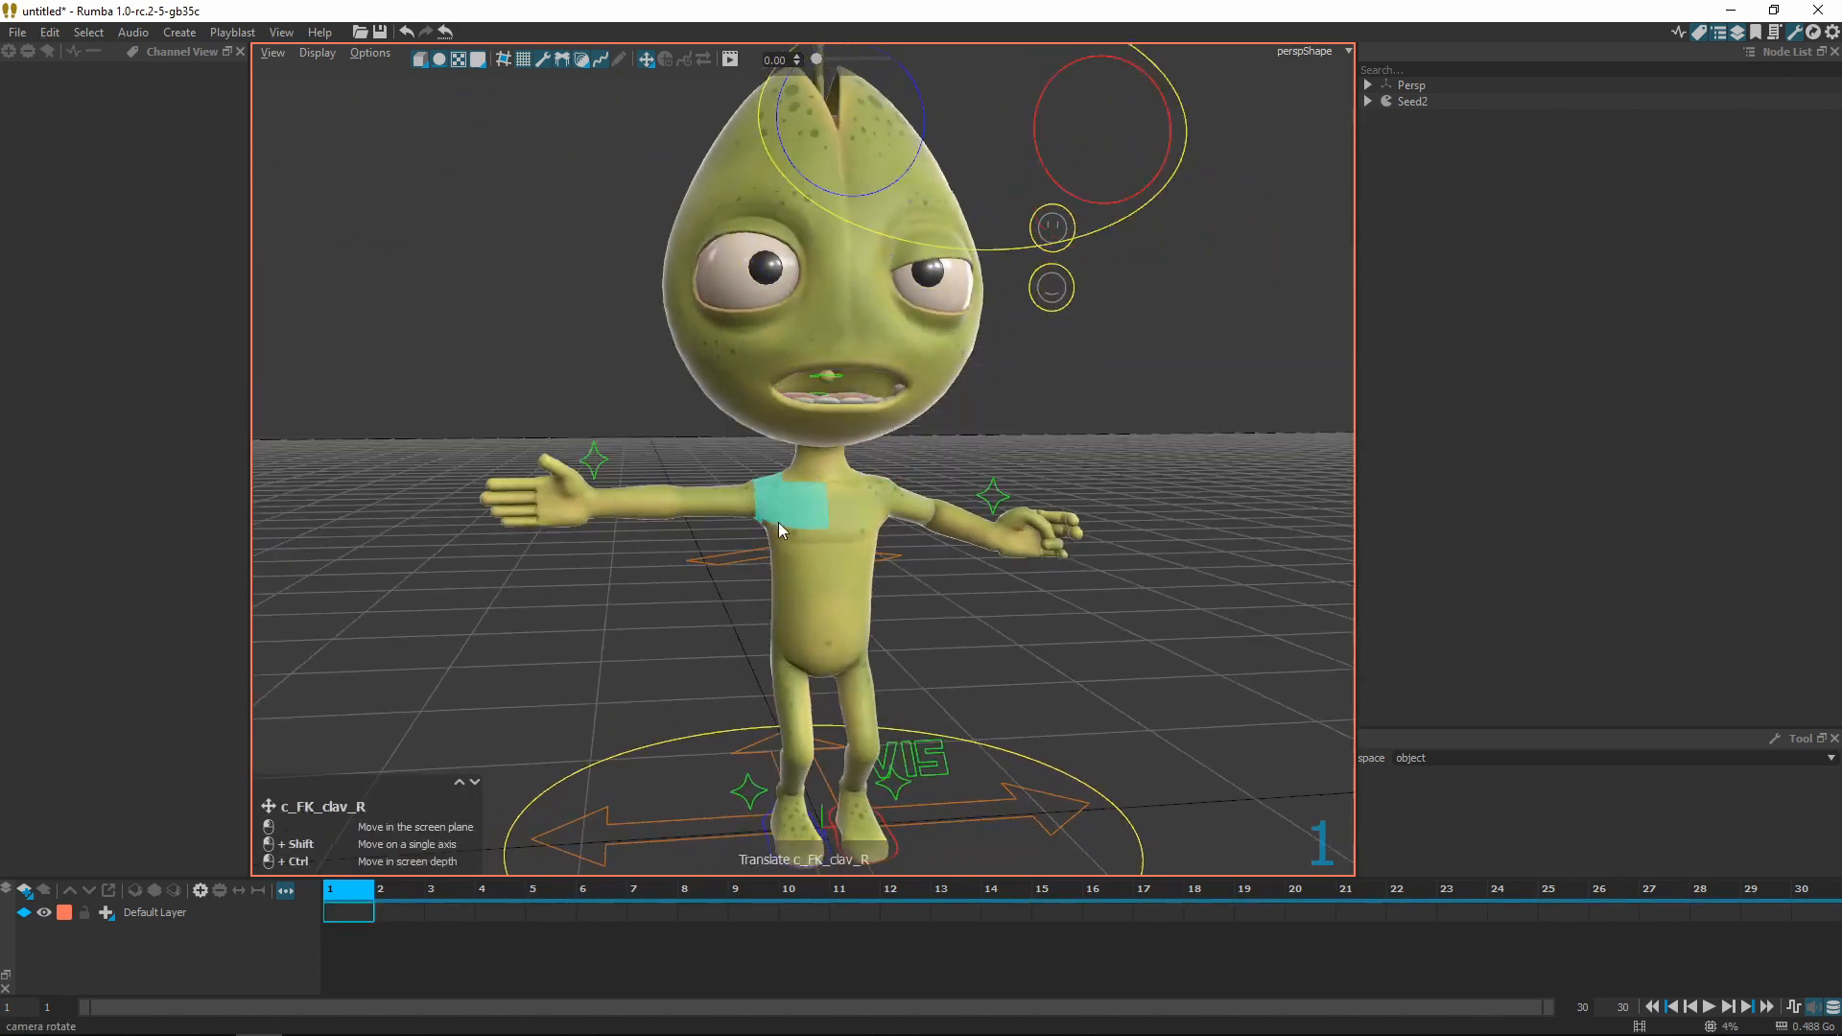
# Orbit between side and front views and zoom out to check the whole pose
pyautogui.keyDown('alt'); pyautogui.moveTo(801, 586); pyautogui.dragTo(808, 594); pyautogui.keyUp('alt')
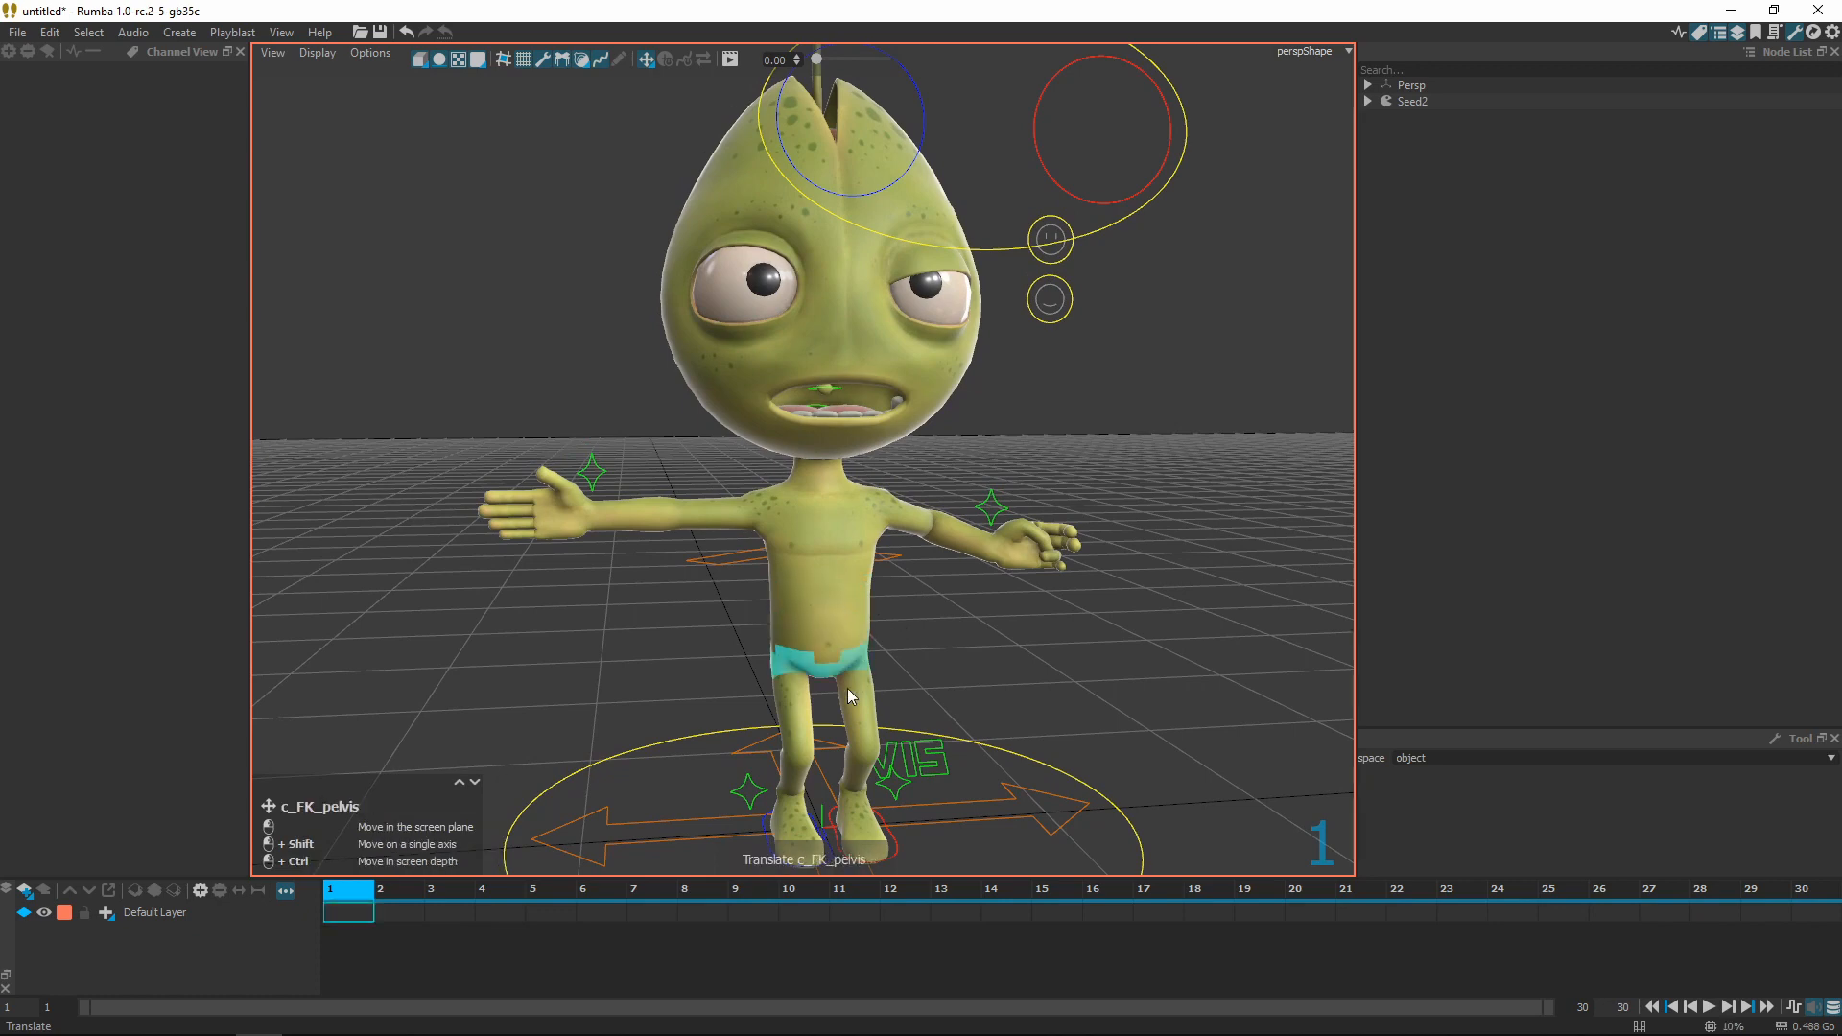
pyautogui.keyDown('alt'); pyautogui.moveTo(825, 666); pyautogui.dragTo(854, 650); pyautogui.keyUp('alt')
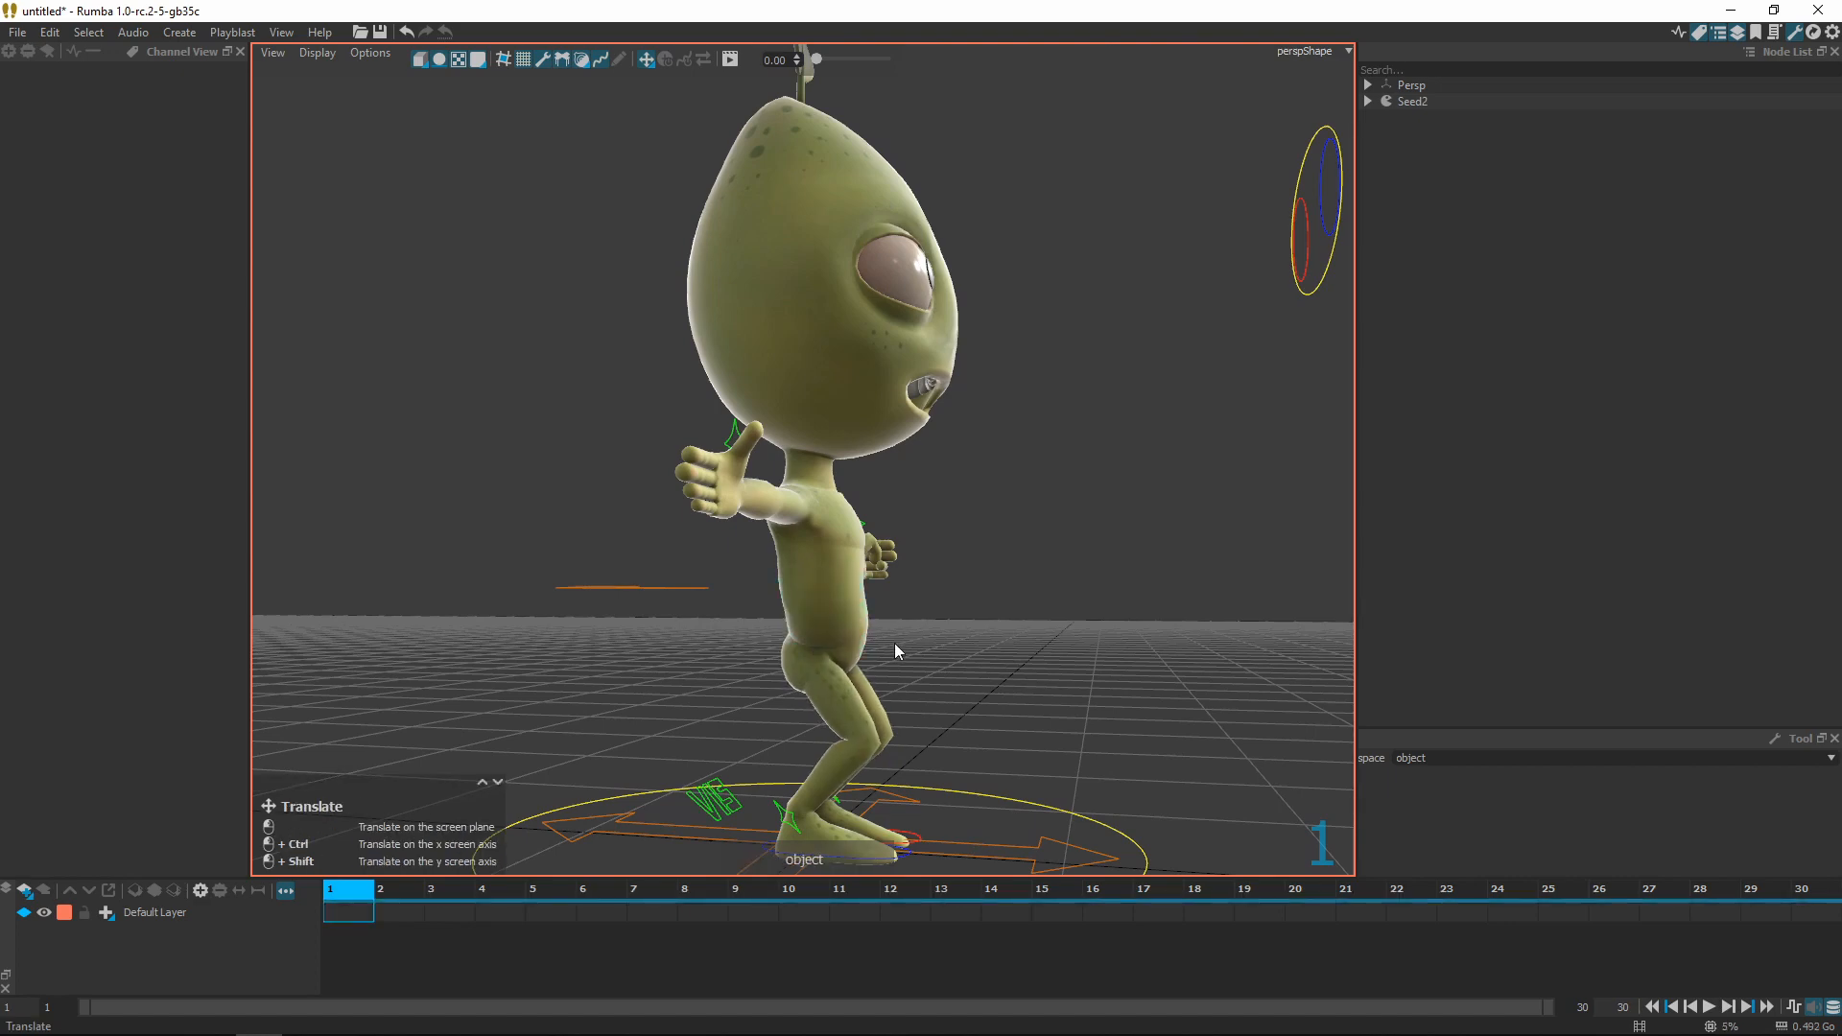
pyautogui.moveTo(915, 643)
pyautogui.keyDown('alt'); pyautogui.mouseDown()
pyautogui.moveTo(835, 647)
pyautogui.moveTo(902, 658)
pyautogui.mouseUp(); pyautogui.keyUp('alt')
pyautogui.keyDown('alt'); pyautogui.moveTo(902, 658); pyautogui.dragTo(838, 669, button='right'); pyautogui.keyUp('alt')
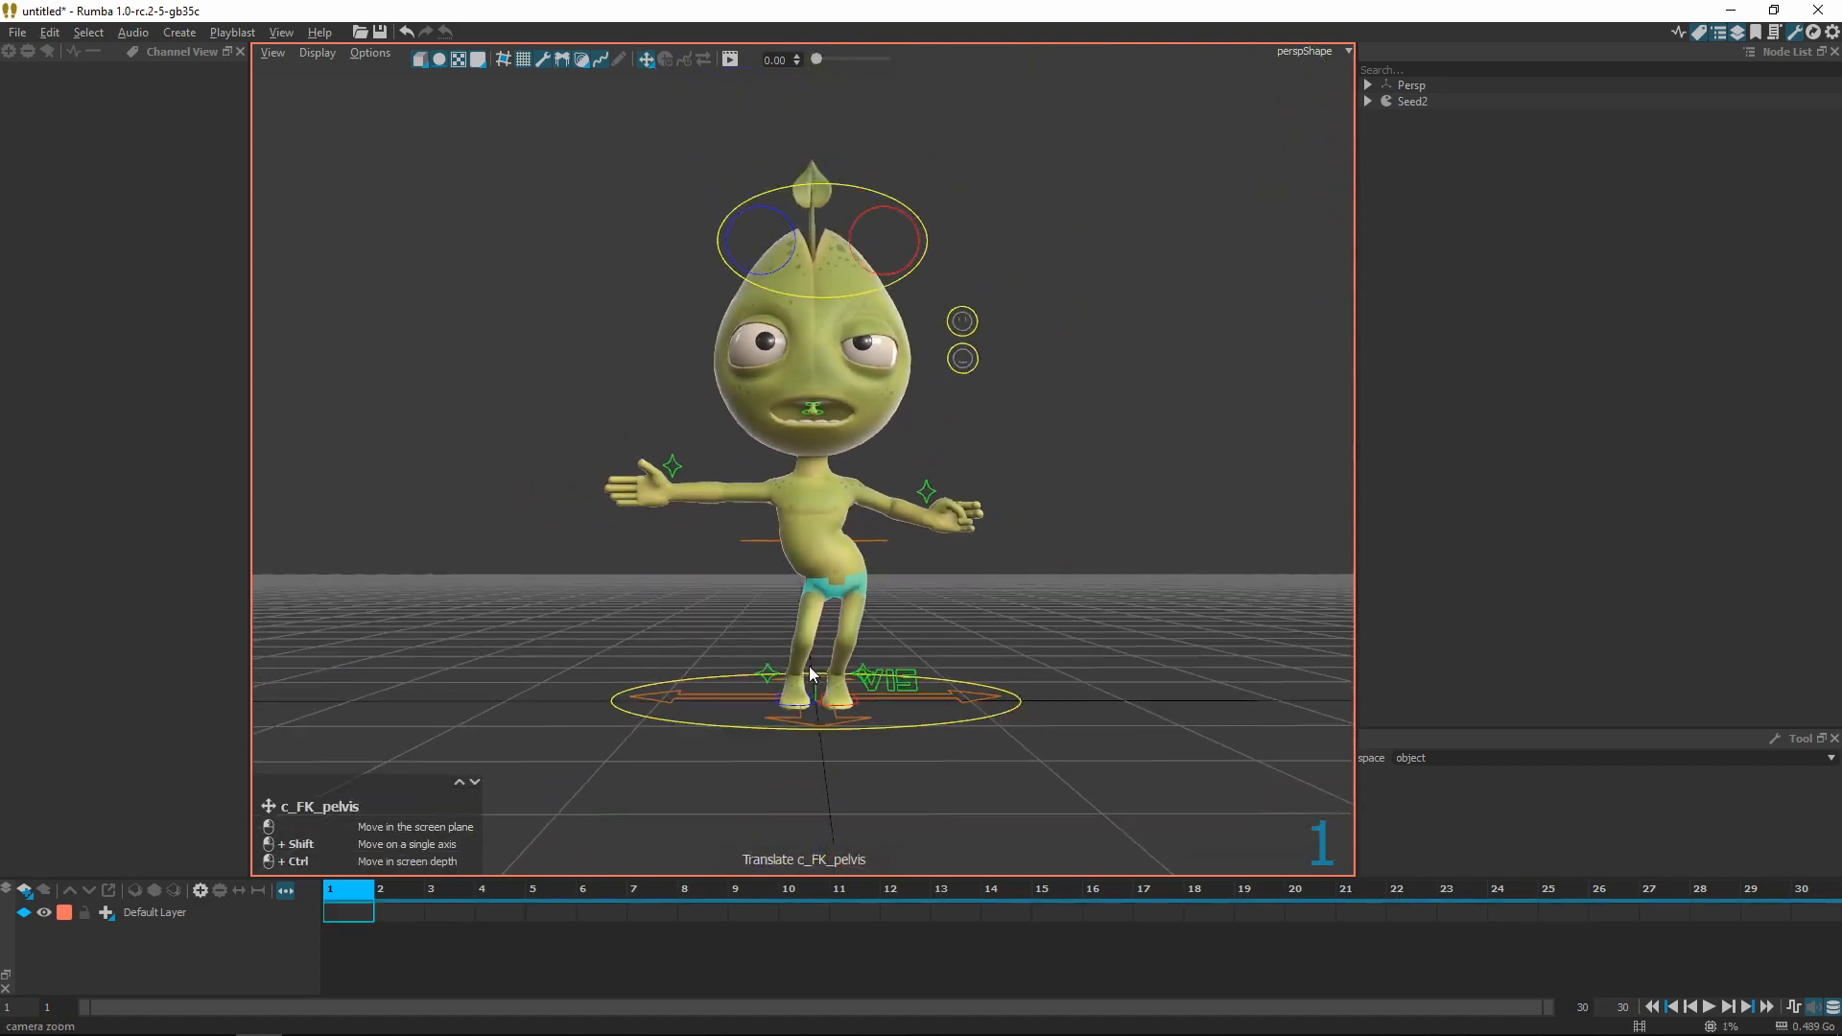